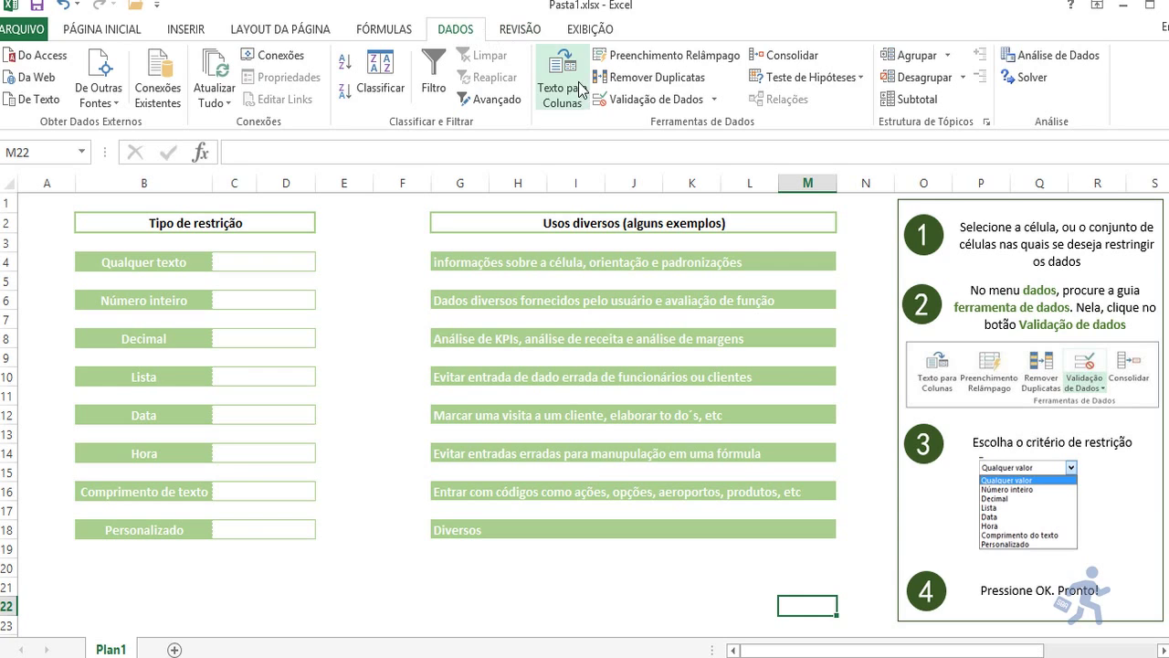
Step: Review the existing validation rule's criteria, input message and error alert, then close it unchanged
click(627, 106)
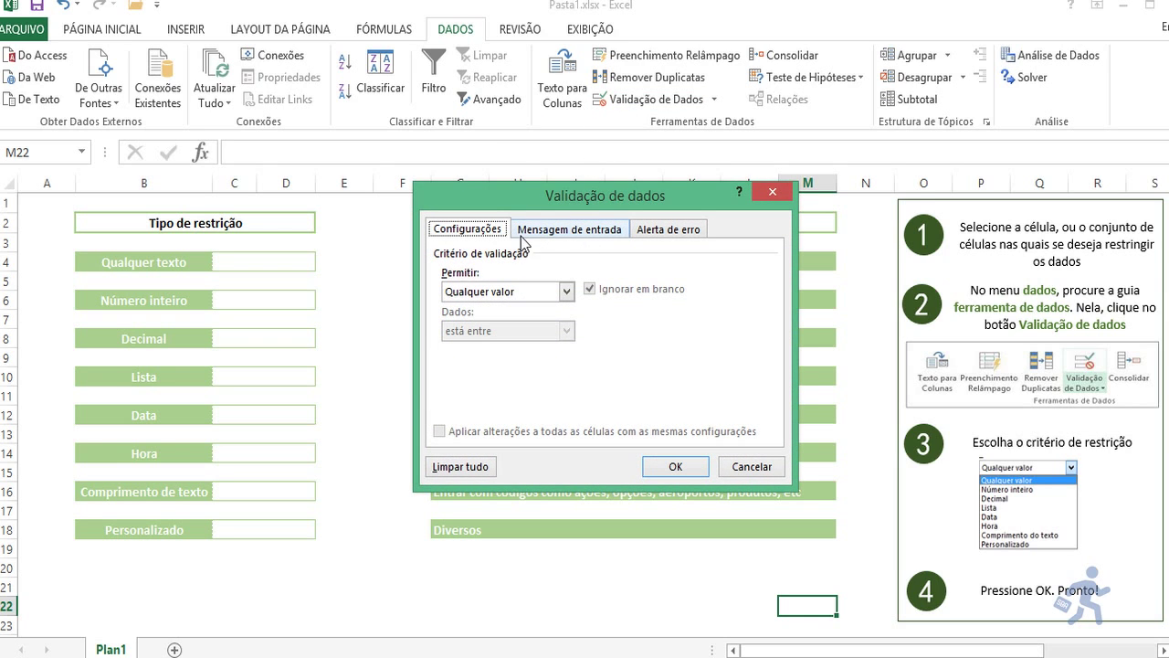
click(566, 291)
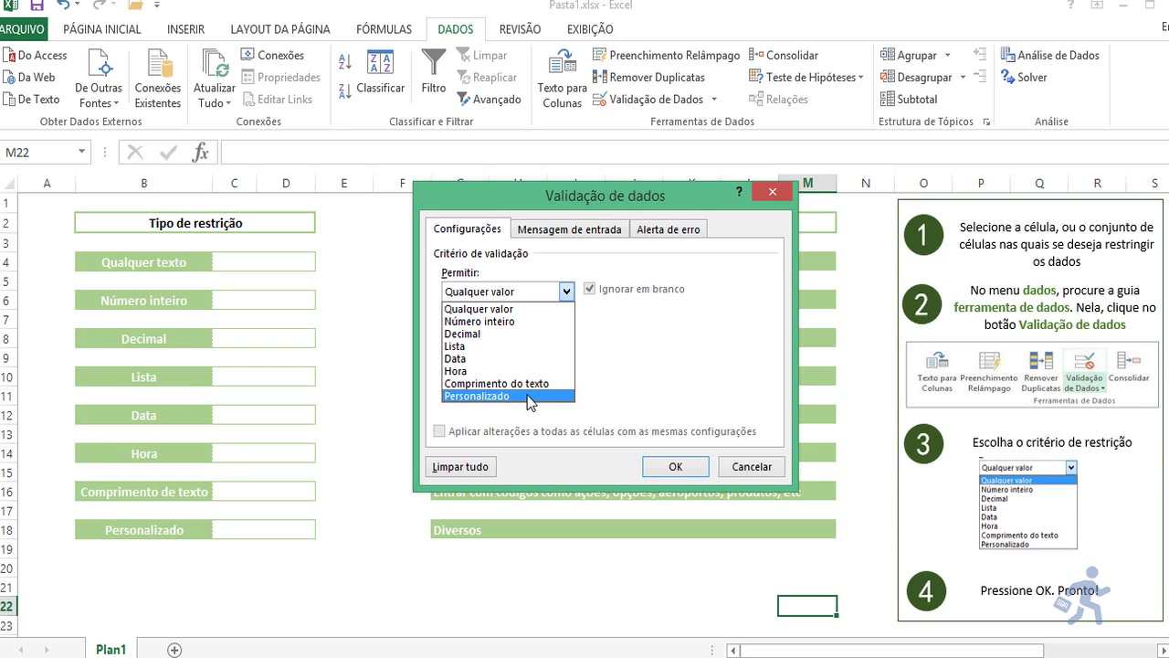
click(569, 228)
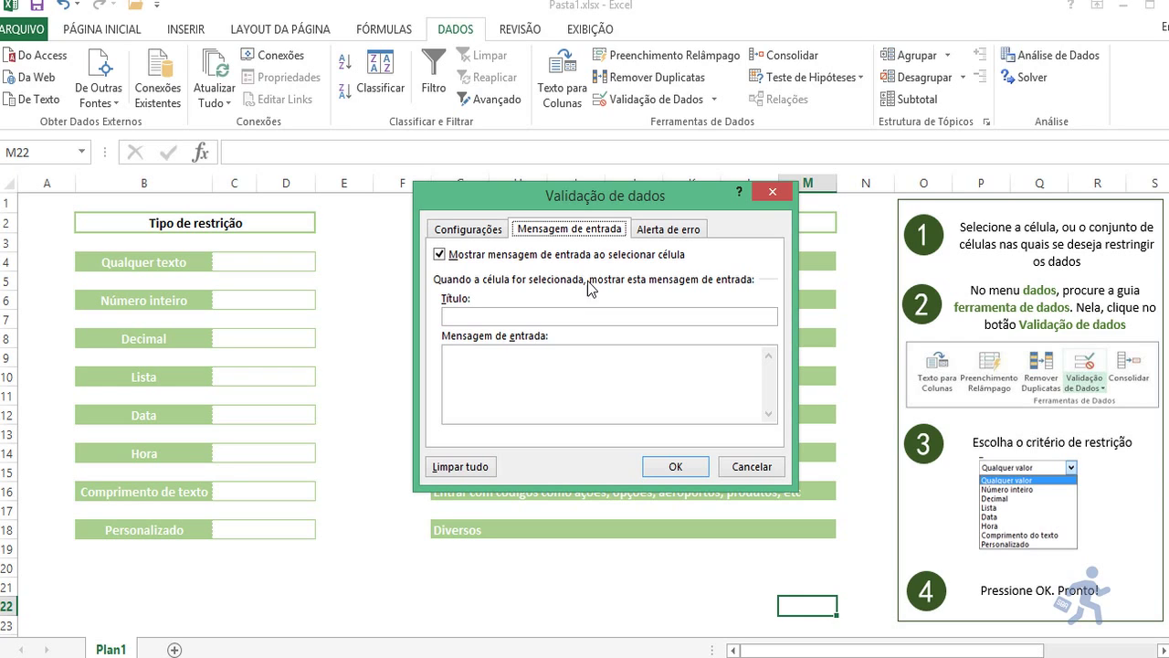
click(700, 238)
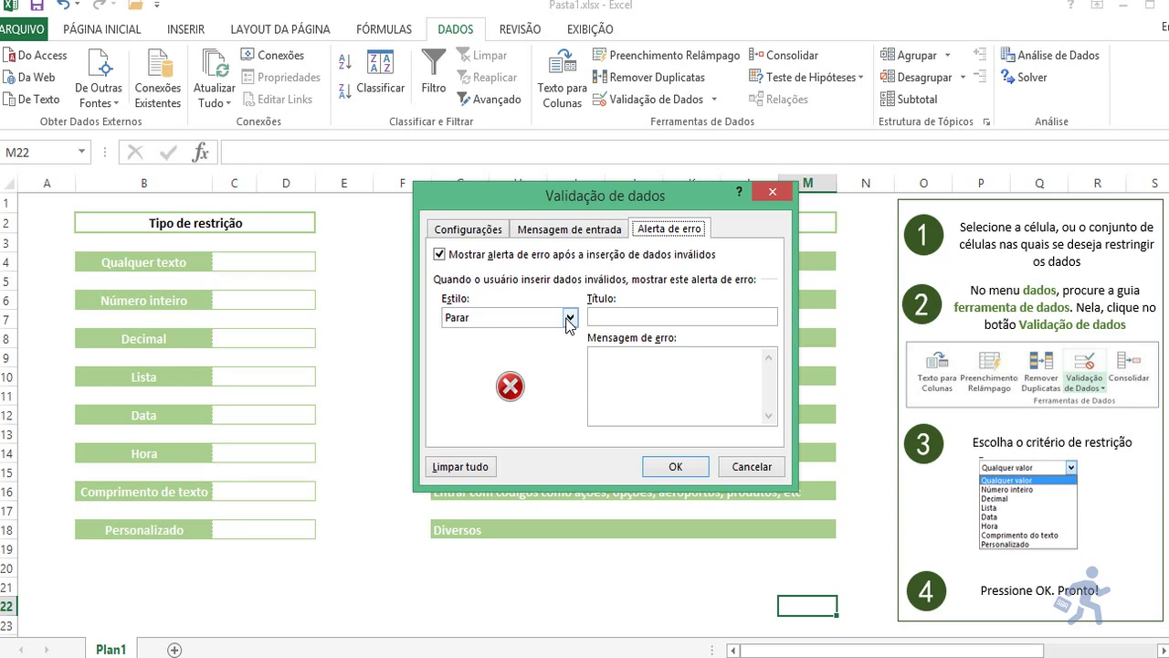
click(490, 232)
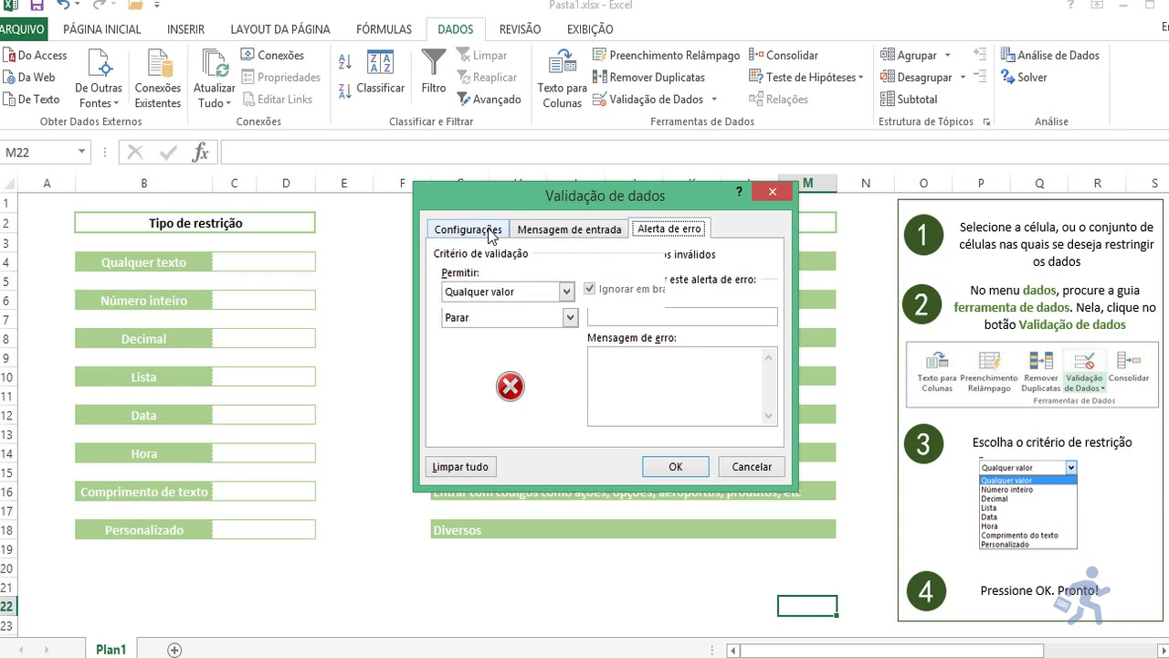
click(552, 295)
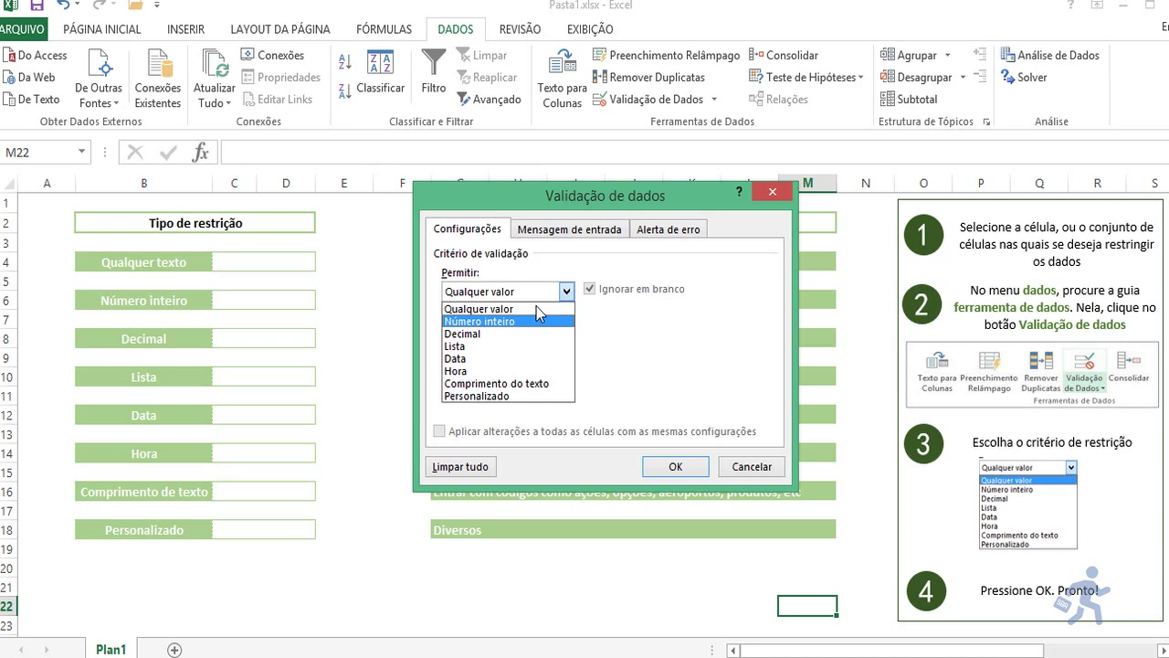
click(645, 242)
click(645, 243)
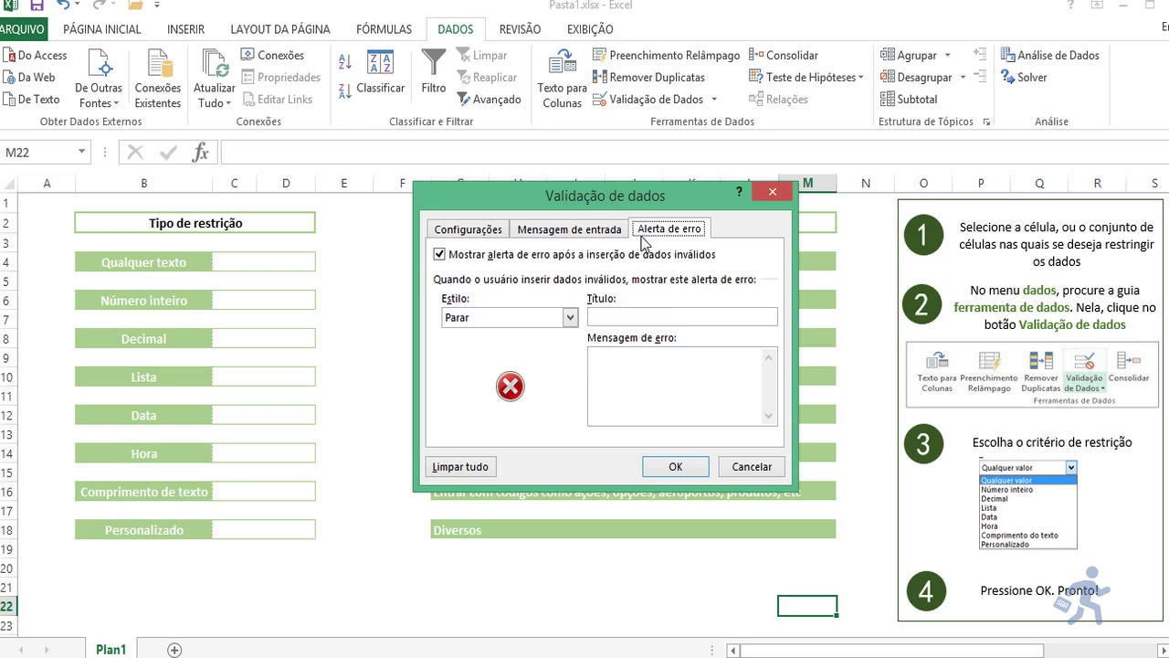
click(762, 467)
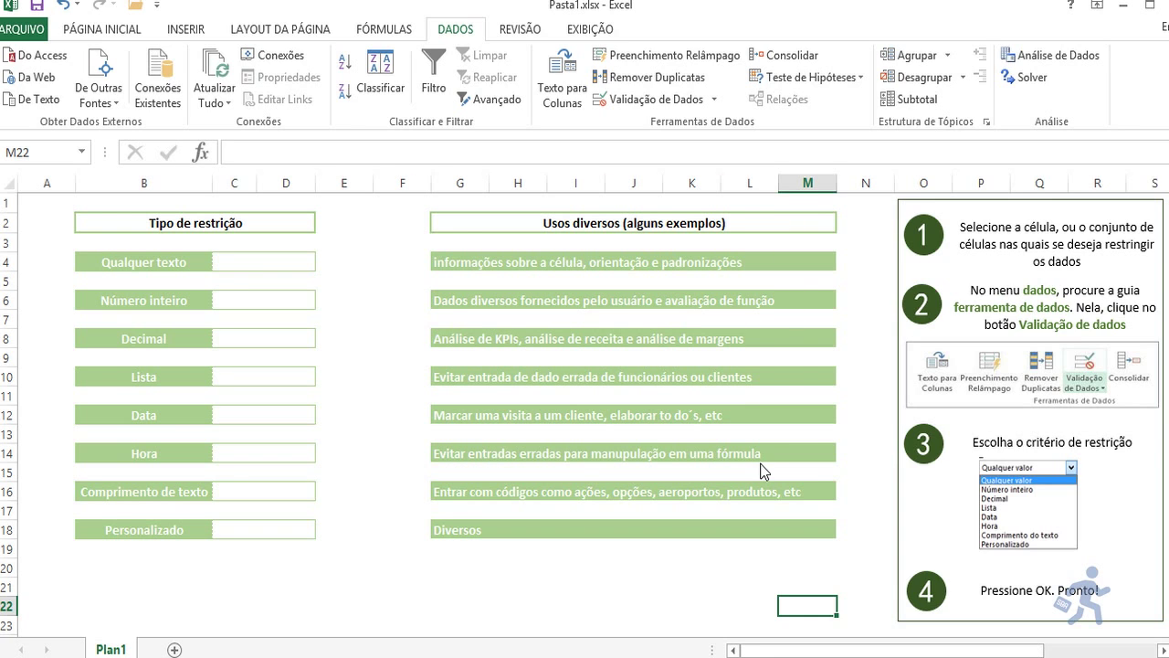
Step: Select C4 and check its validation rule and ATENÇÃO input message, closing with OK
click(292, 263)
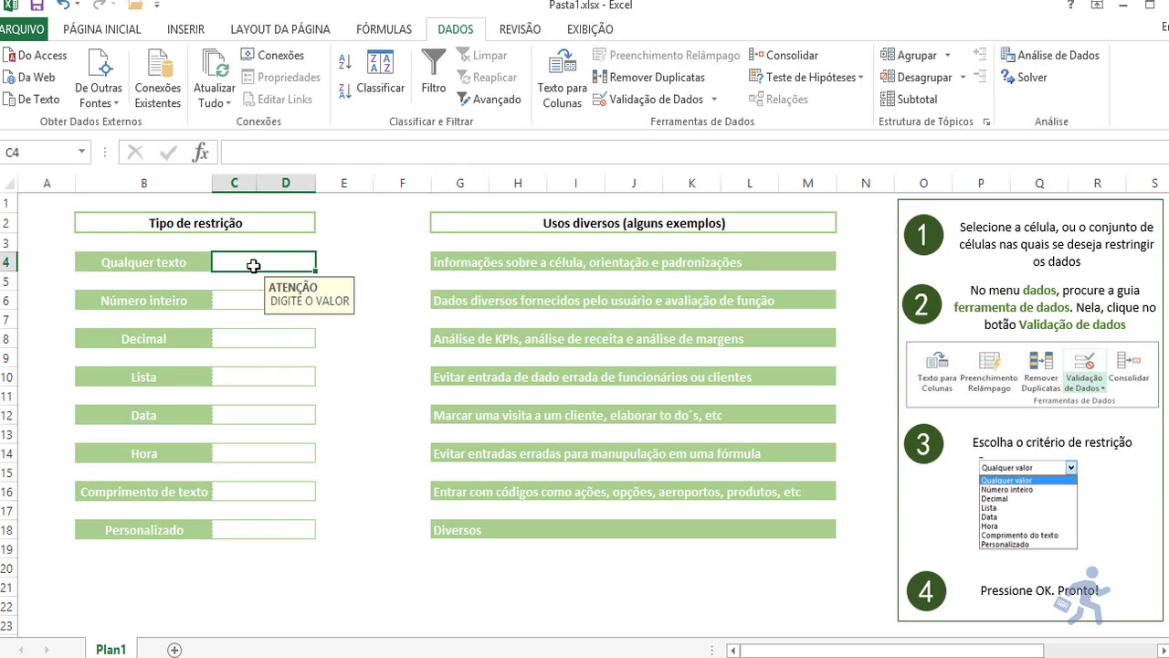
click(676, 100)
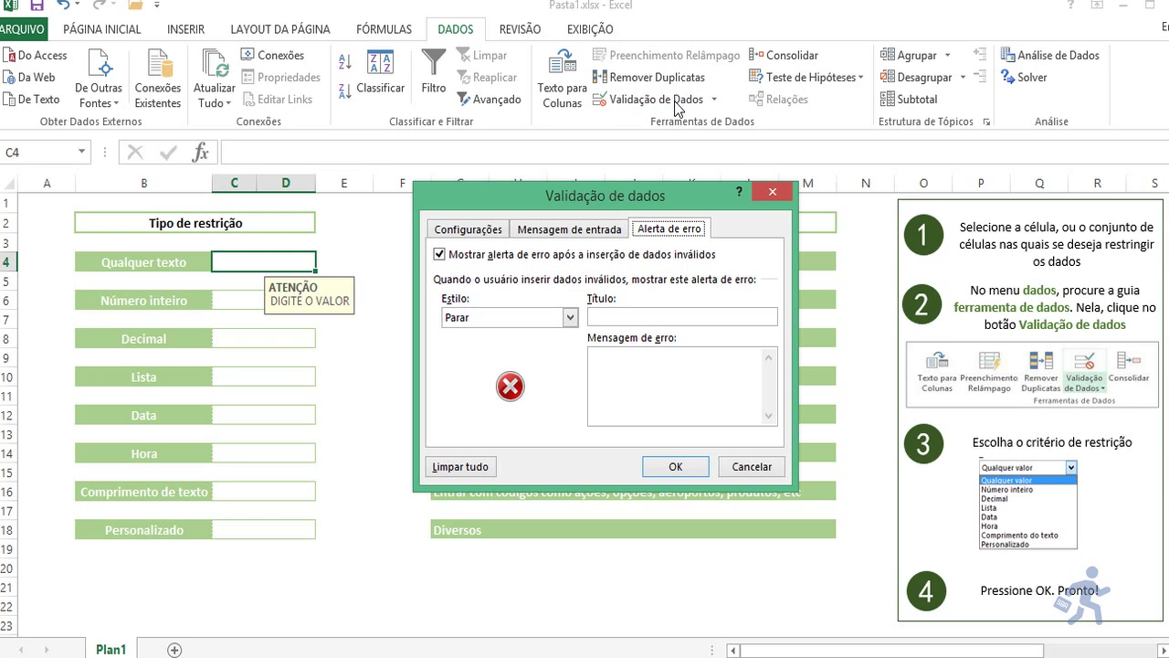
click(494, 230)
key(Tab)
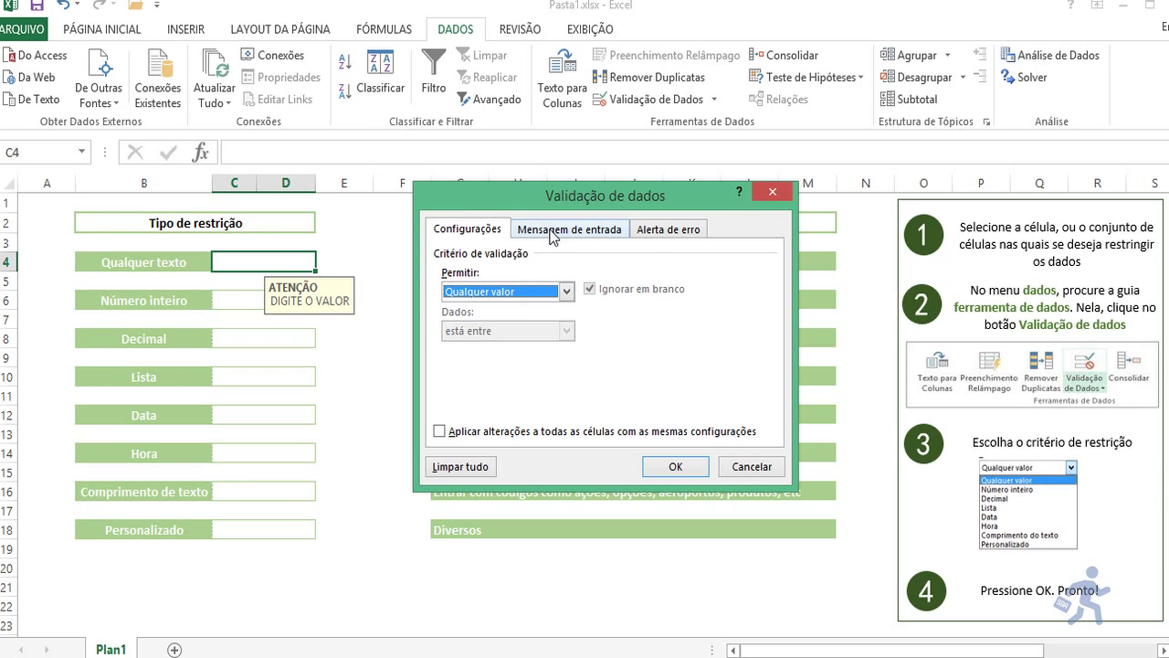
click(554, 234)
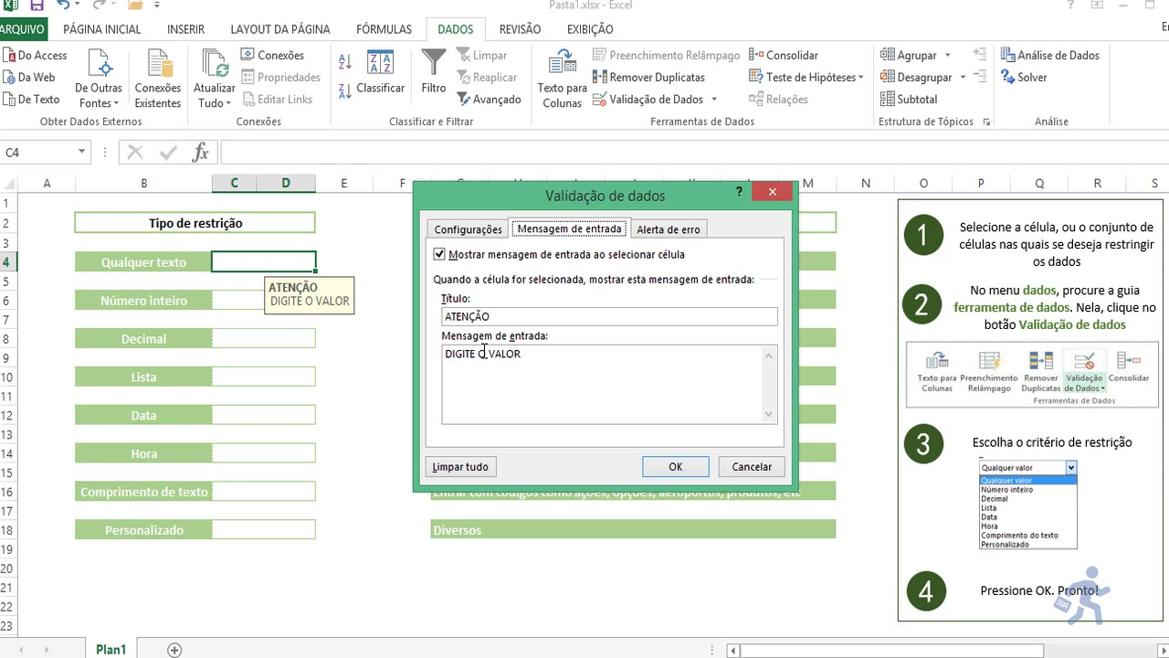
click(673, 467)
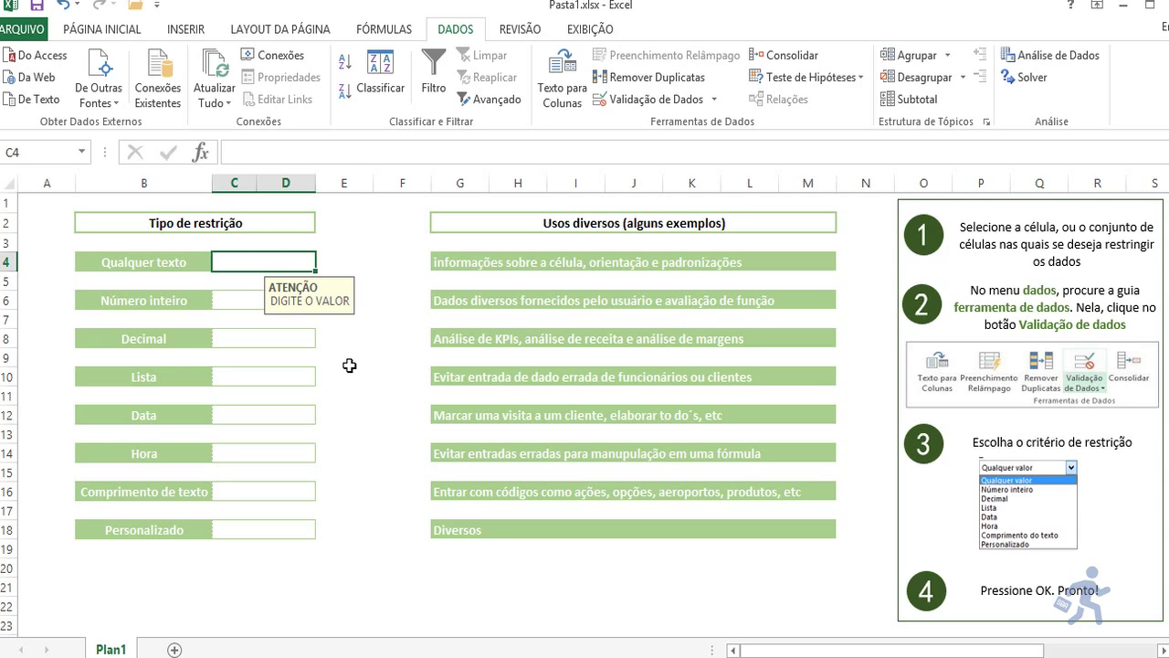
Step: Enter HGHGFHF and then 76656 into C4 to confirm both are accepted, then clear it
text(HGHGFHF)
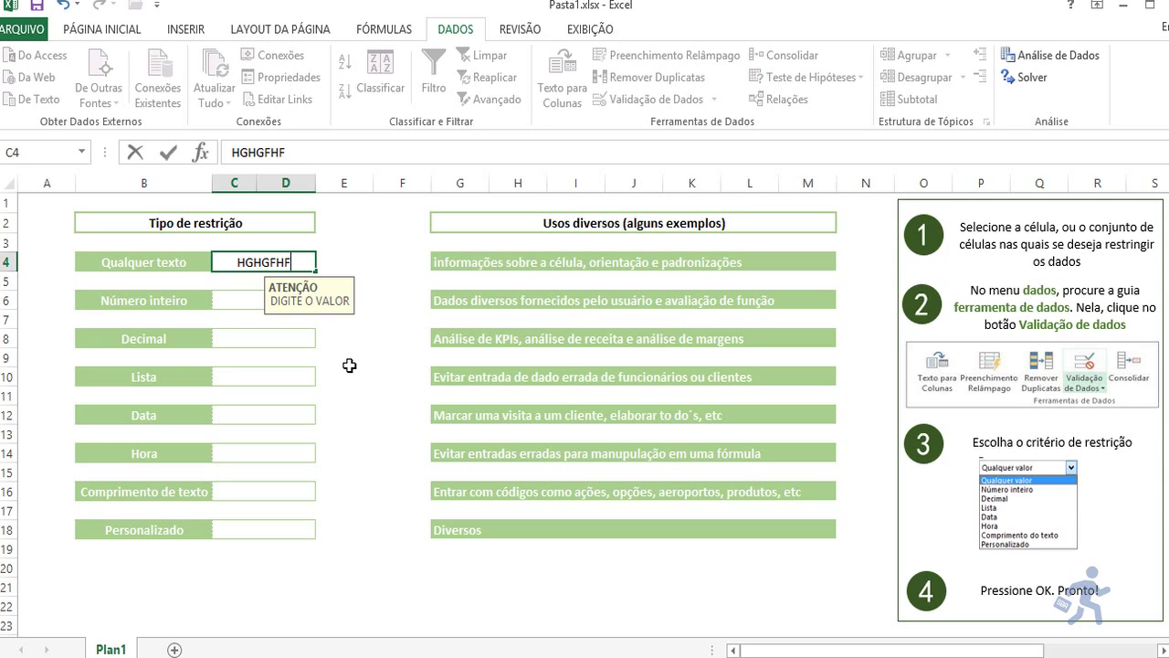
key(Return)
key(Up)
text(76656)
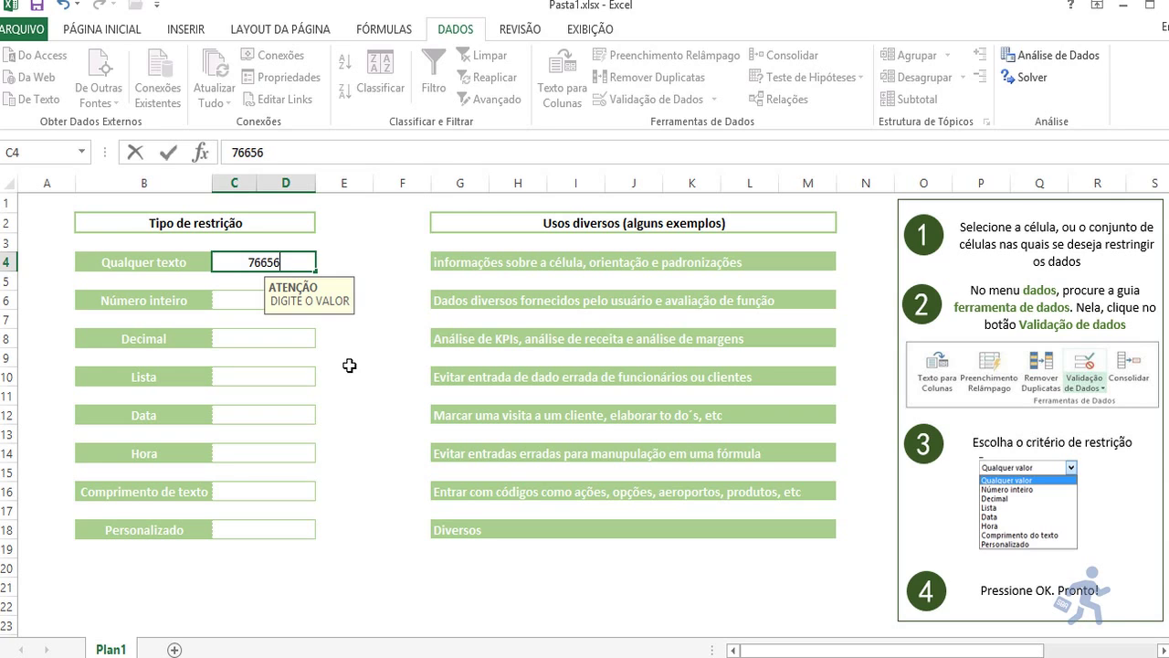
key(Return)
key(Up)
key(Delete)
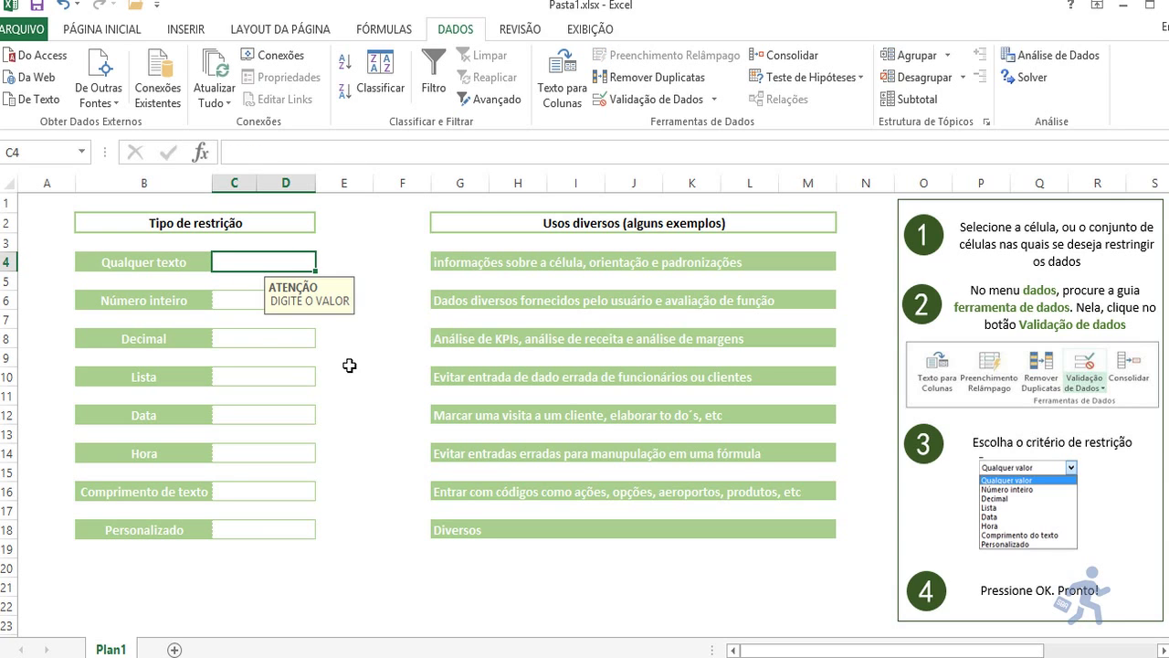
key(Return)
key(Return)
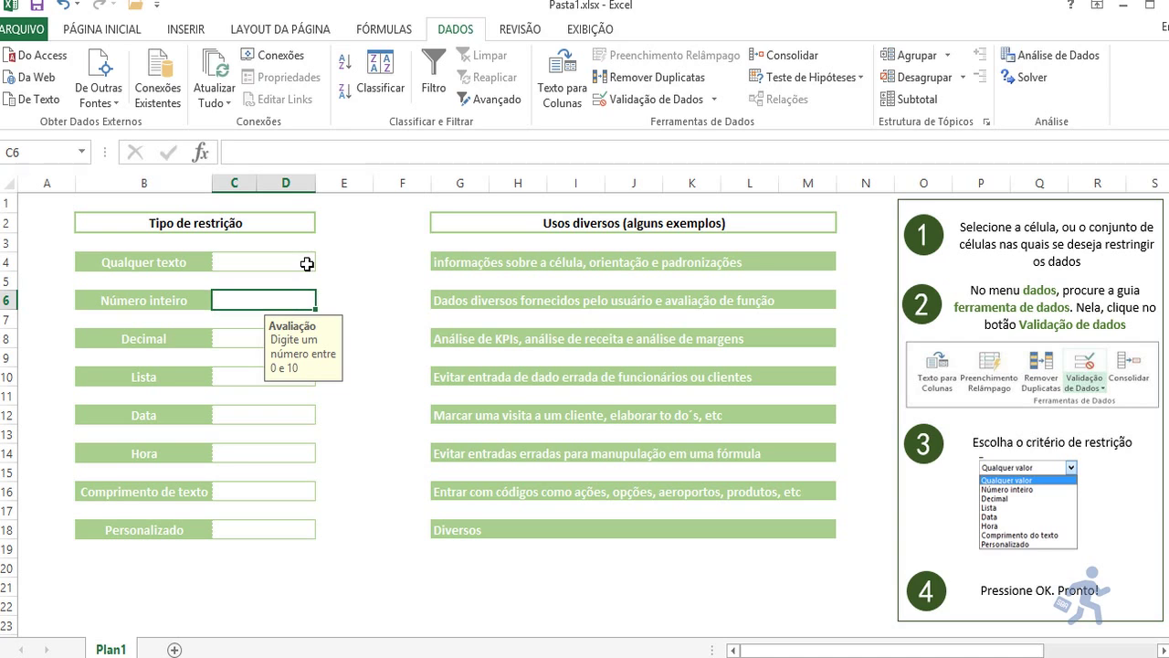
Step: Open C6's validation rule and confirm Número inteiro is the allowed type
click(624, 104)
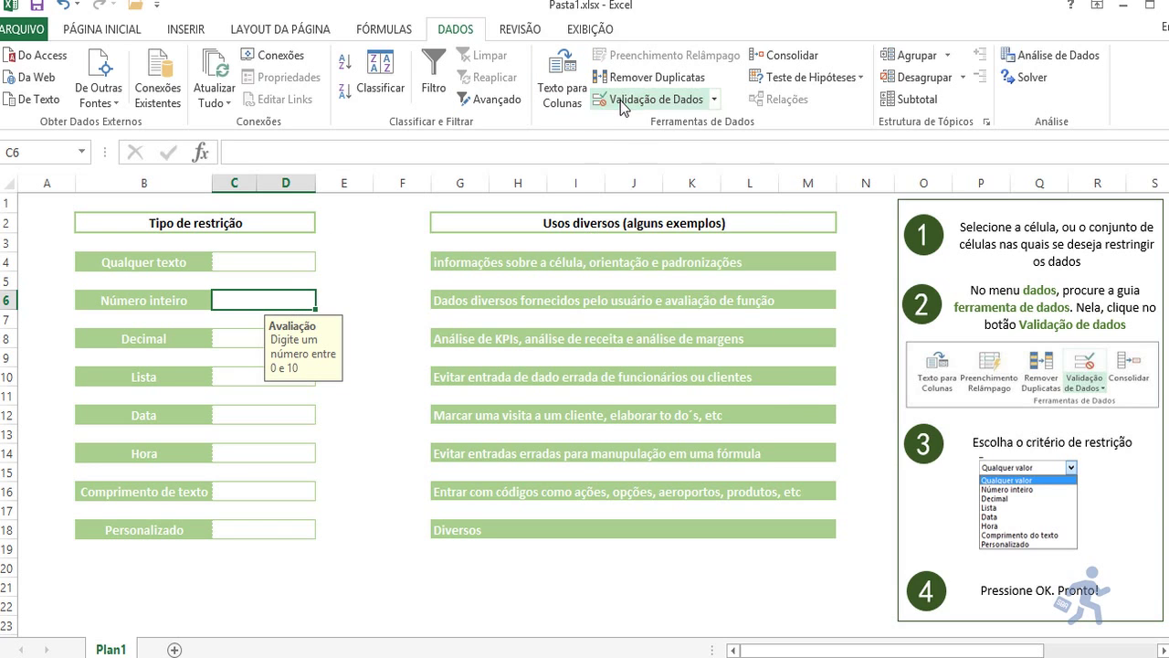
click(490, 231)
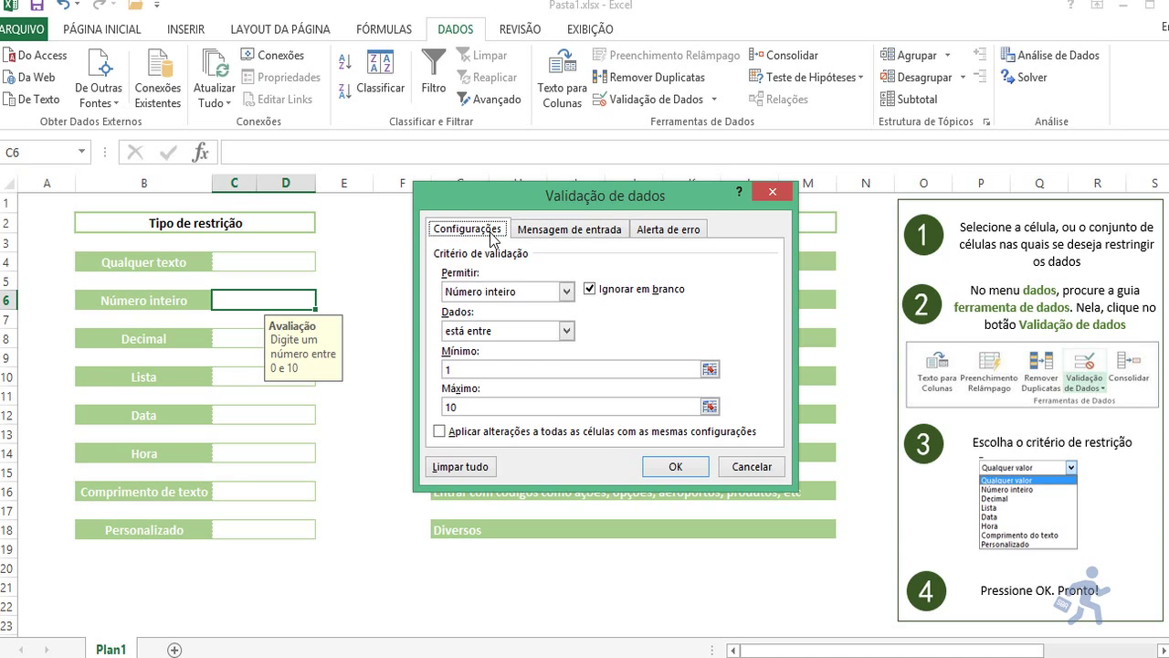
click(533, 291)
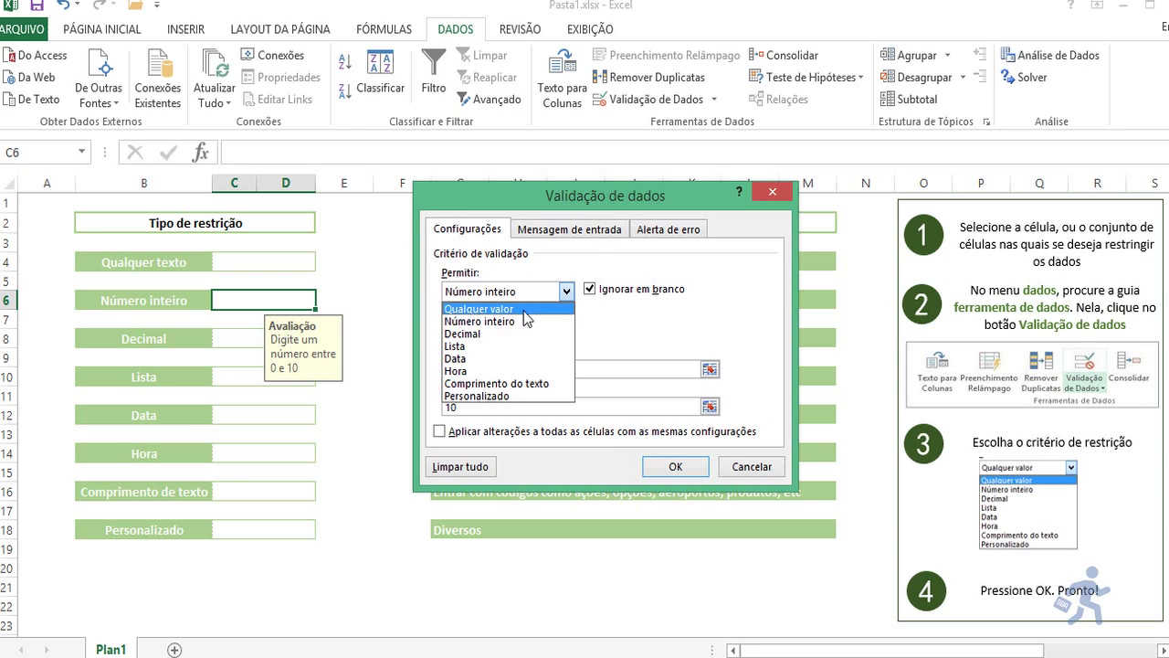
click(522, 320)
click(528, 335)
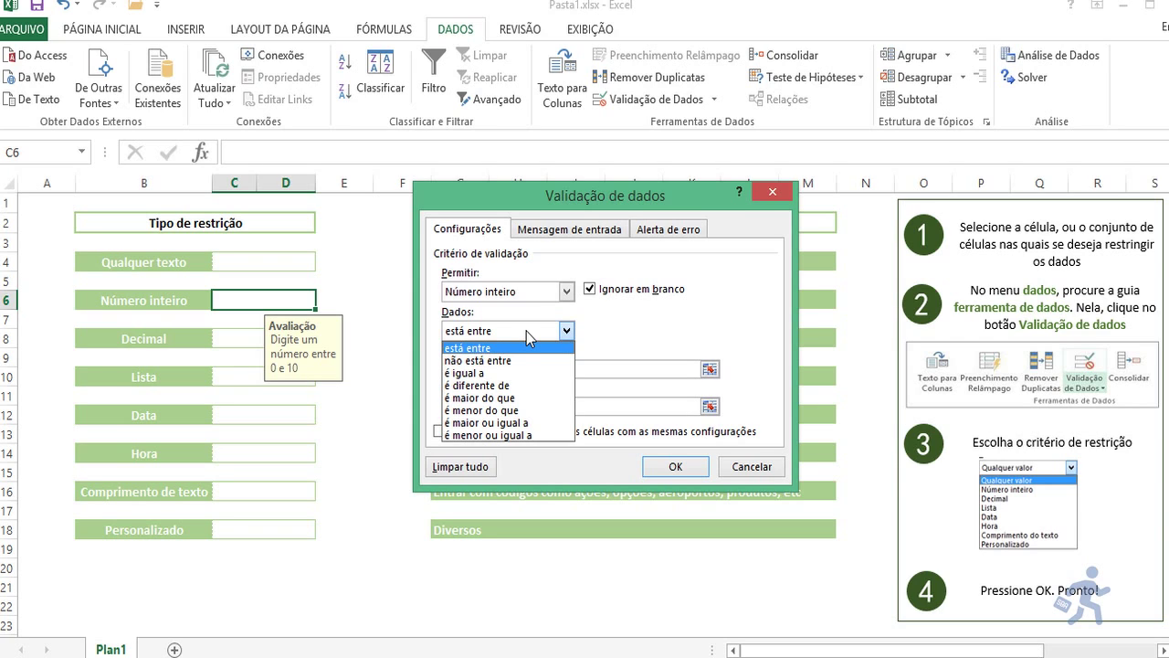
click(539, 300)
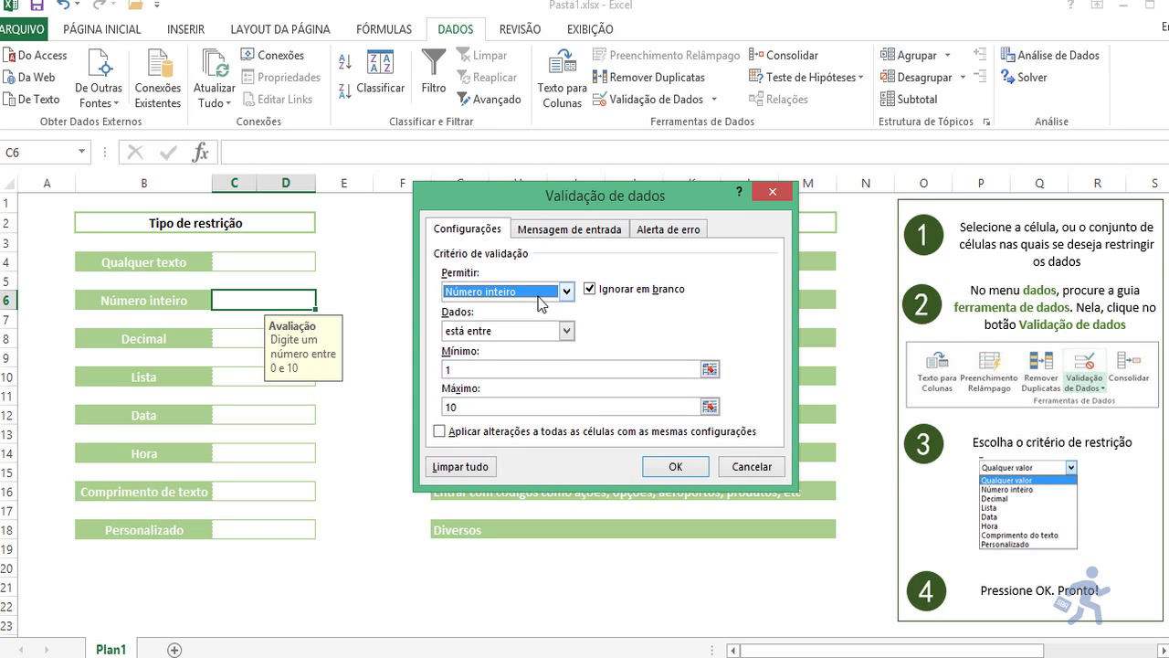
click(538, 296)
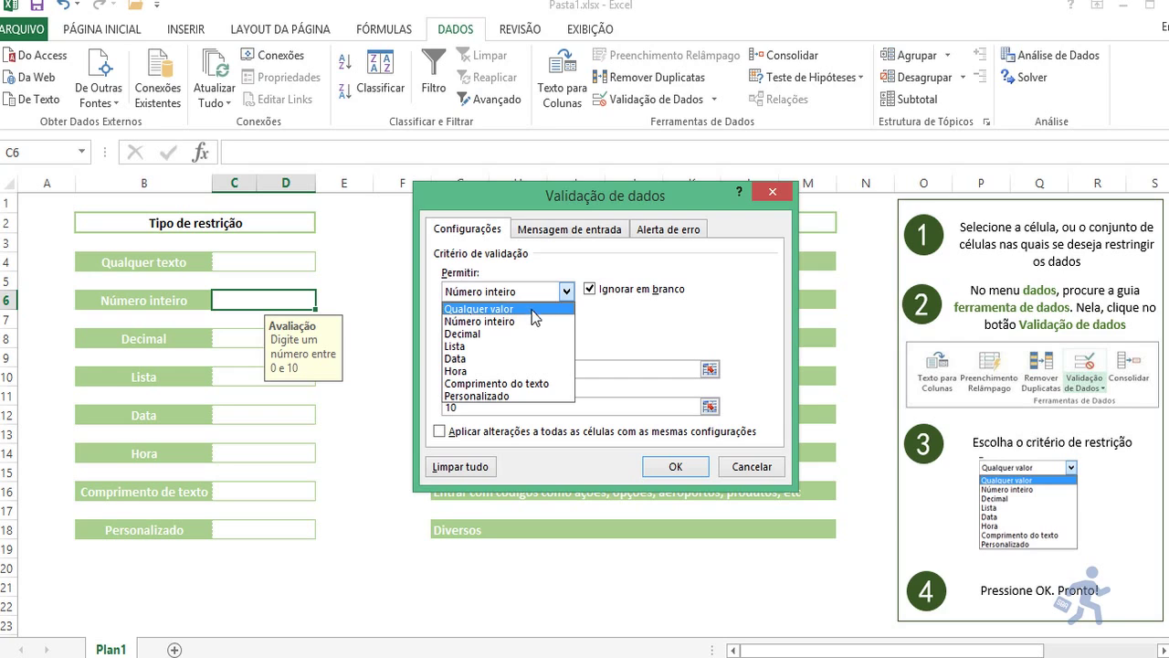
click(528, 323)
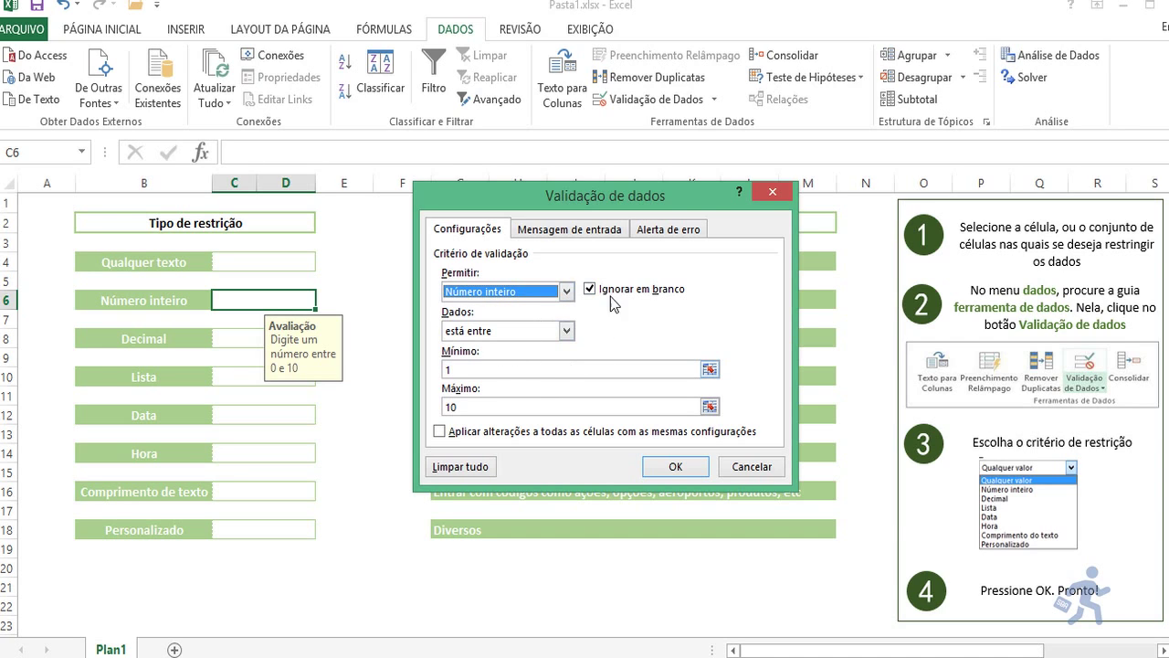
Step: Check the está entre comparison with minimum 1 and maximum 10, then view the input message
click(565, 333)
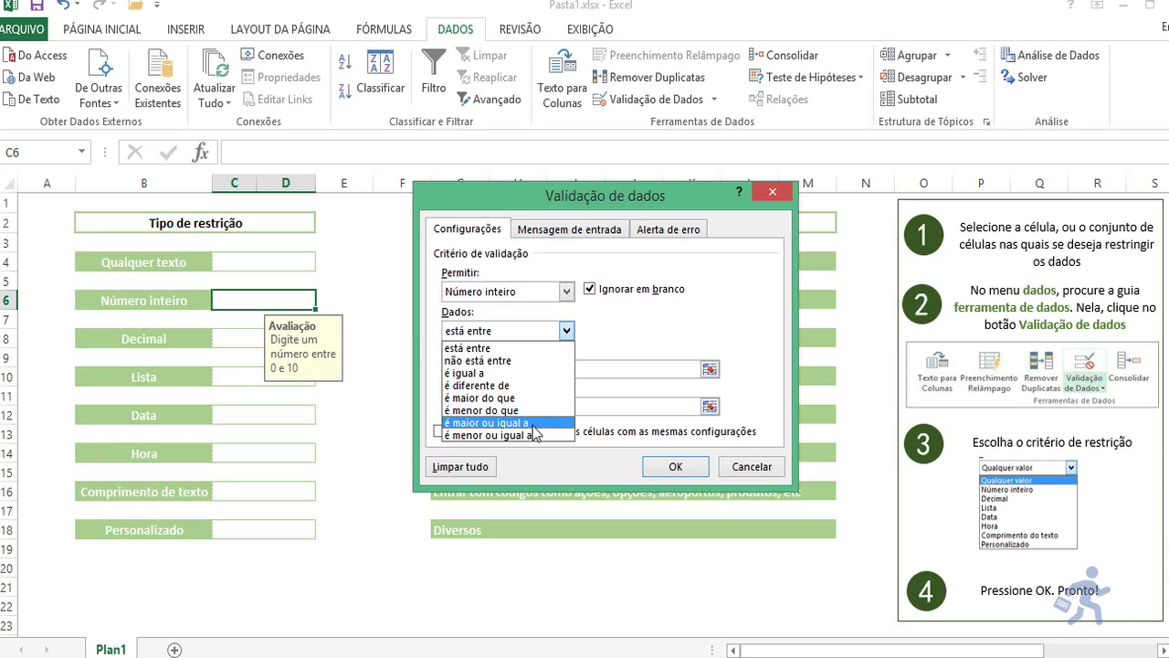
click(544, 348)
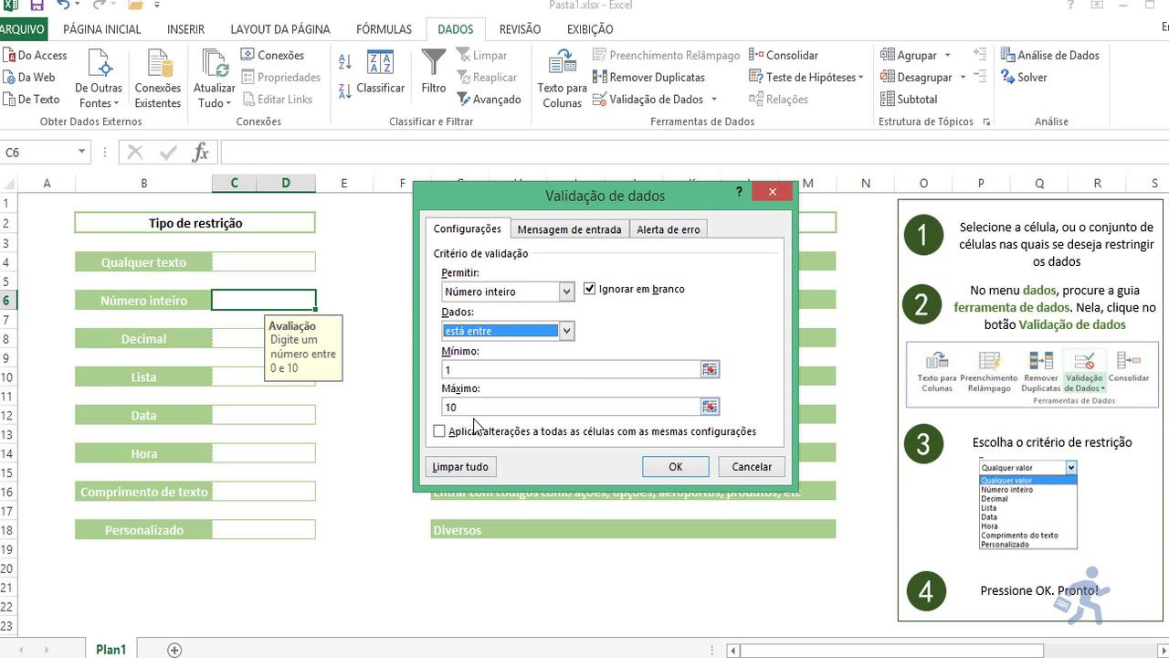
click(475, 370)
click(475, 406)
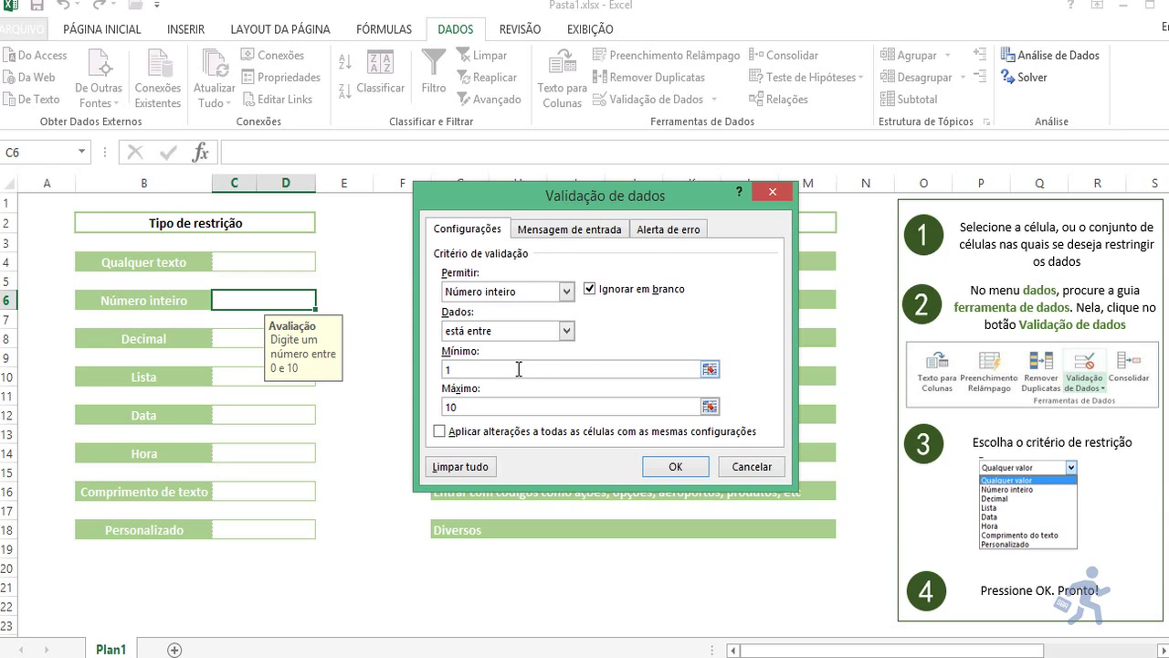
click(546, 234)
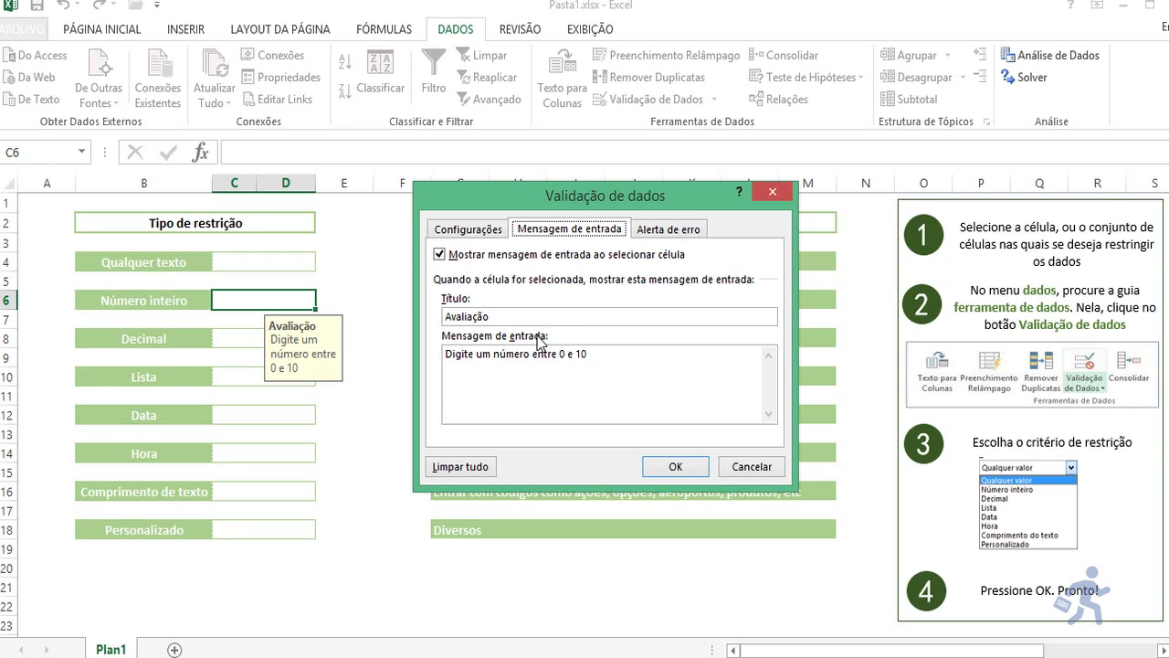
Step: Try the Aviso and Informações alert styles for C6, revert to Parar with title Erro, and save
click(673, 234)
click(569, 317)
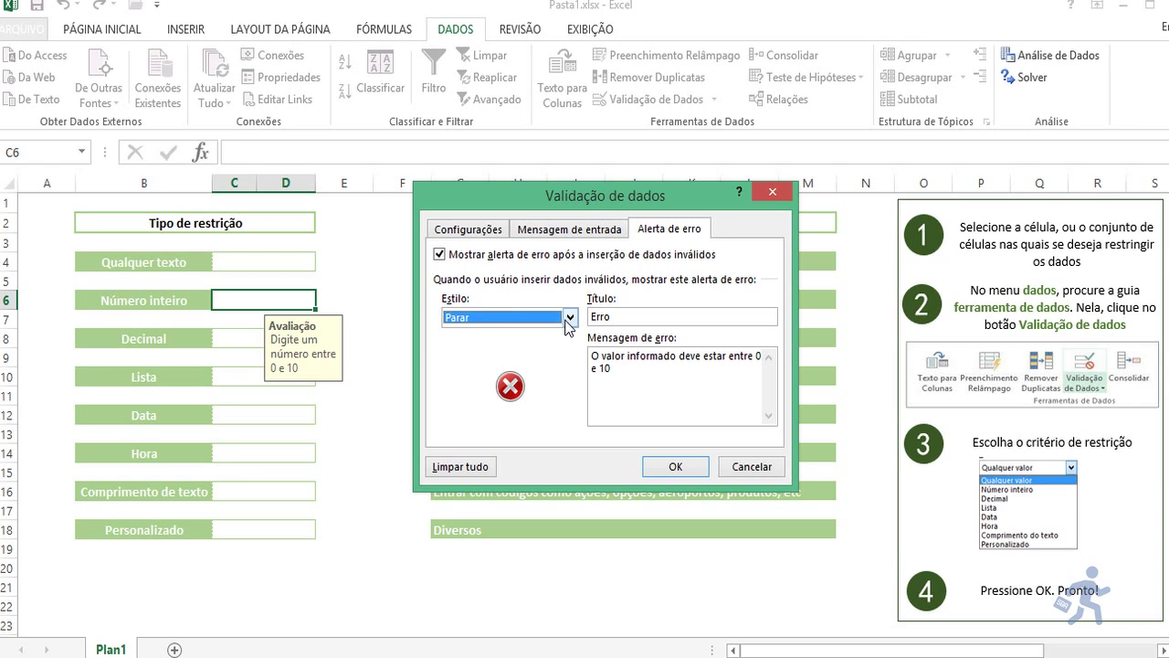
click(569, 318)
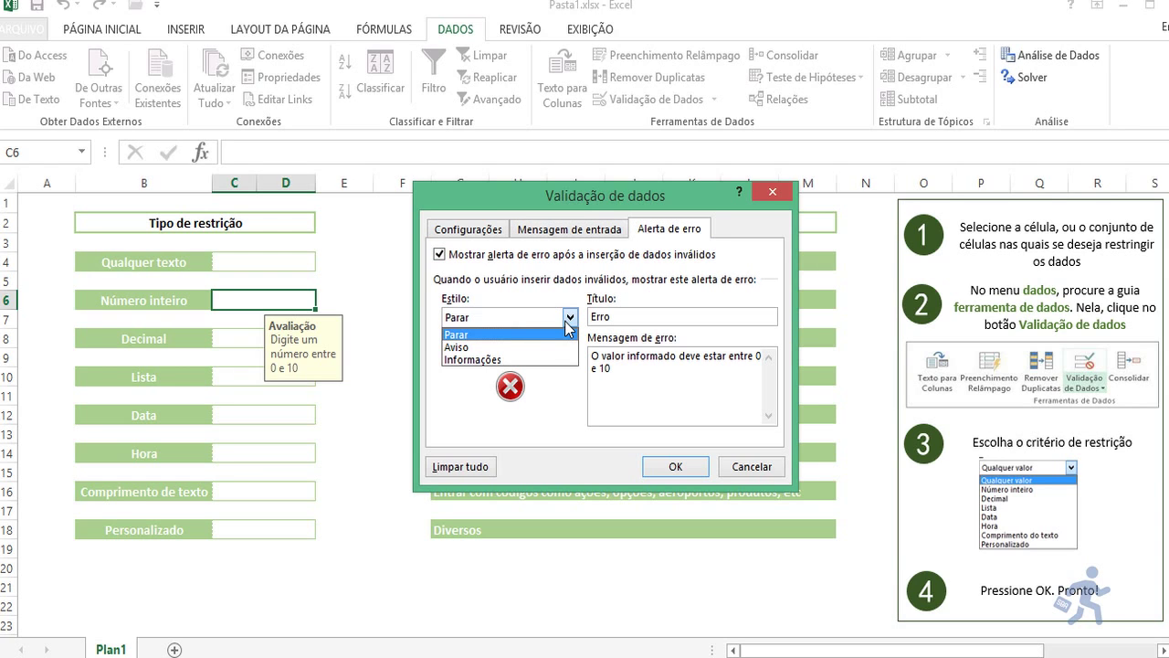
click(521, 348)
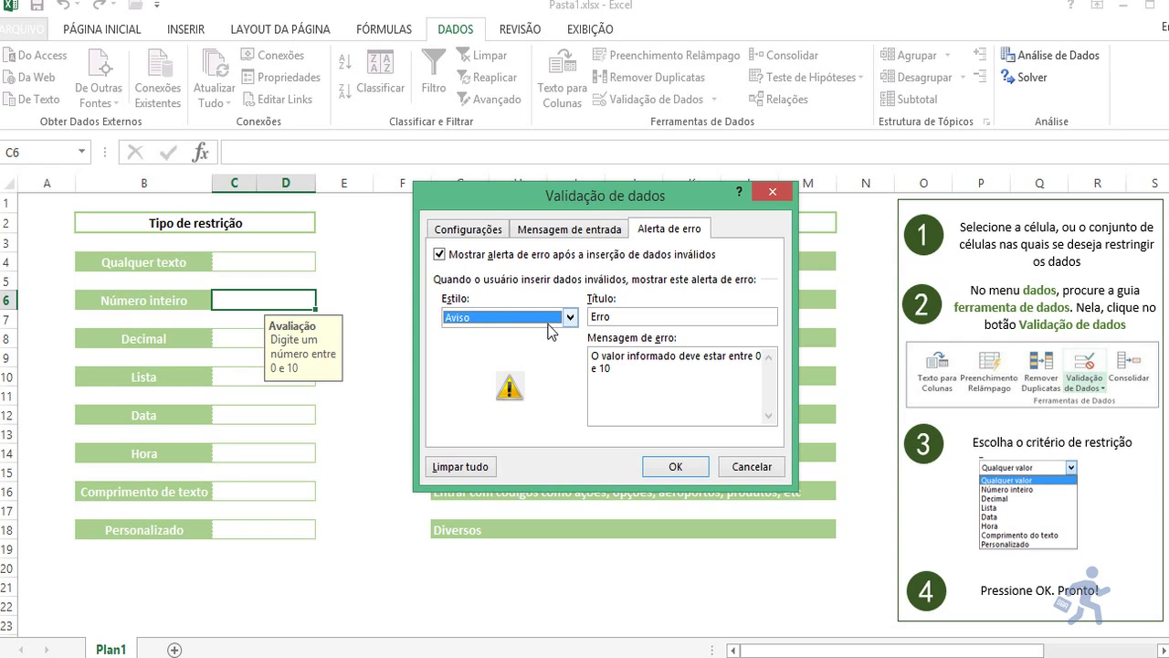
click(548, 323)
click(535, 360)
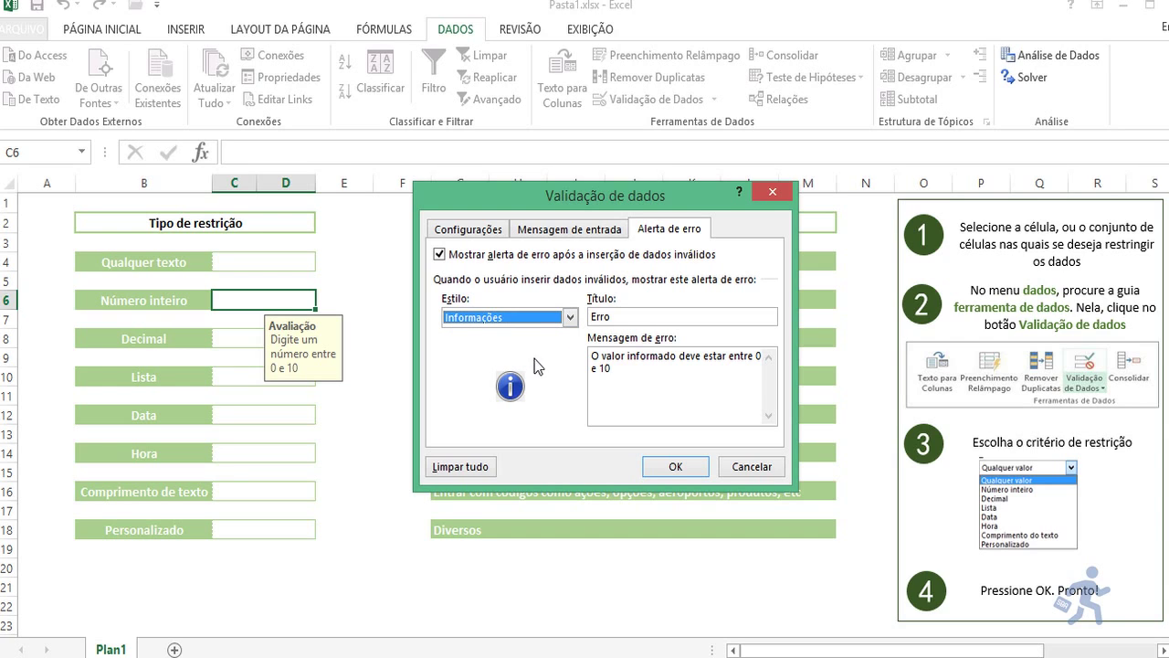
click(569, 317)
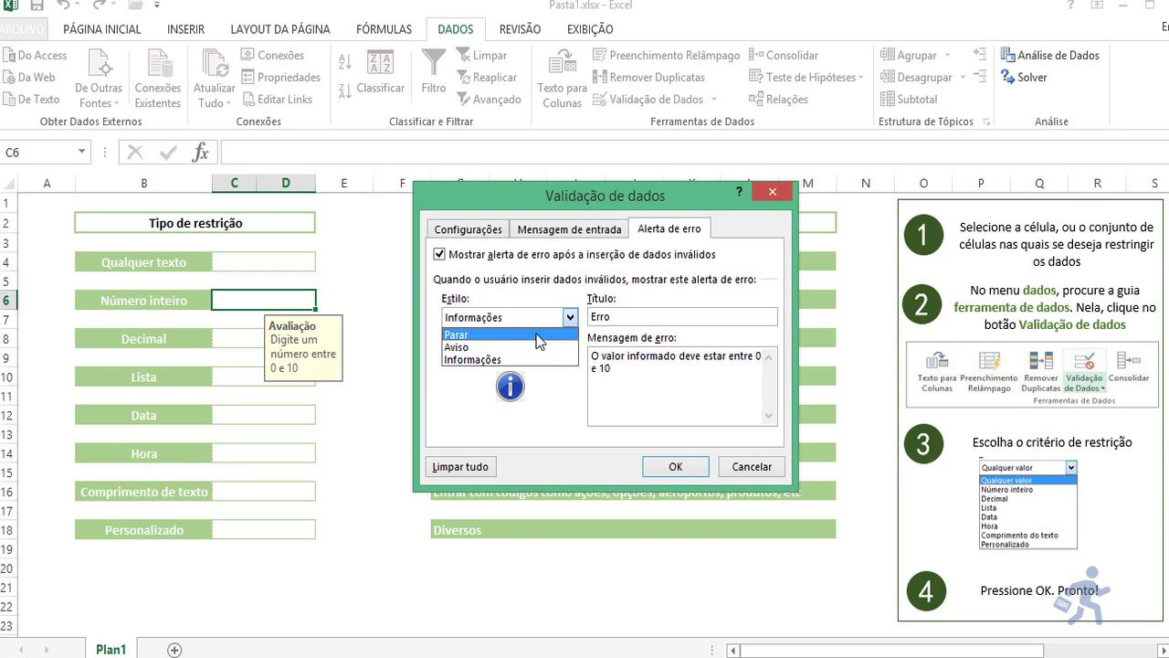
click(537, 334)
click(624, 317)
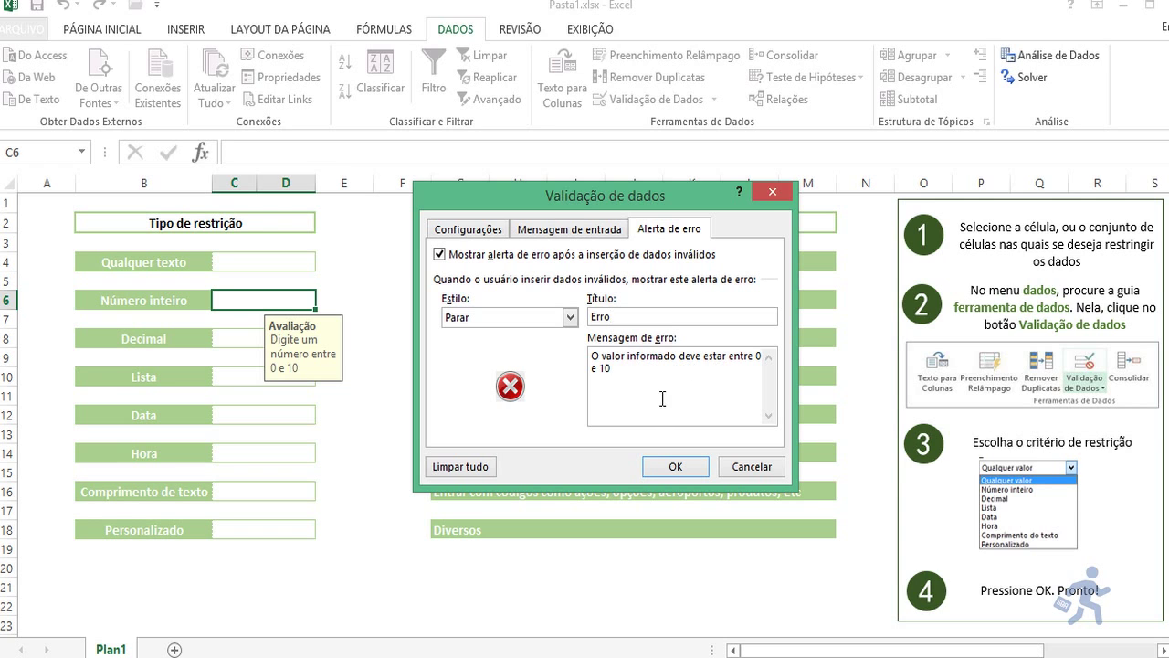
click(672, 467)
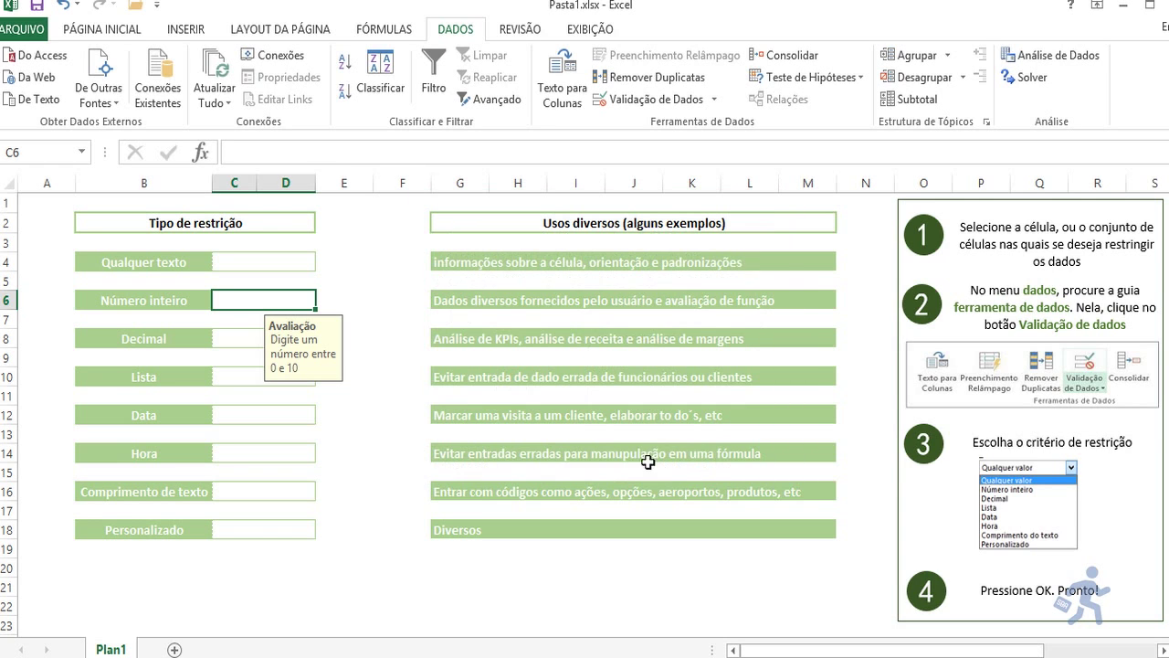
Step: Return to C6 and enter the value 7
click(395, 389)
key(Up)
key(Up)
key(Up)
key(Up)
key(Left)
key(Left)
text(7)
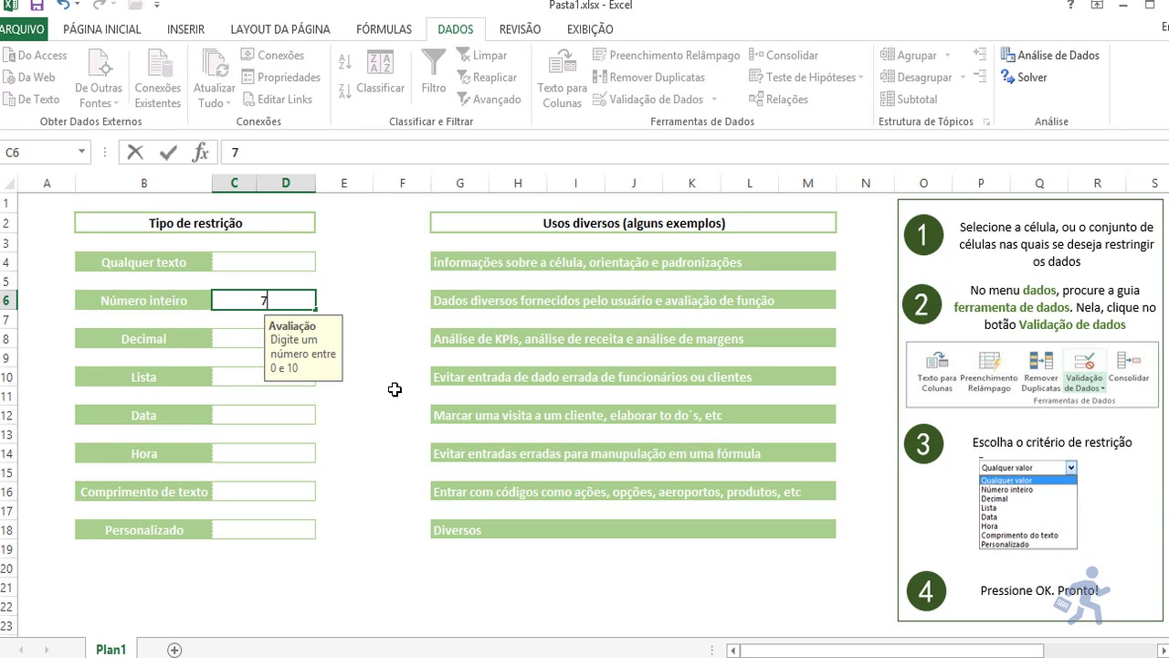
key(Return)
key(Up)
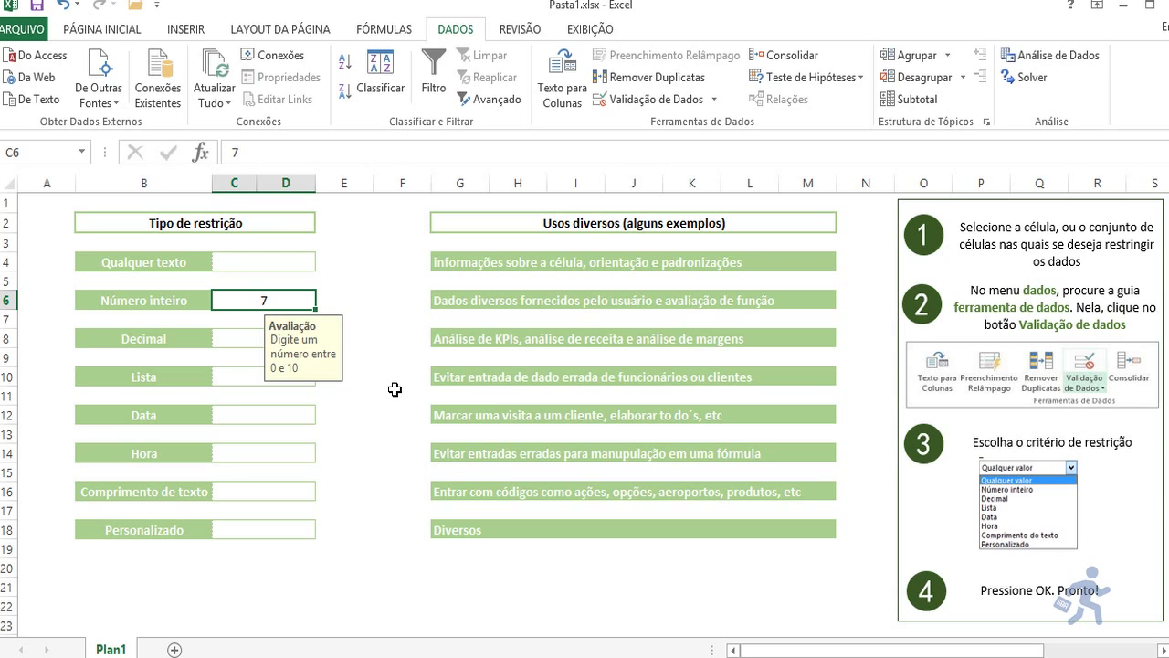
Step: Enter 44 and 57 in C6, retrying after each Erro alert, then enter the valid 4
text(44)
key(Return)
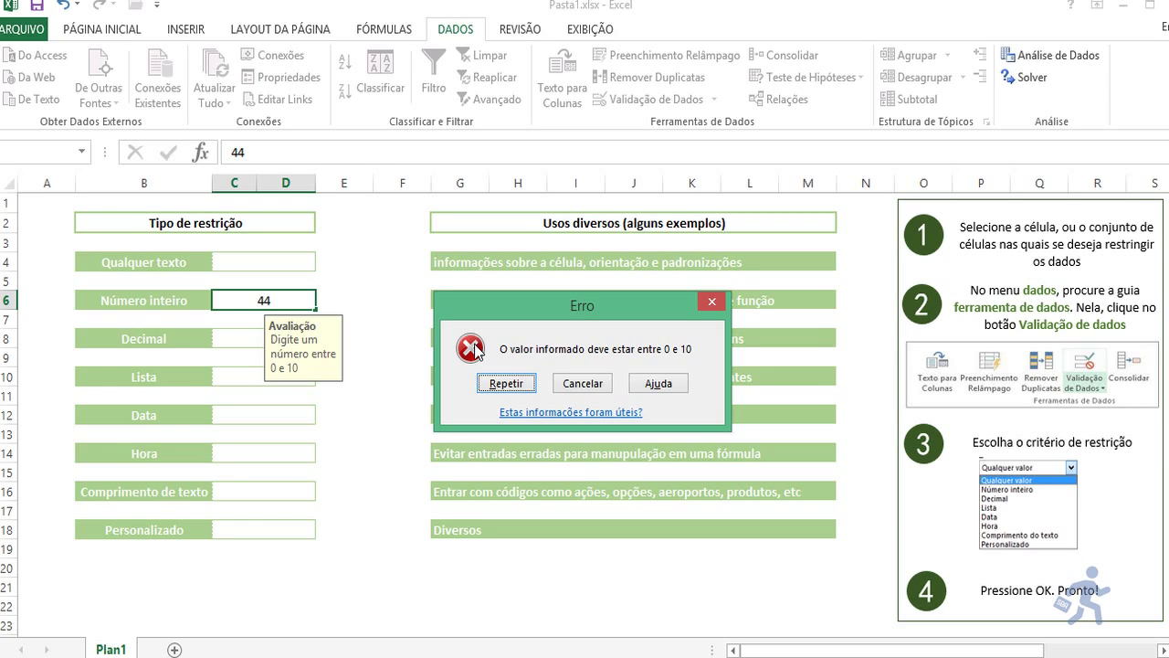
click(493, 379)
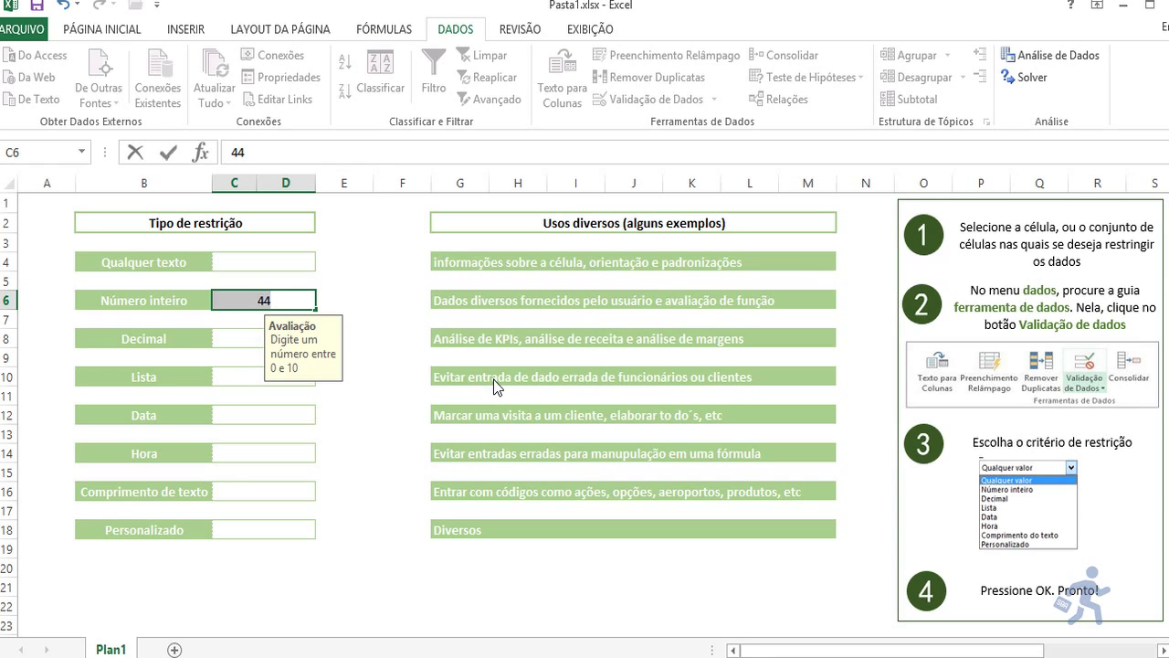
text(57)
key(Return)
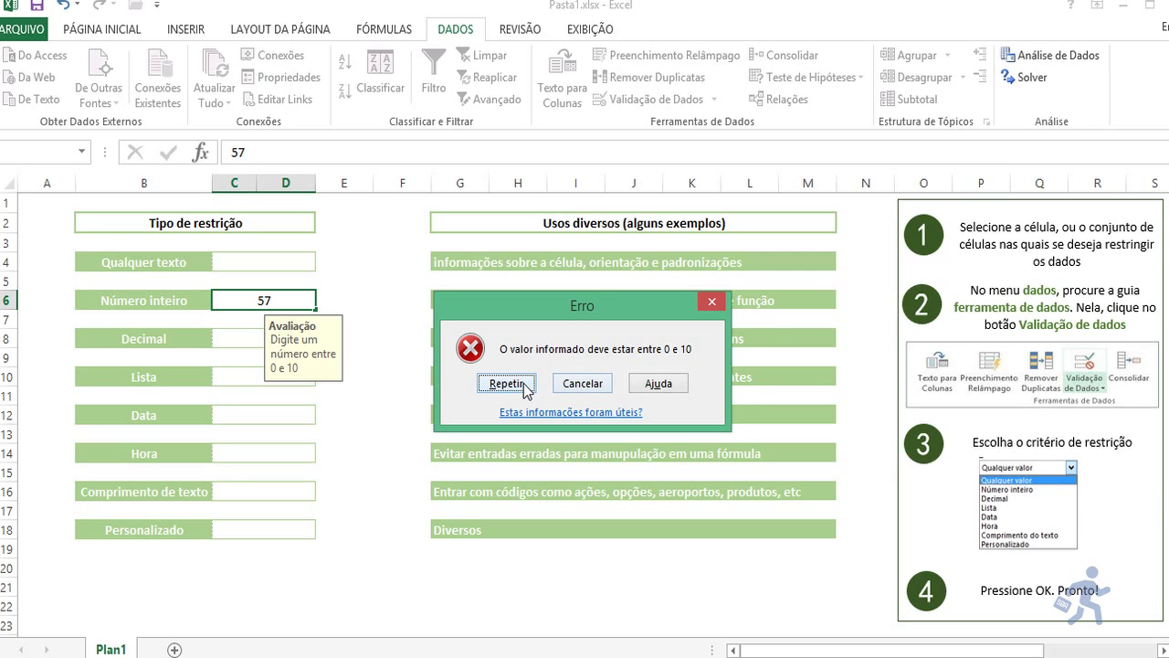
click(505, 384)
key(BackSpace)
text(4)
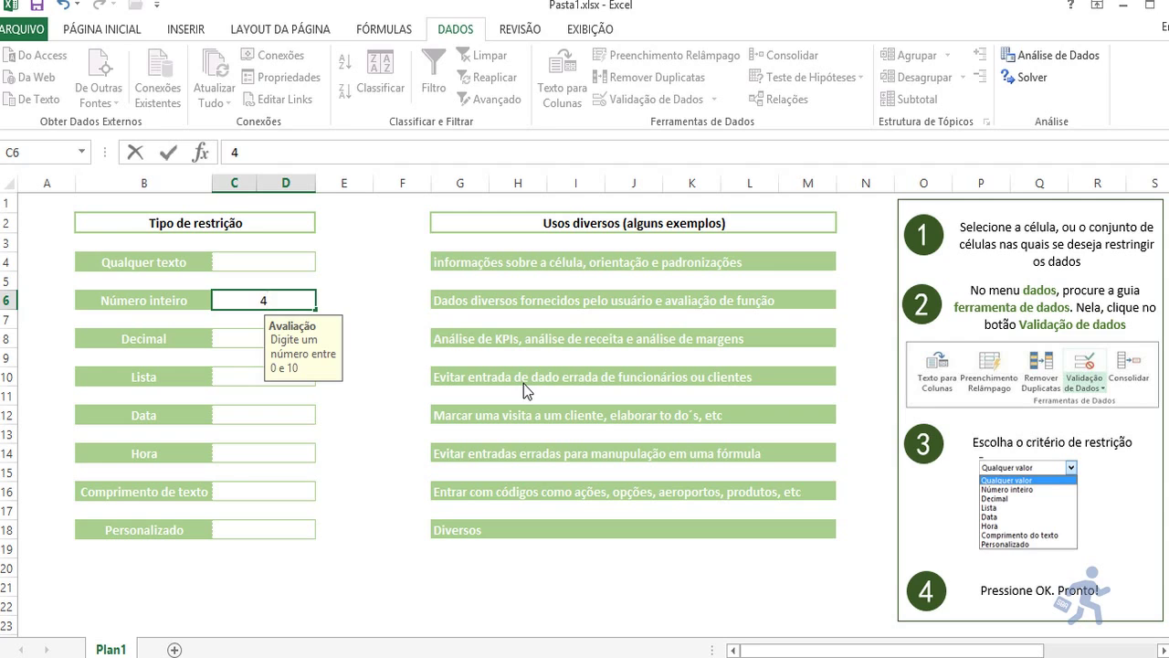
key(Return)
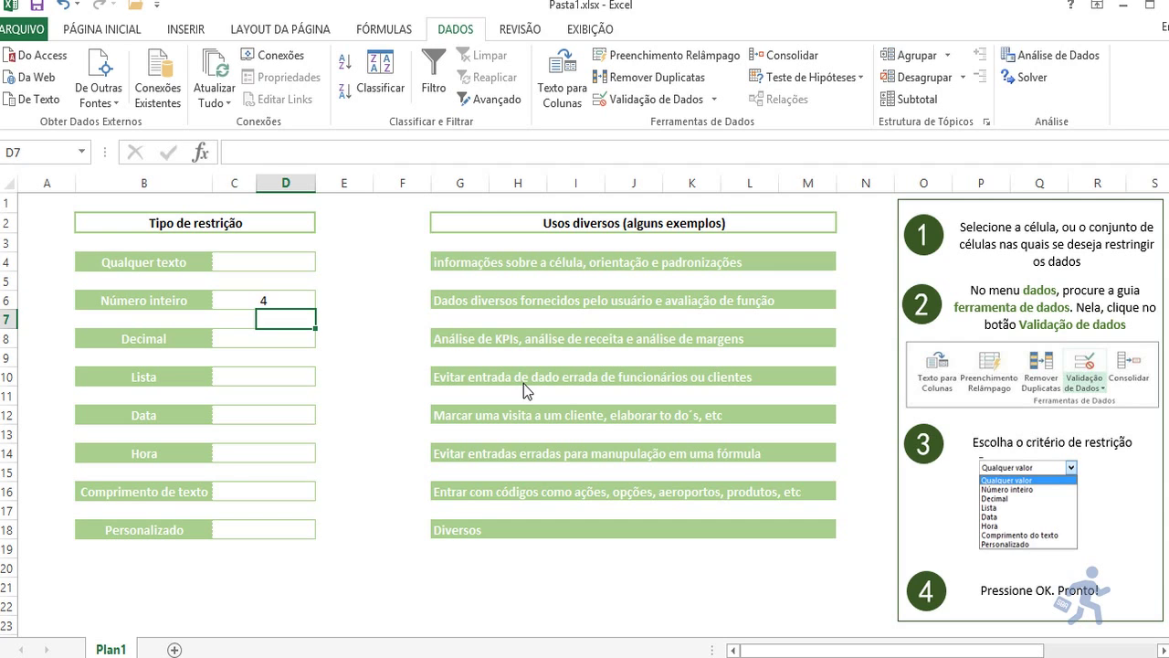
Step: Move to C8 and check its Decimal, greater than 1,88 rule, then view its input message
key(Down)
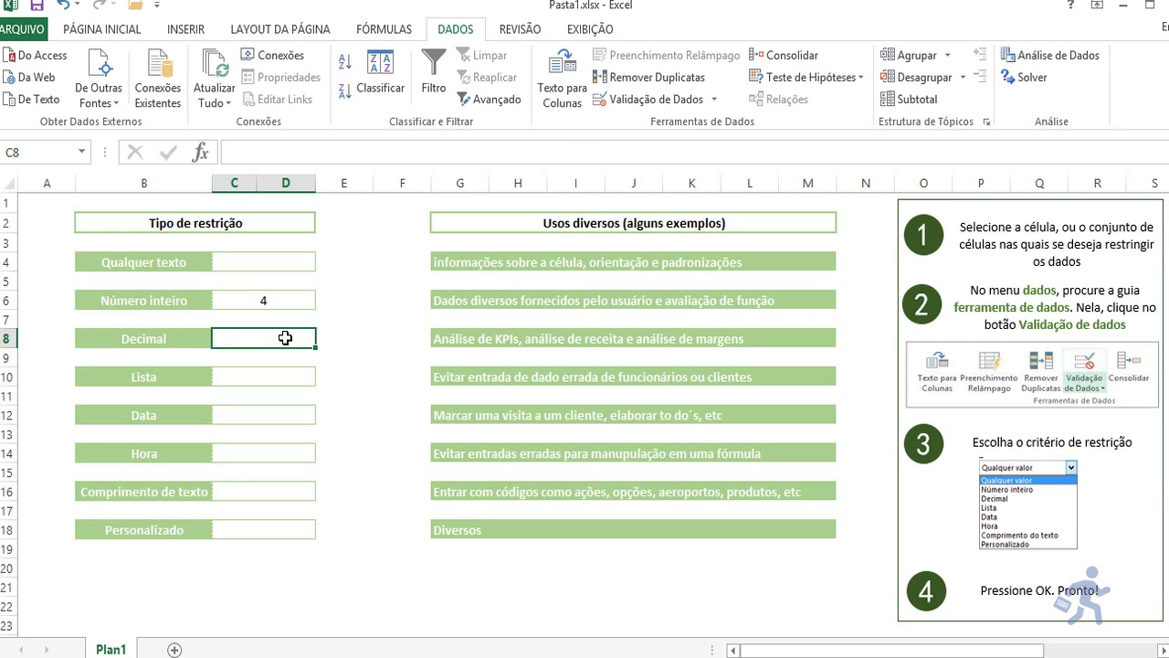
click(625, 101)
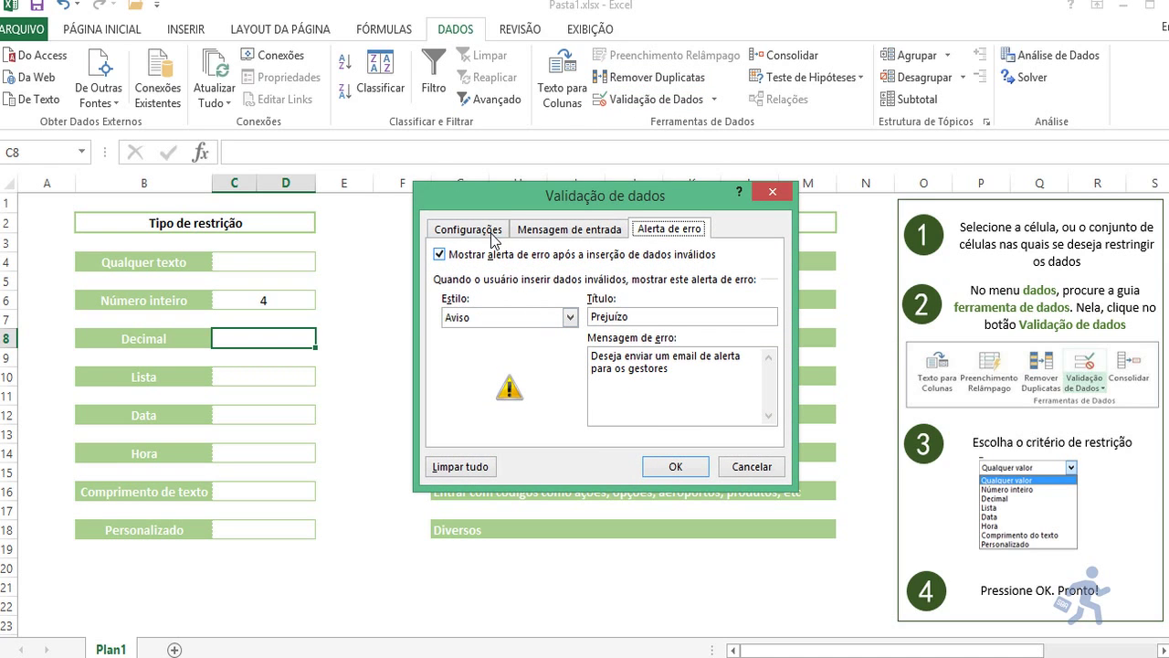
click(492, 234)
click(512, 292)
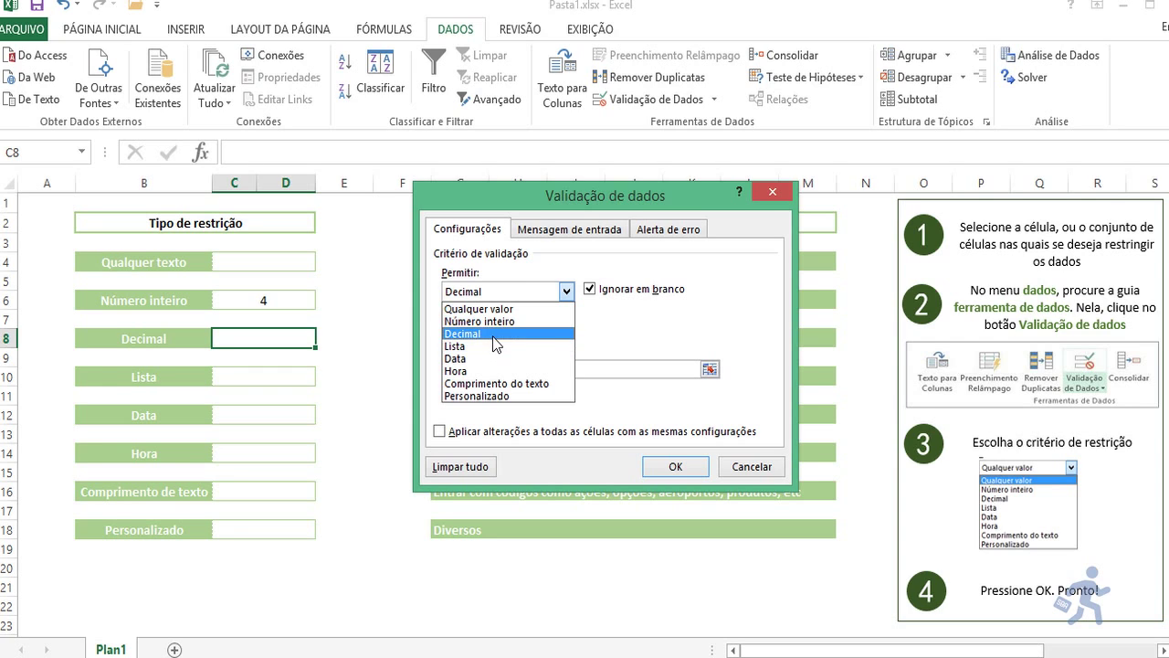
click(494, 334)
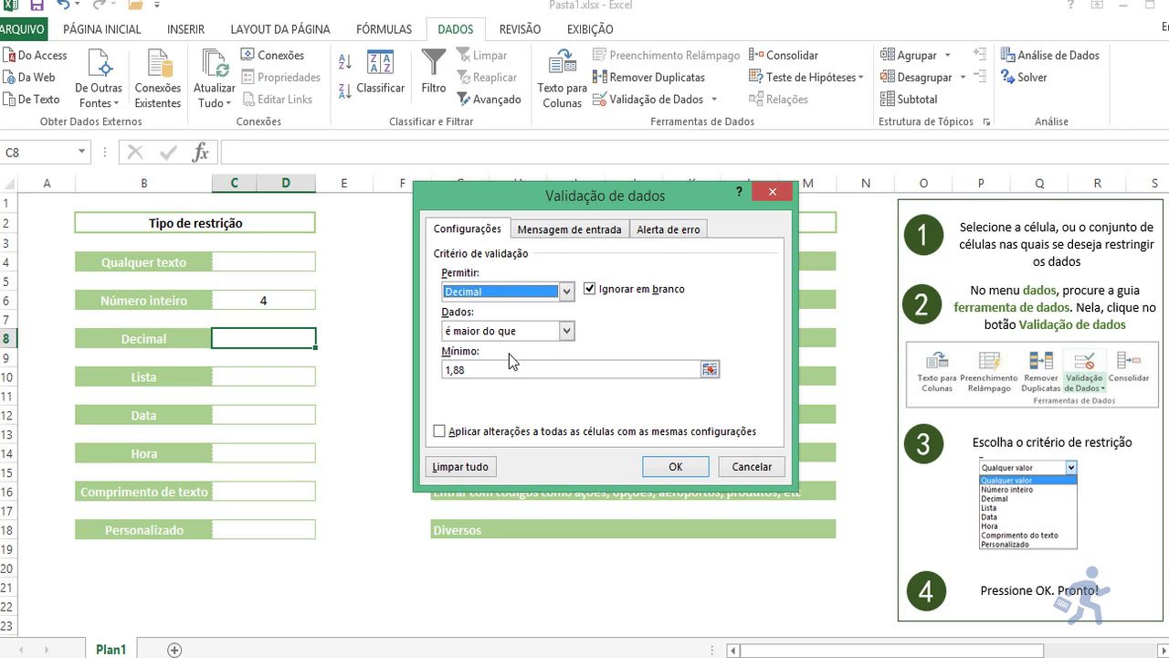
click(548, 233)
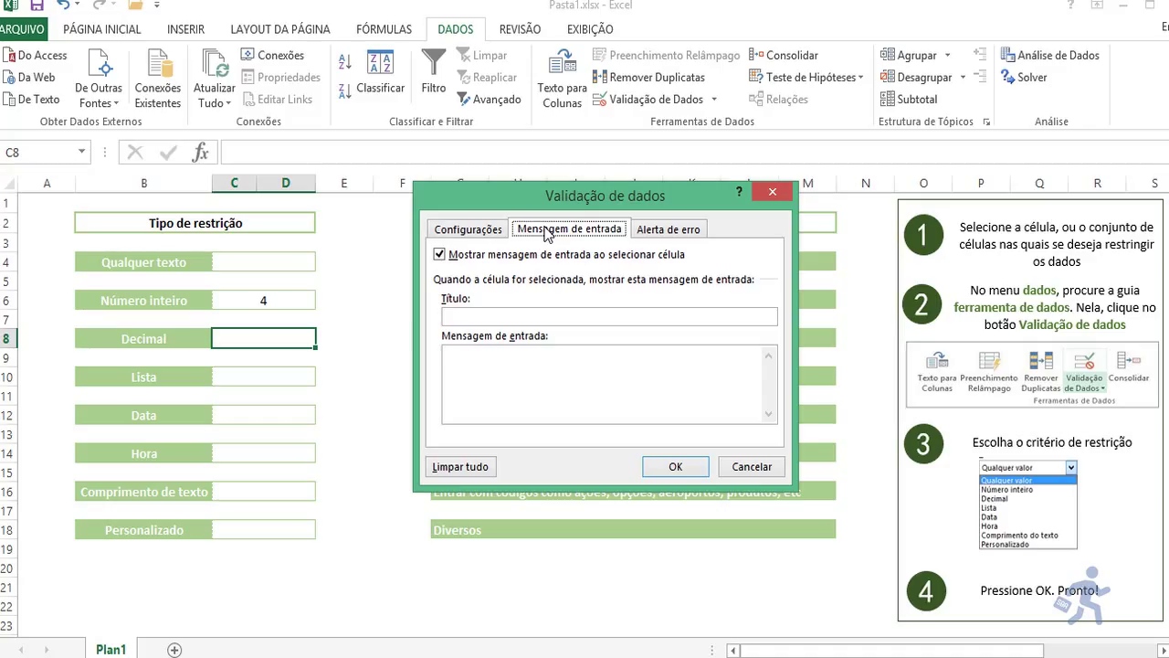
Step: Review C8's Aviso alert titled Prejuízo with its e-mail-the-managers message, then confirm with OK
click(649, 229)
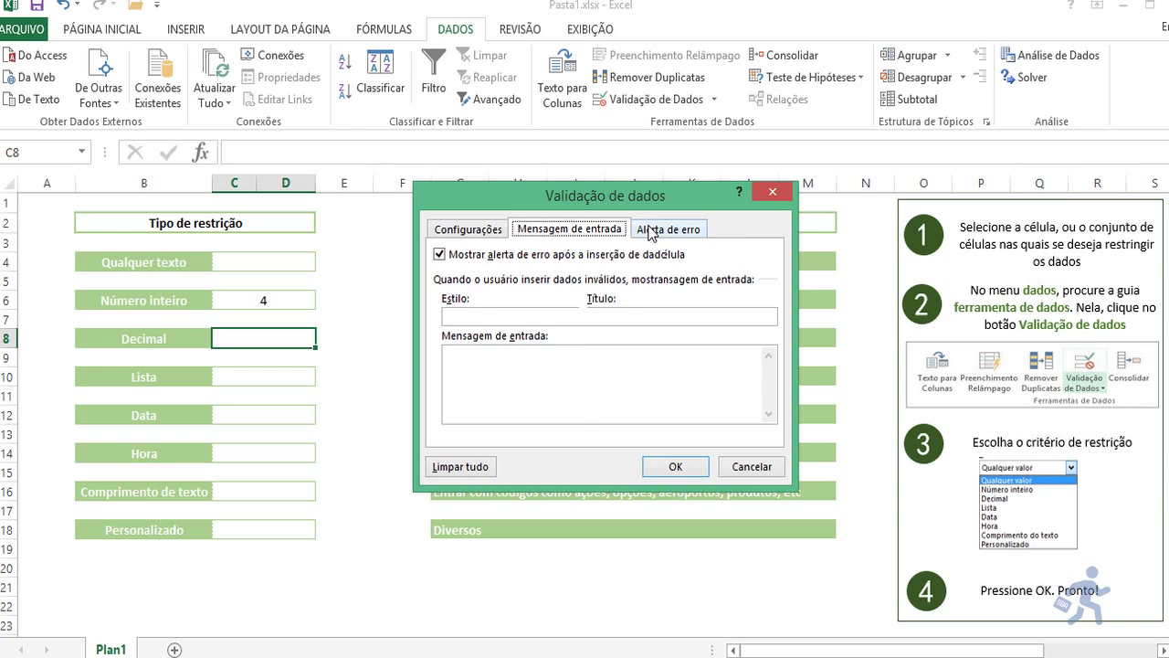
drag(644, 317, 562, 318)
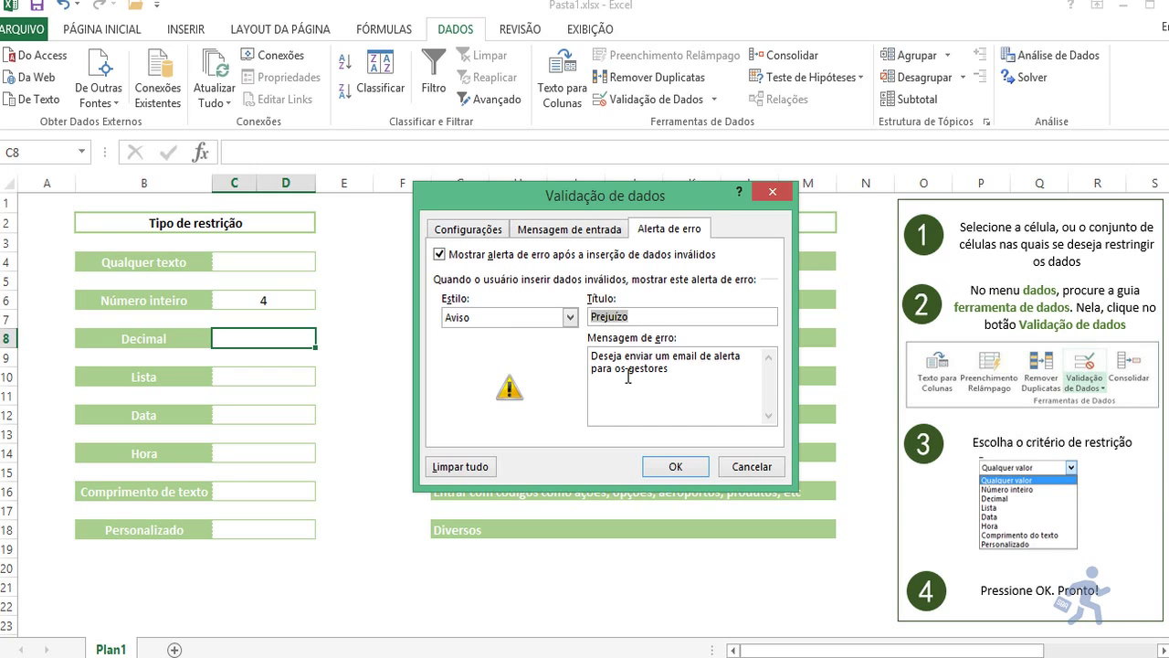
click(671, 373)
click(671, 467)
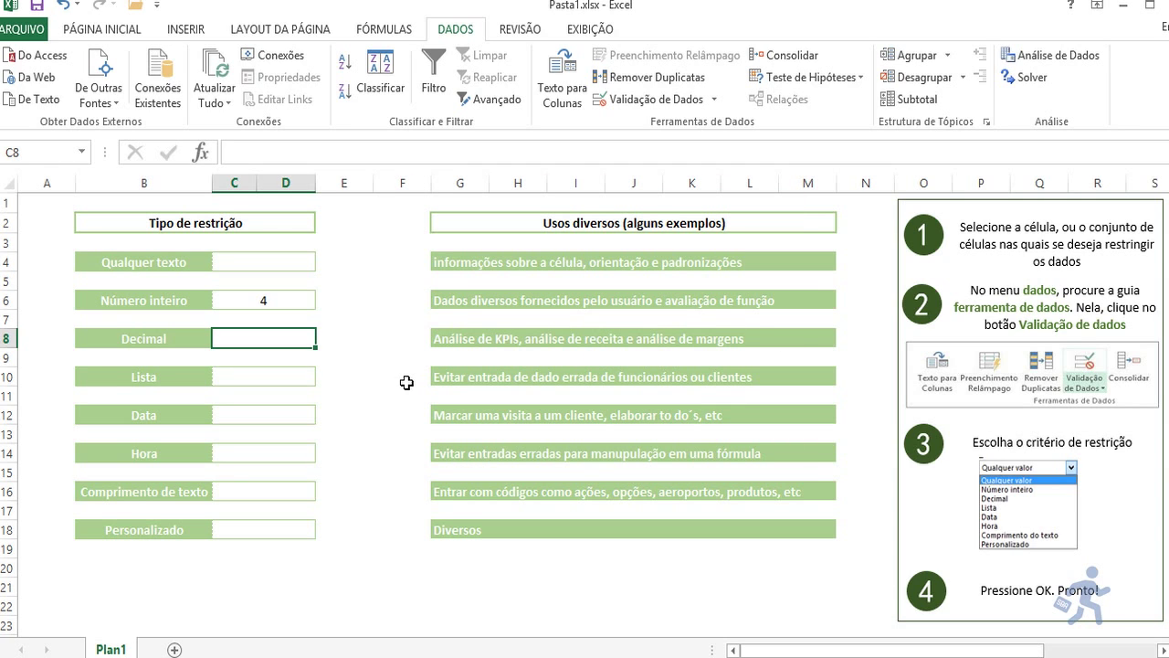
Step: Enter 1,89 in C8, test 1,87, and answer Não to the Prejuízo warning to keep 1,89
text(1,)
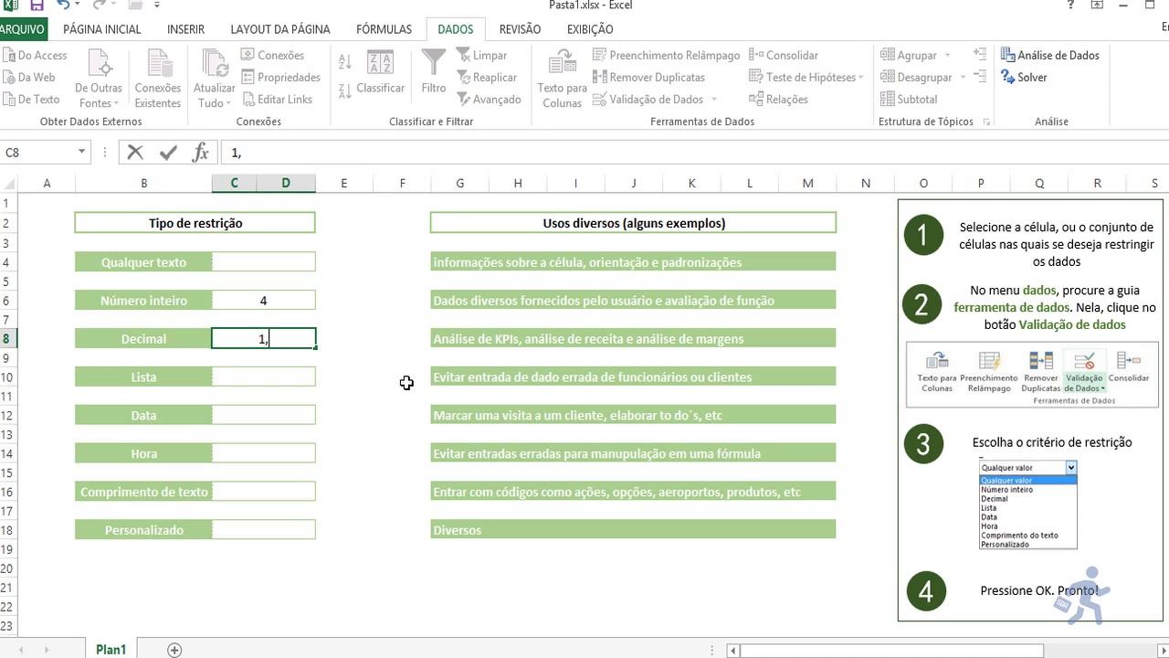
text(89)
key(Return)
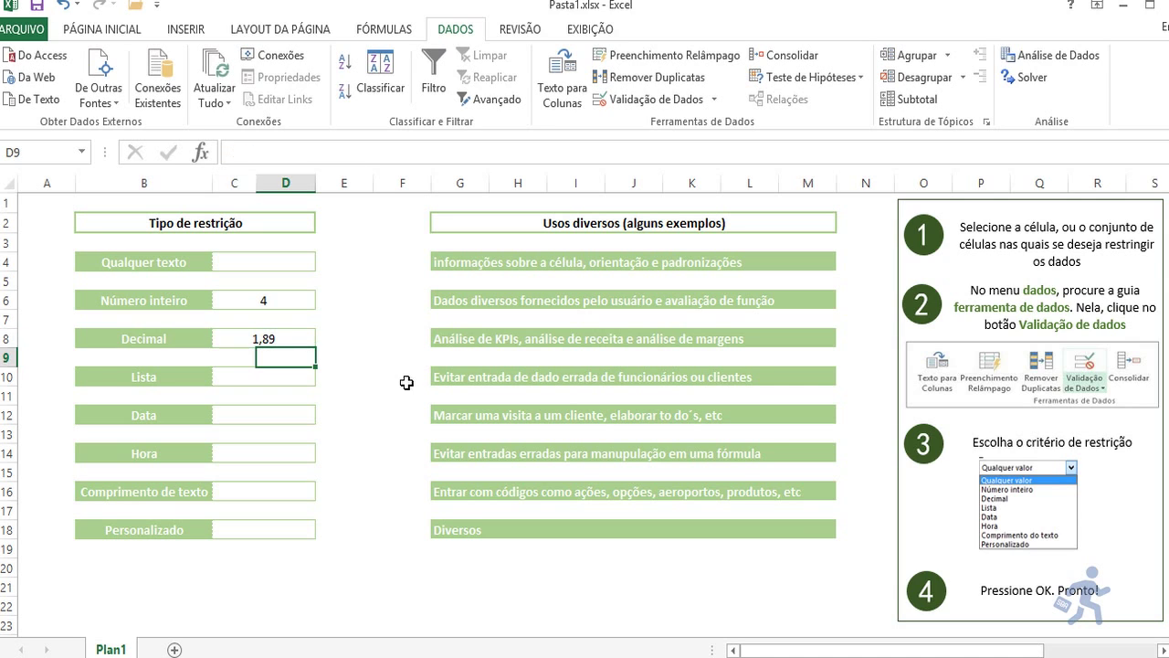
key(Up)
text(1)
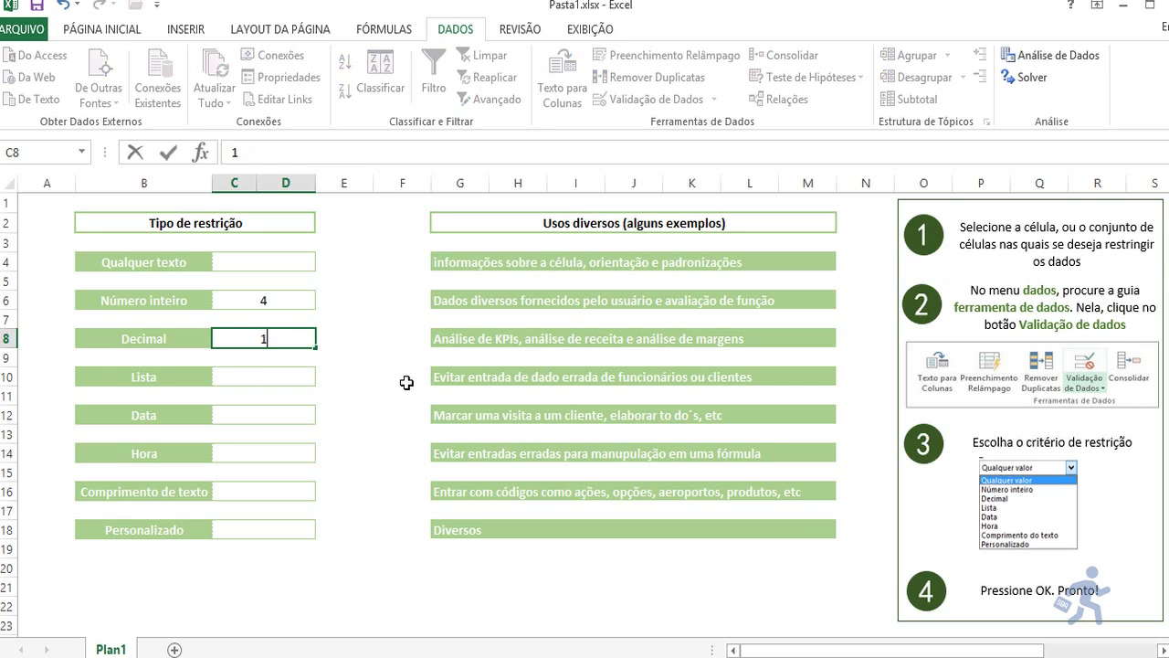
text(,87)
key(Return)
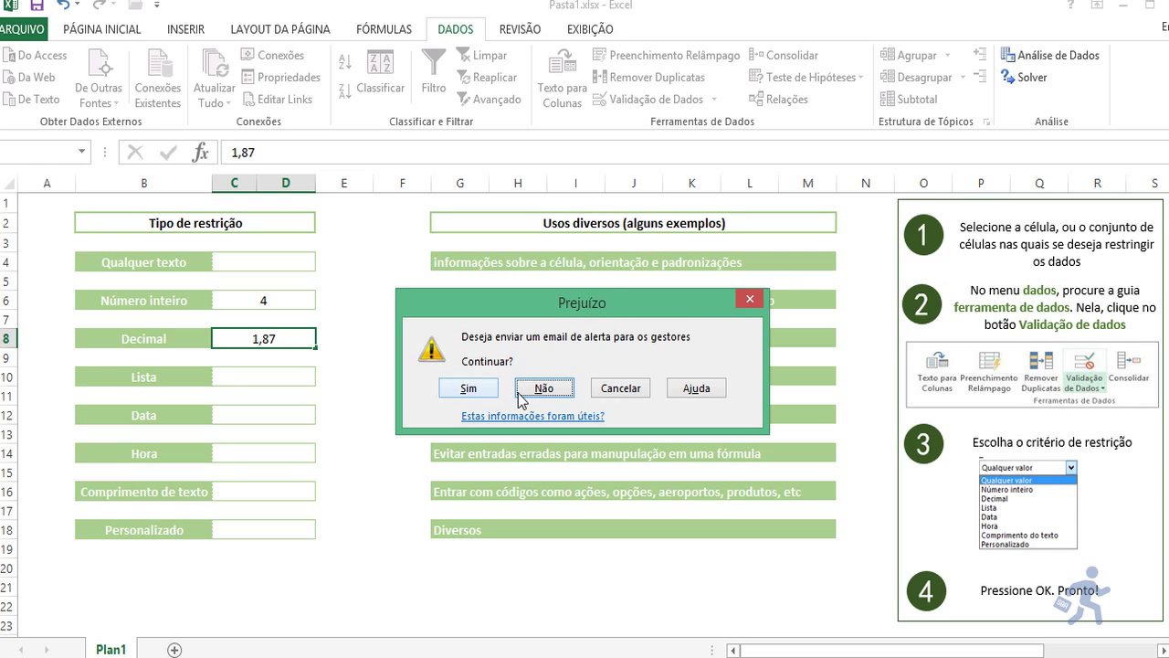
click(587, 390)
key(Down)
key(Down)
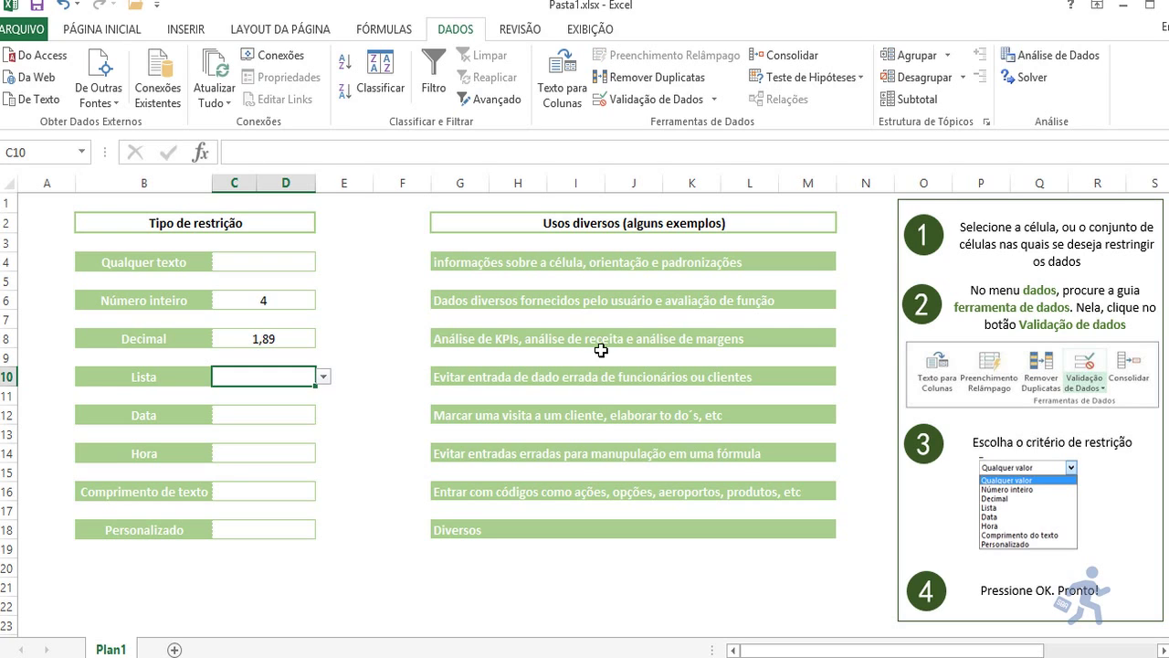
Step: Open C10's validation rule, check the Lista source $W$2:$W$28, and view its Erro stop alert
click(627, 108)
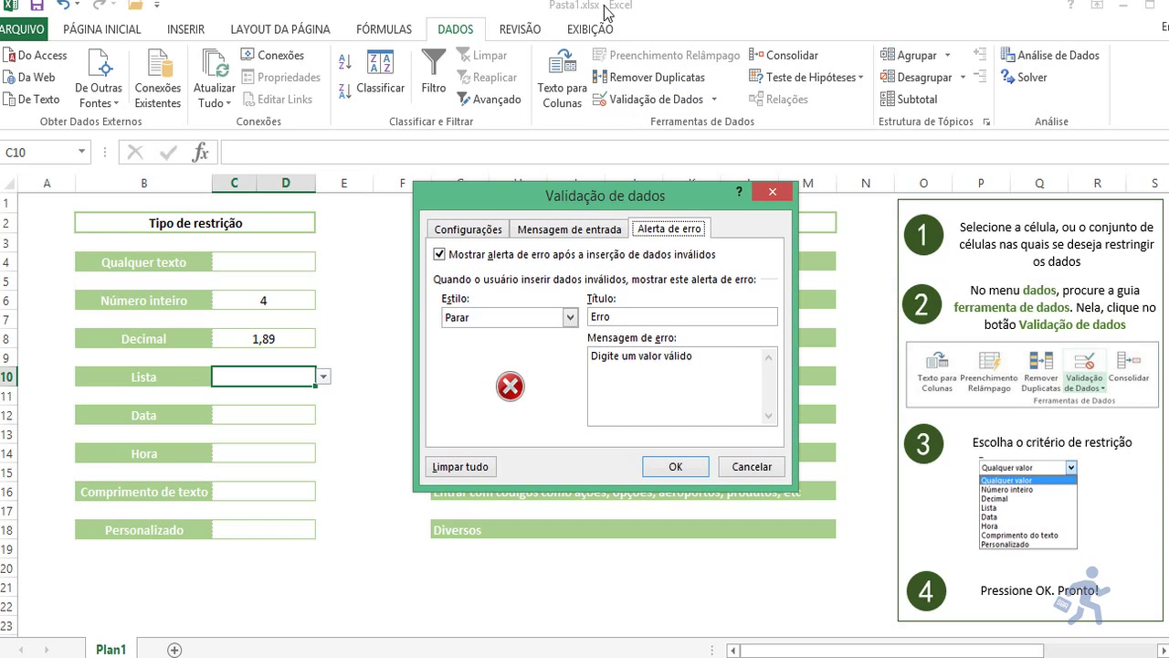
click(469, 230)
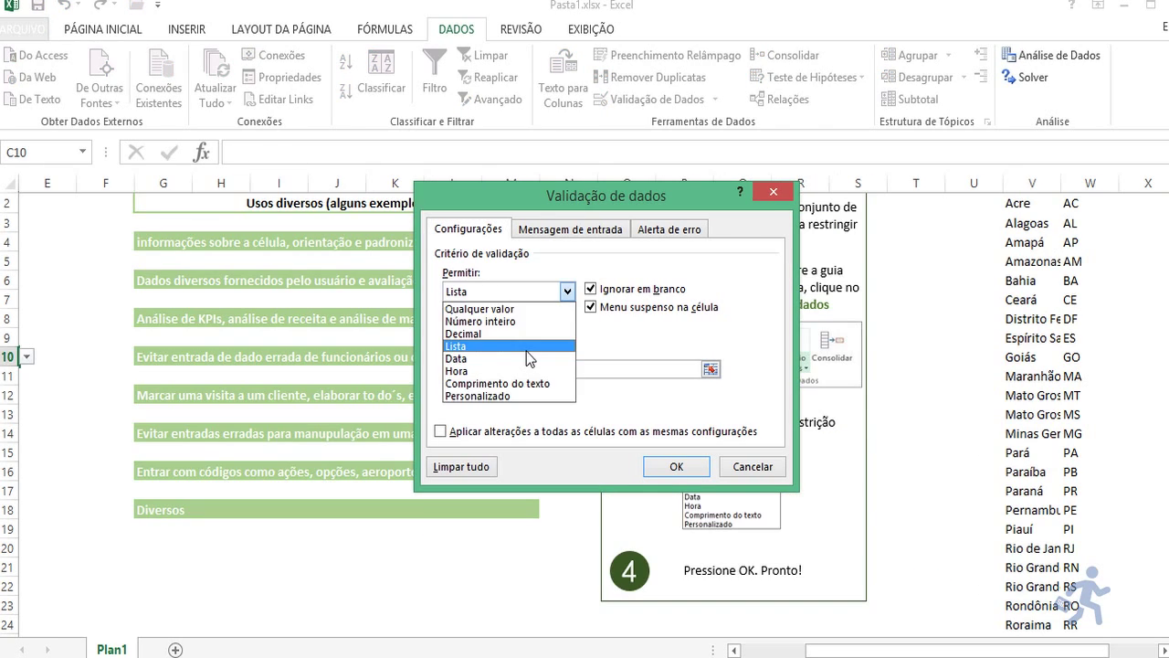
click(526, 347)
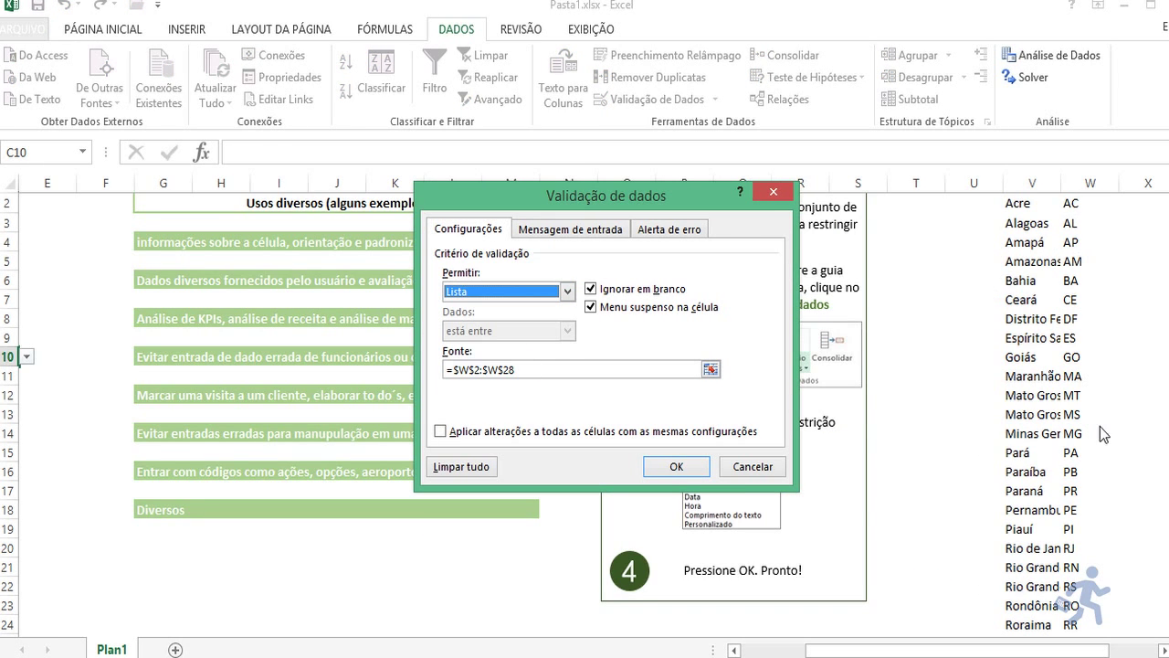
click(712, 373)
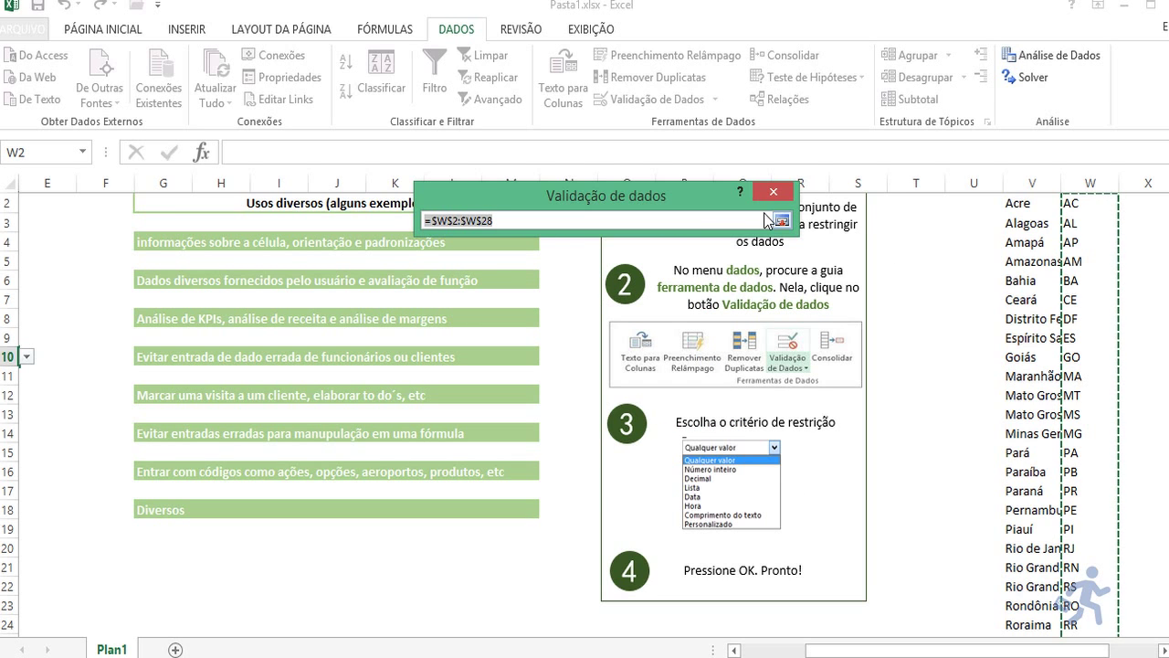
click(781, 223)
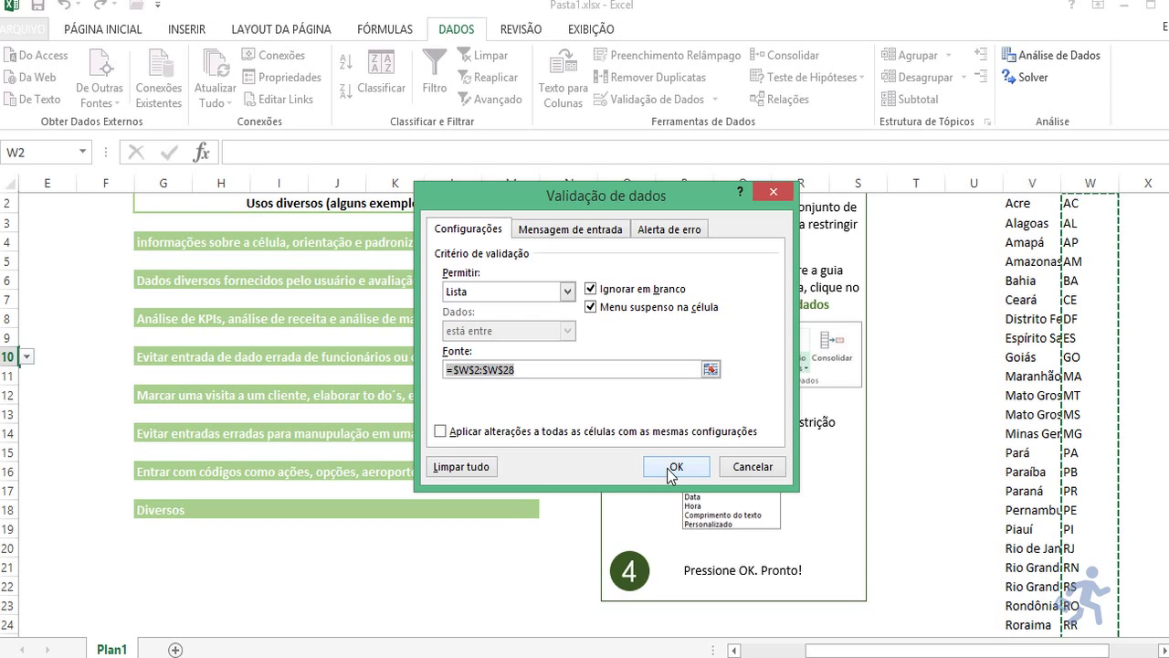
click(654, 229)
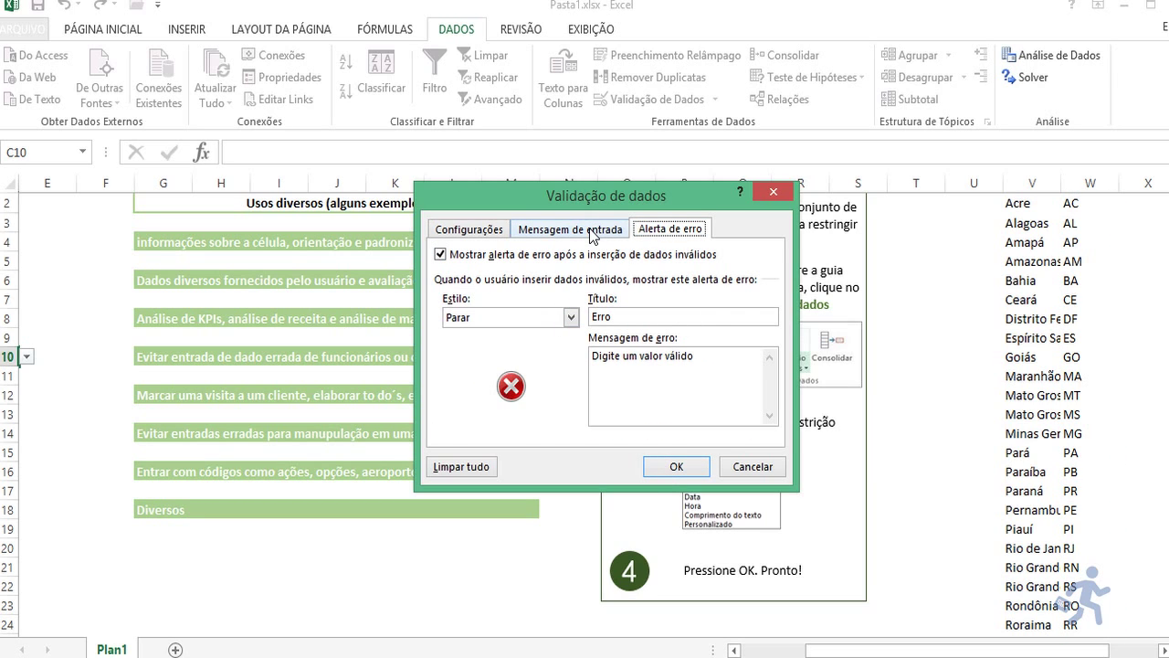
Step: Look over C10's input message and criteria, reselect the $W$2:$W$28 source, and close with OK
click(590, 229)
click(491, 234)
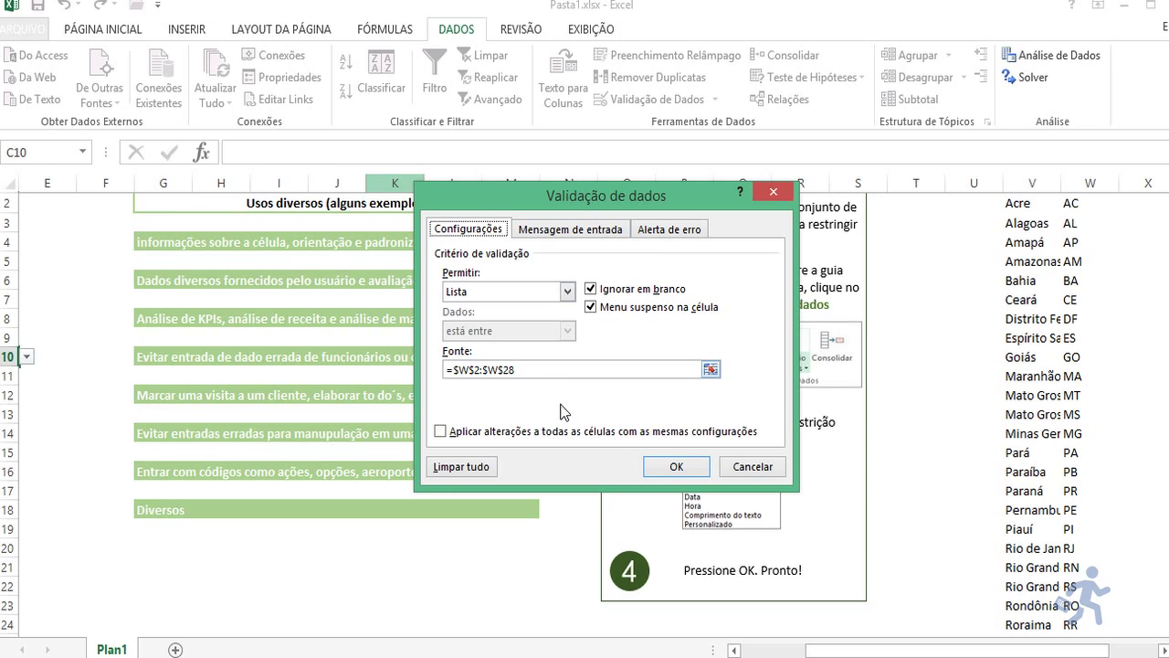
drag(563, 367, 453, 367)
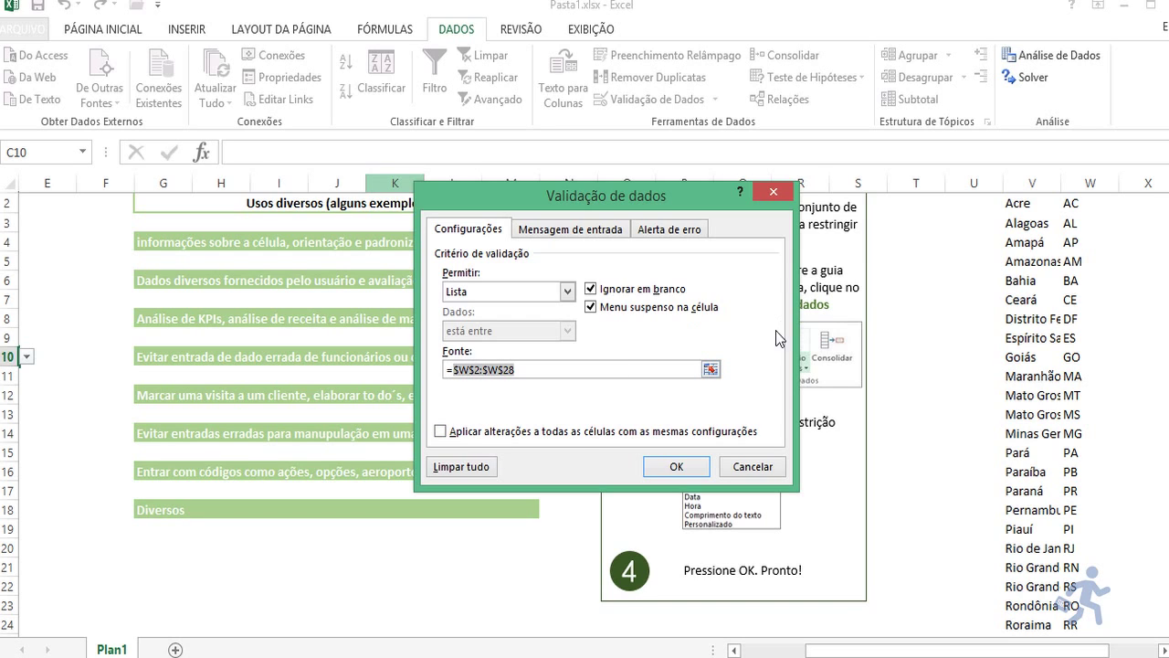
click(676, 467)
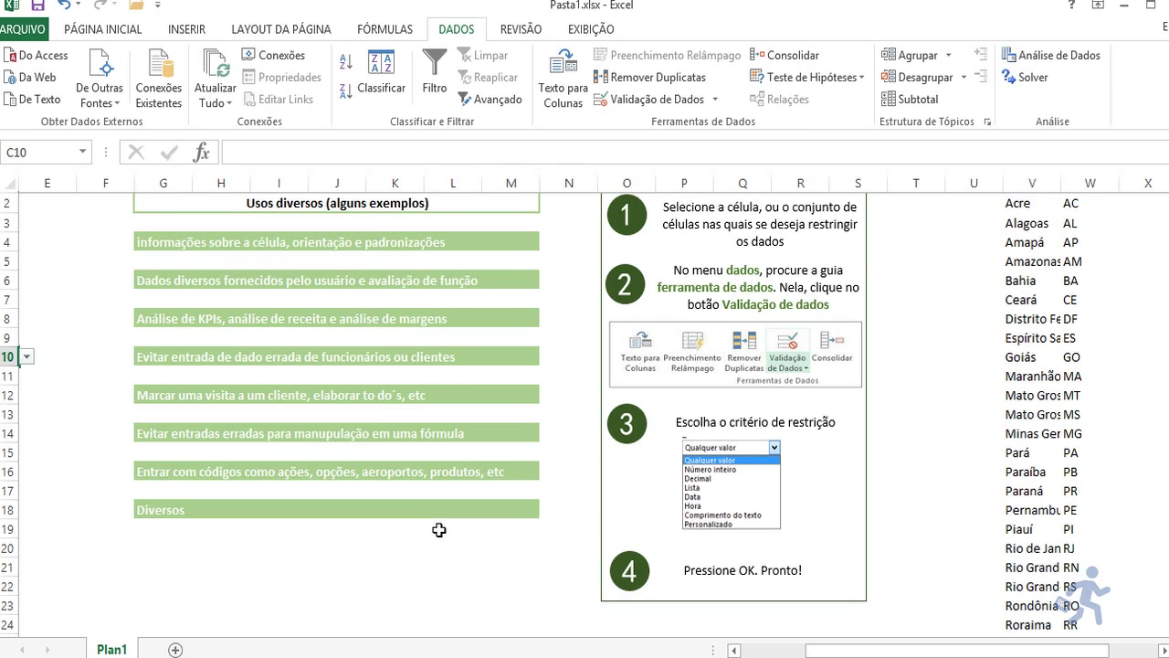
Step: Choose BA from C10's dropdown list of state codes
scroll(439, 530, left, 5)
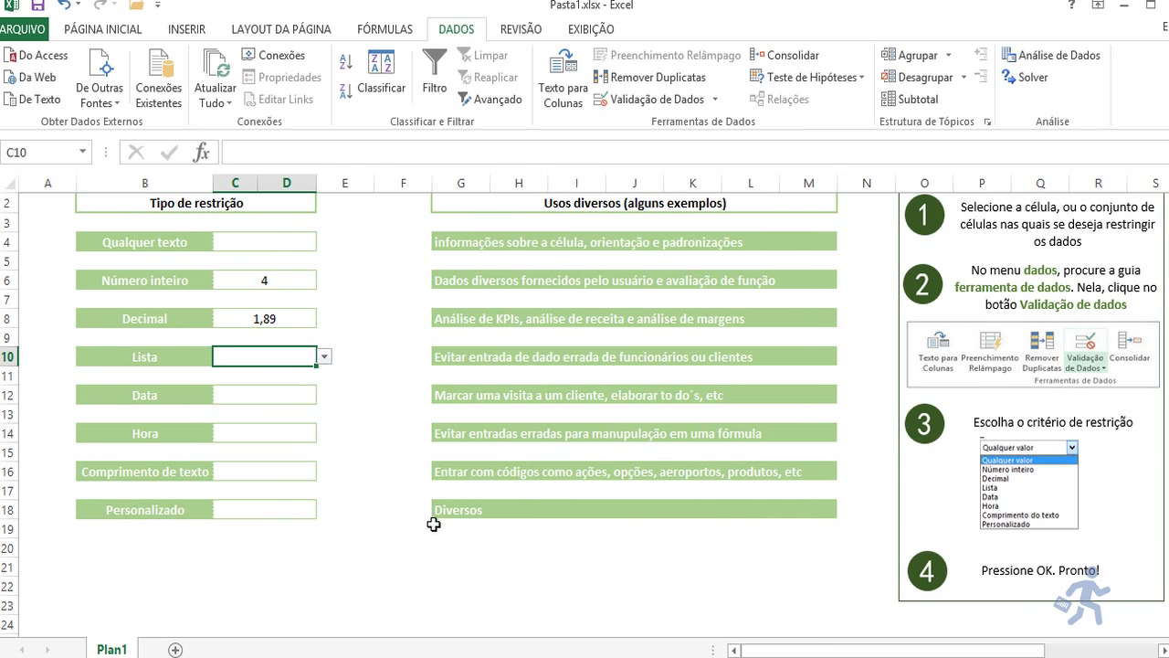
click(324, 358)
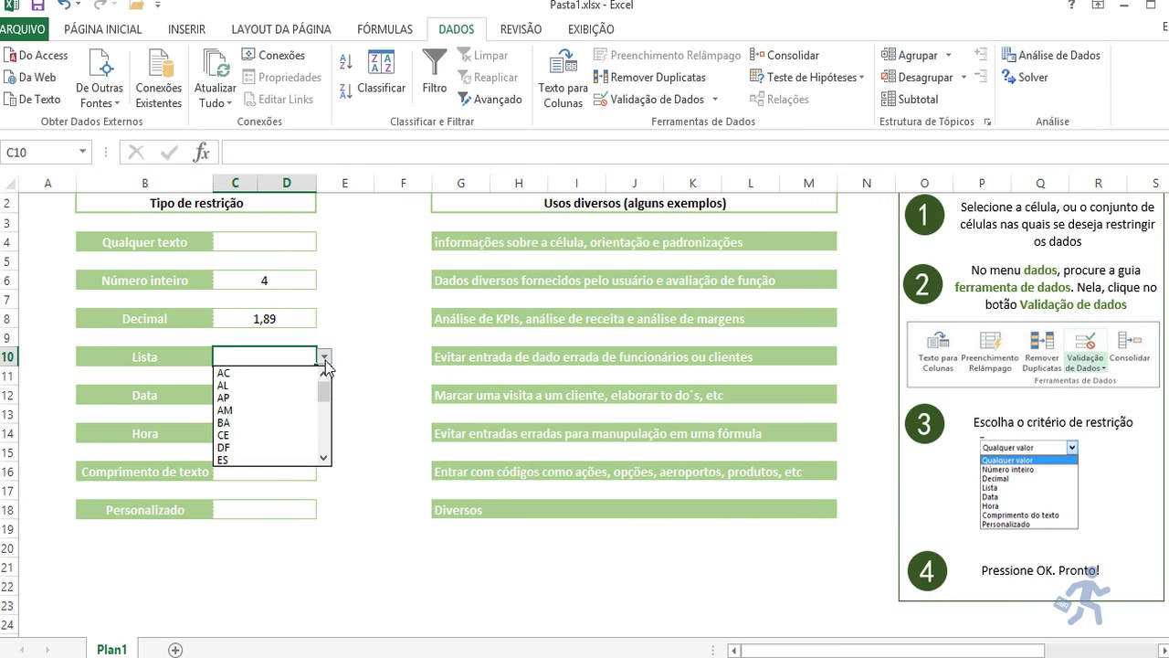
click(302, 422)
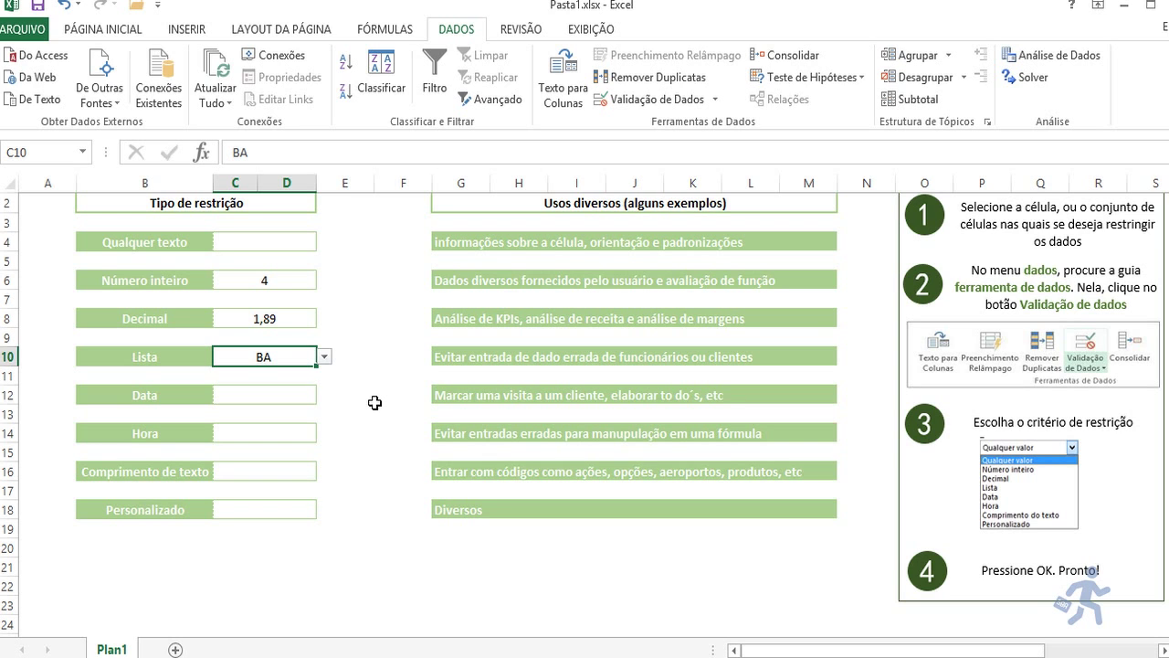
key(Right)
key(Right)
key(Right)
key(Right)
key(Right)
key(Right)
key(Right)
key(Right)
key(Right)
key(Right)
key(Right)
key(Right)
key(Right)
key(Right)
key(Right)
key(Right)
key(Right)
key(Right)
key(Right)
key(Right)
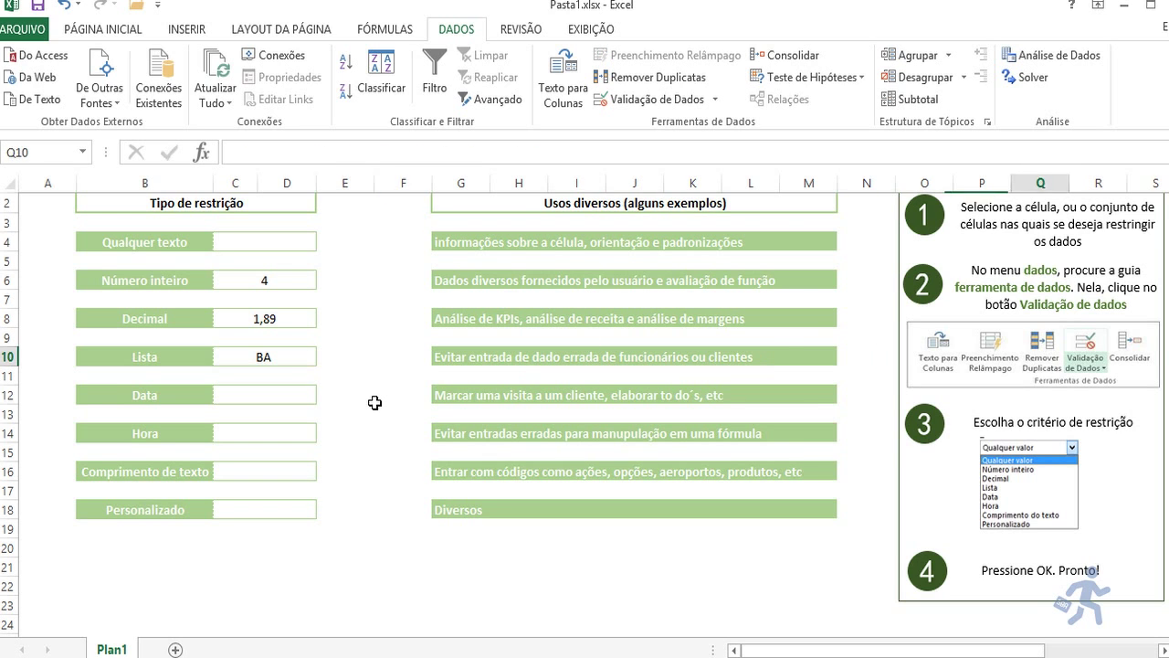
key(Left)
key(Left)
key(Left)
key(Left)
key(Left)
key(Left)
key(Left)
key(Left)
key(Left)
key(Left)
key(Left)
key(Left)
key(Left)
key(Left)
key(Left)
key(Left)
key(Left)
key(Left)
key(Left)
key(Left)
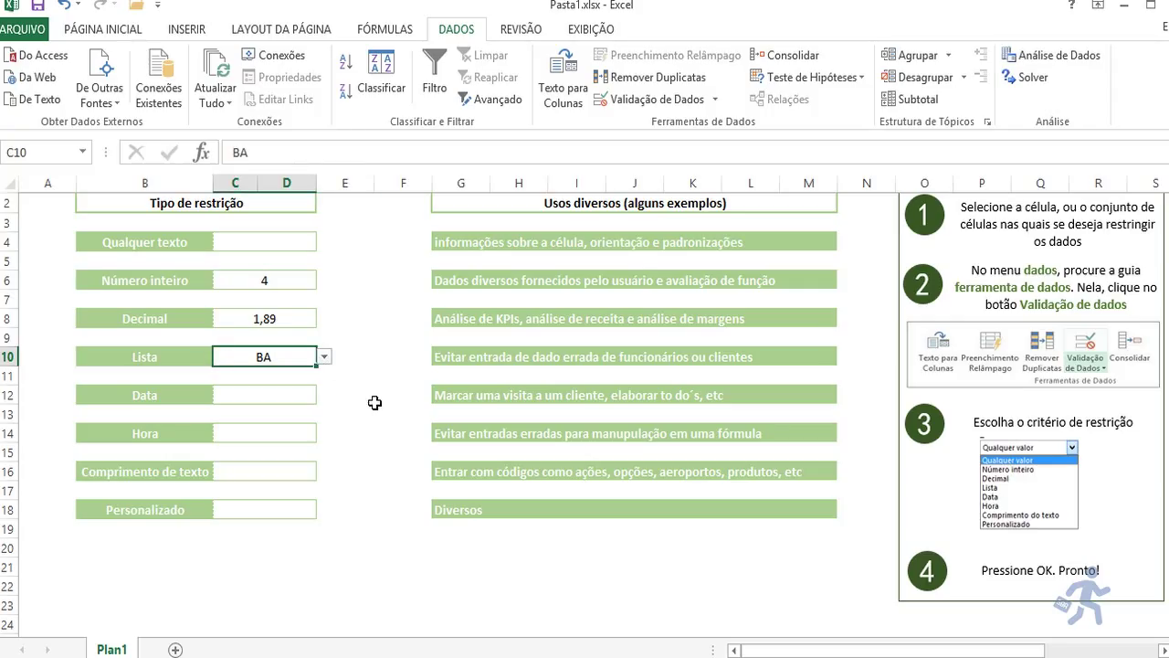
Step: Type SP into C10 and confirm the Erro alert rejects it, cancelling to keep BA
text(SP)
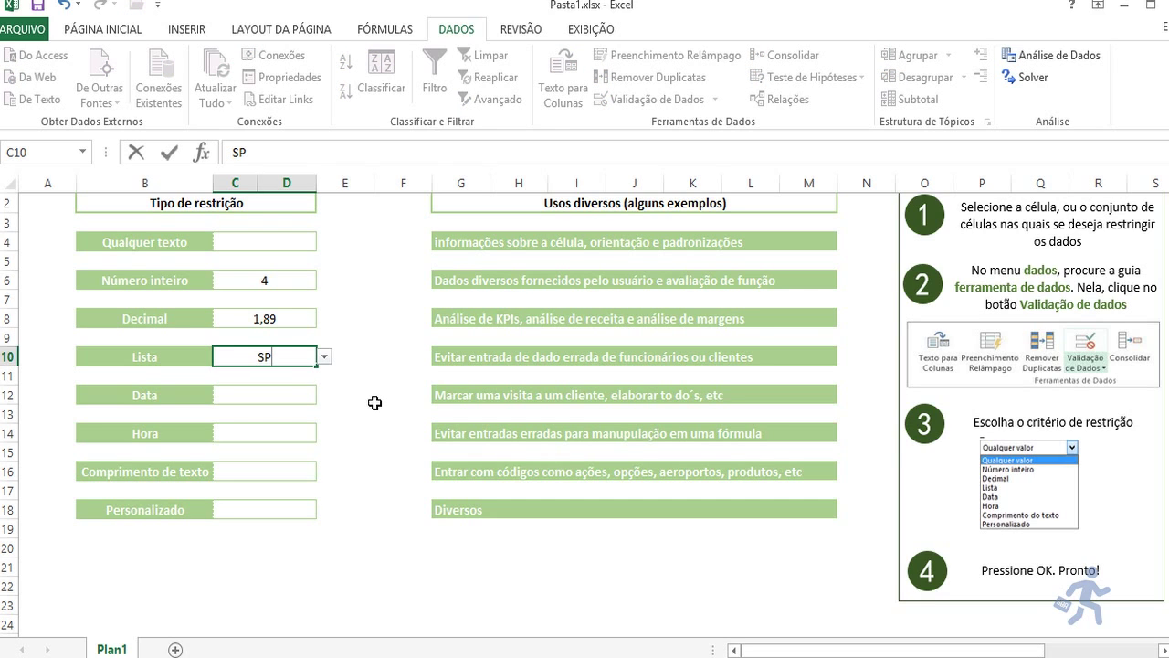
key(BackSpace)
key(BackSpace)
text(sp)
key(Return)
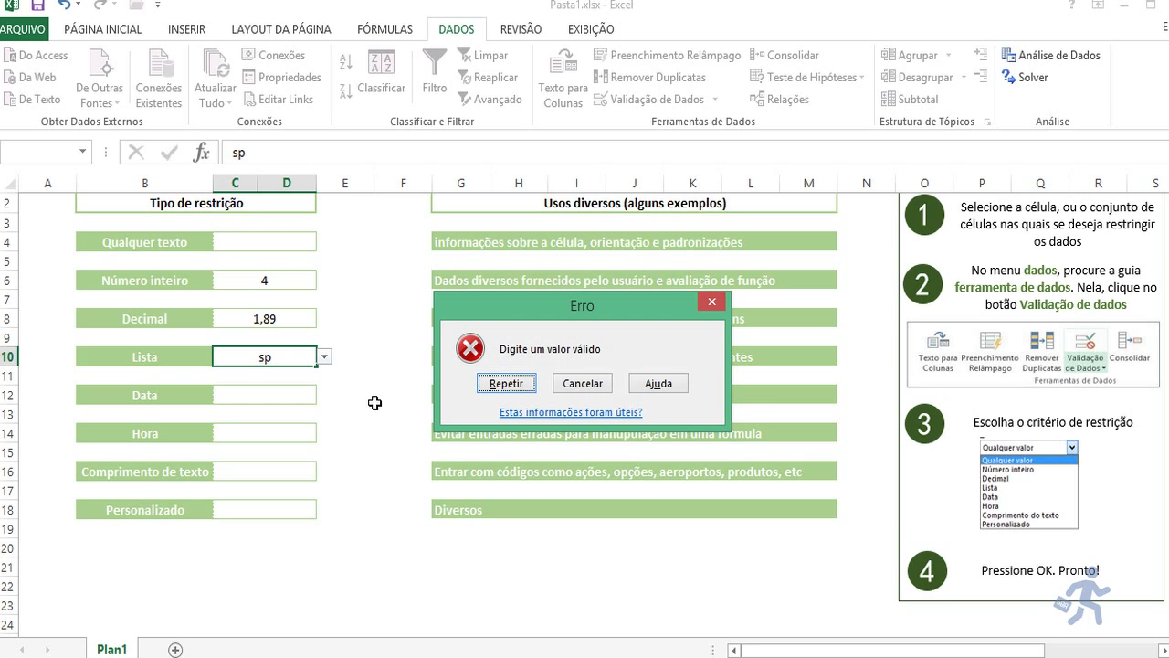
key(Escape)
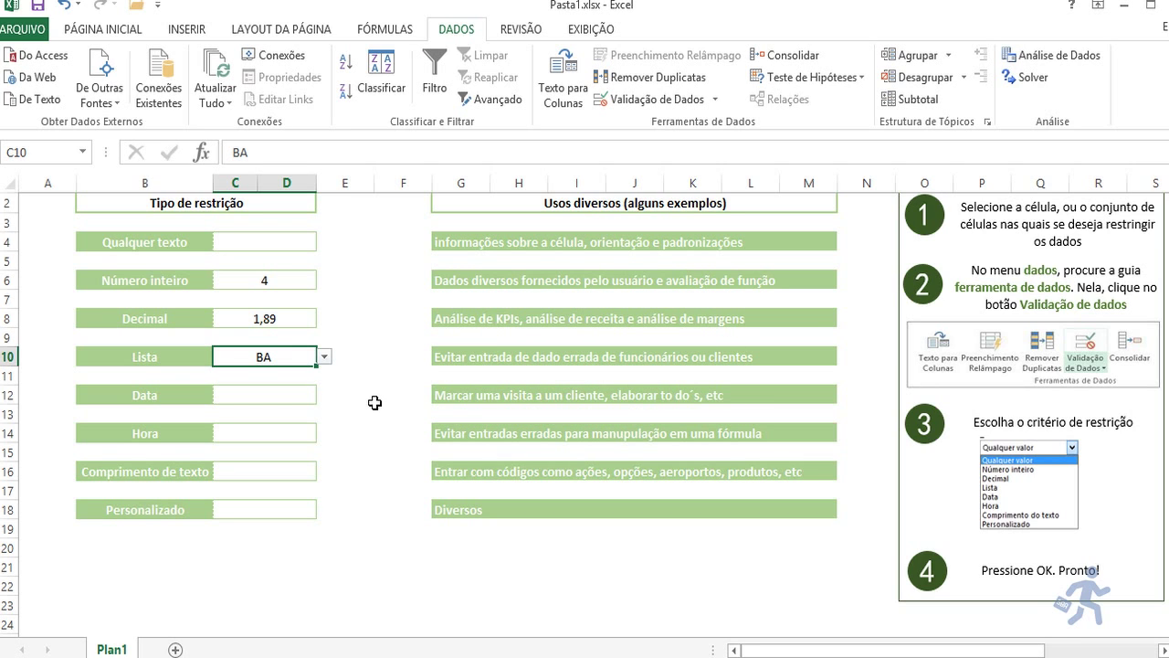
text(SP)
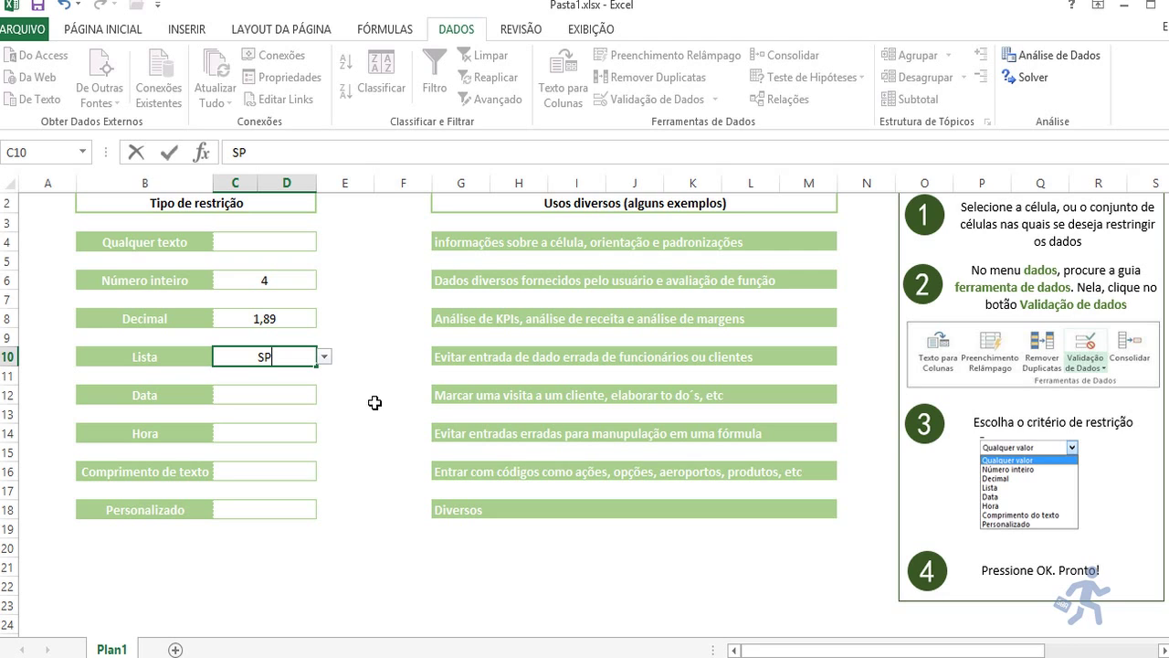
key(Return)
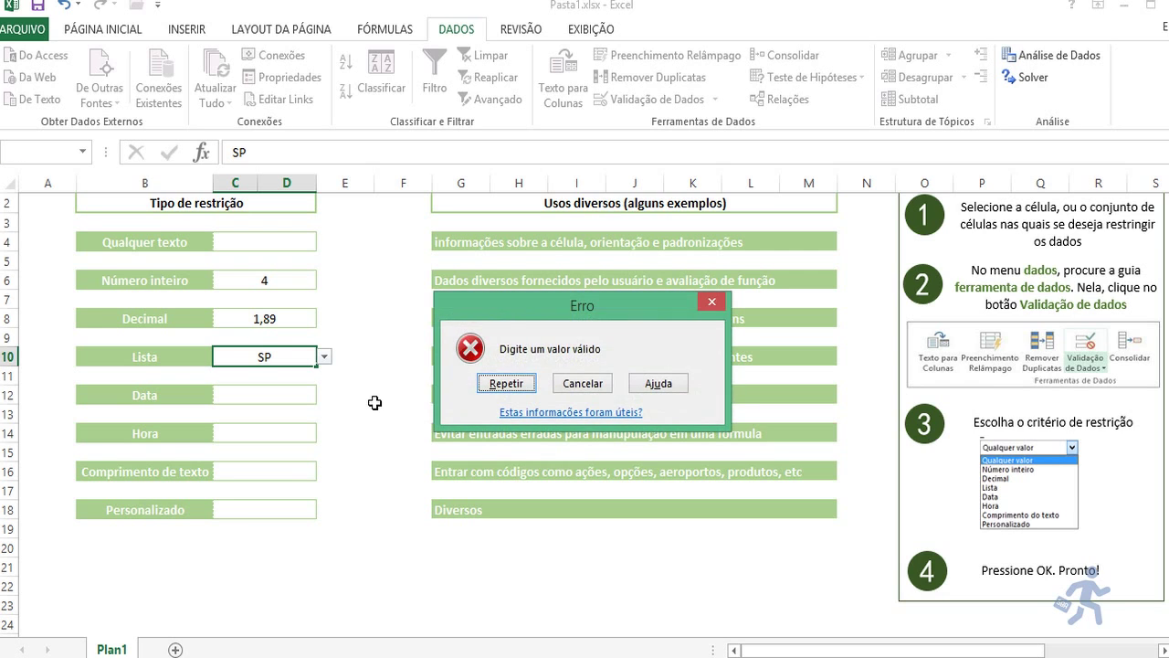
key(Escape)
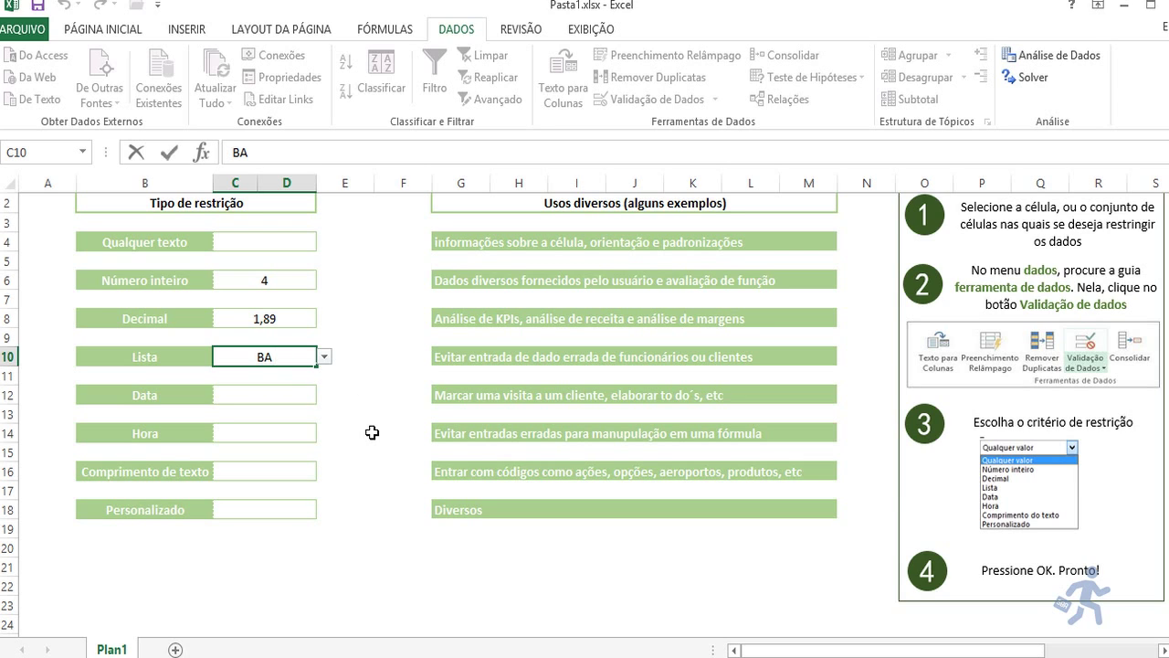
key(Escape)
key(Right)
key(Right)
key(Right)
key(Right)
key(Right)
key(Right)
key(Right)
key(Right)
key(Right)
key(Right)
key(Right)
key(Right)
key(Right)
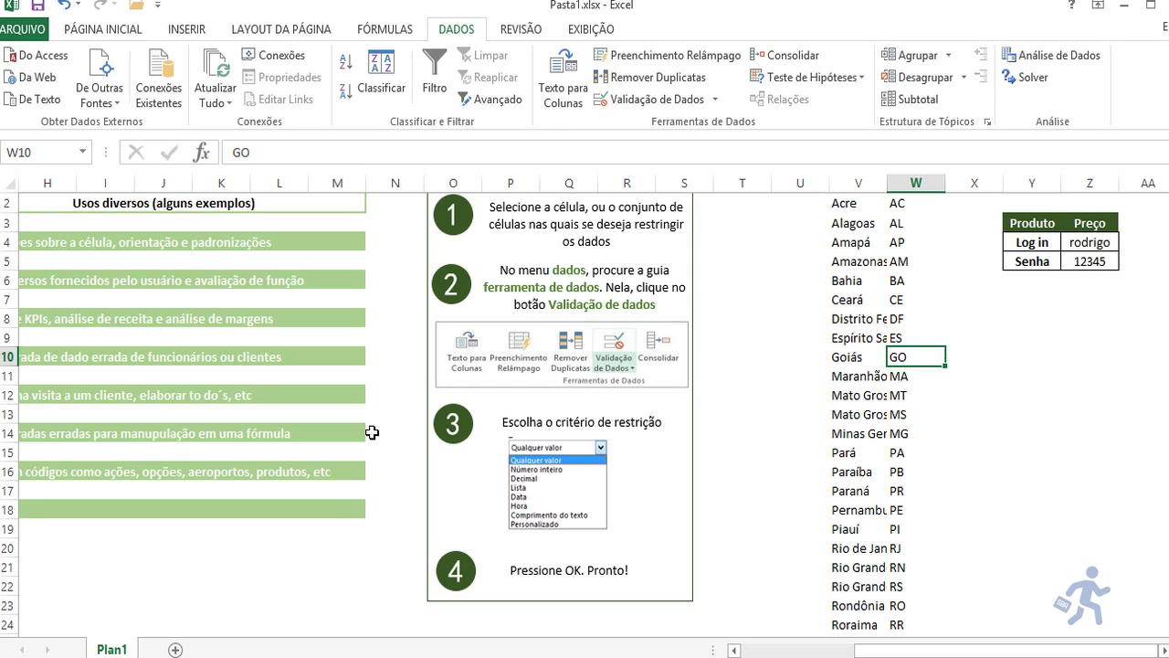
key(F2)
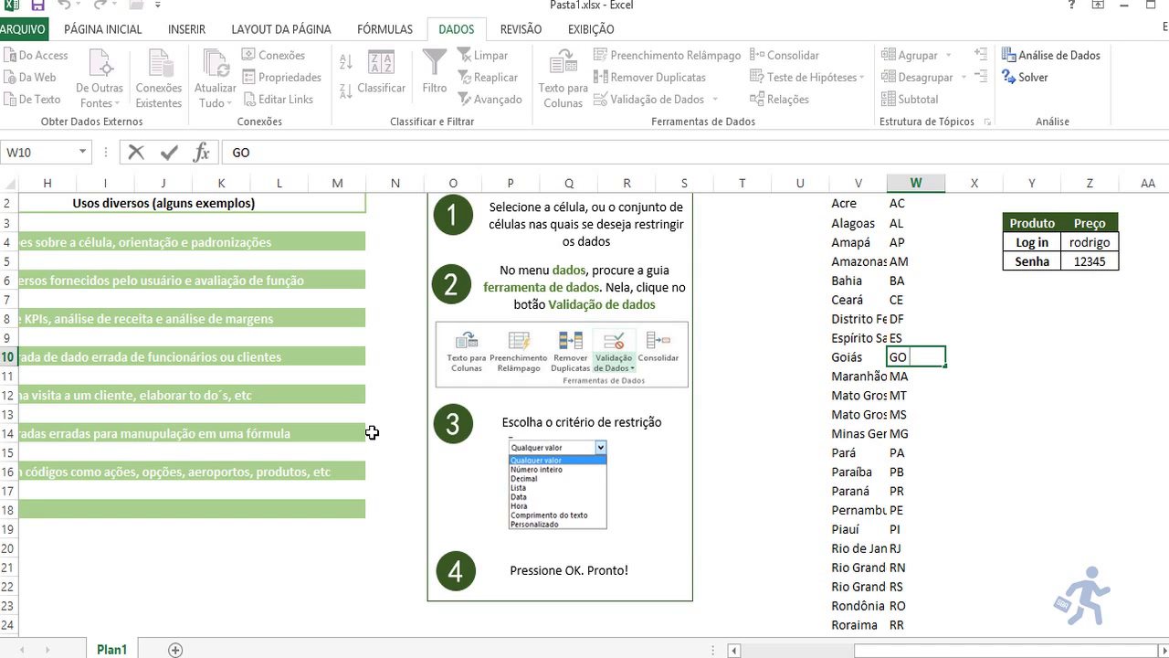
key(Escape)
key(Left)
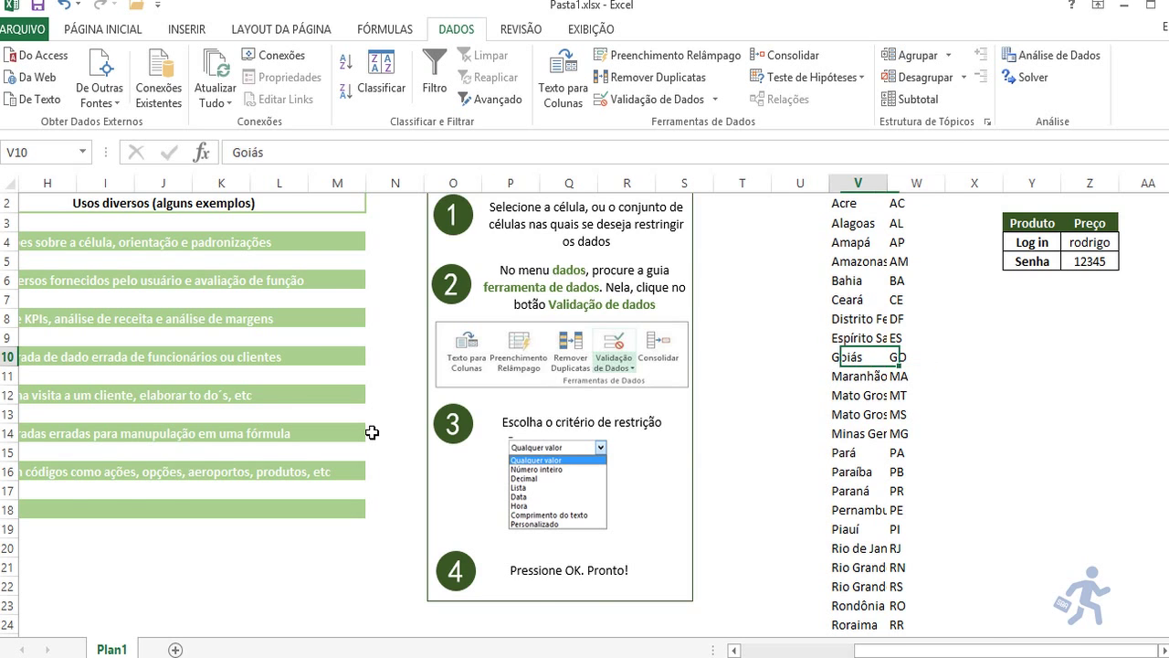
key(Left)
key(Left)
key(Home)
key(Right)
key(Right)
text(S)
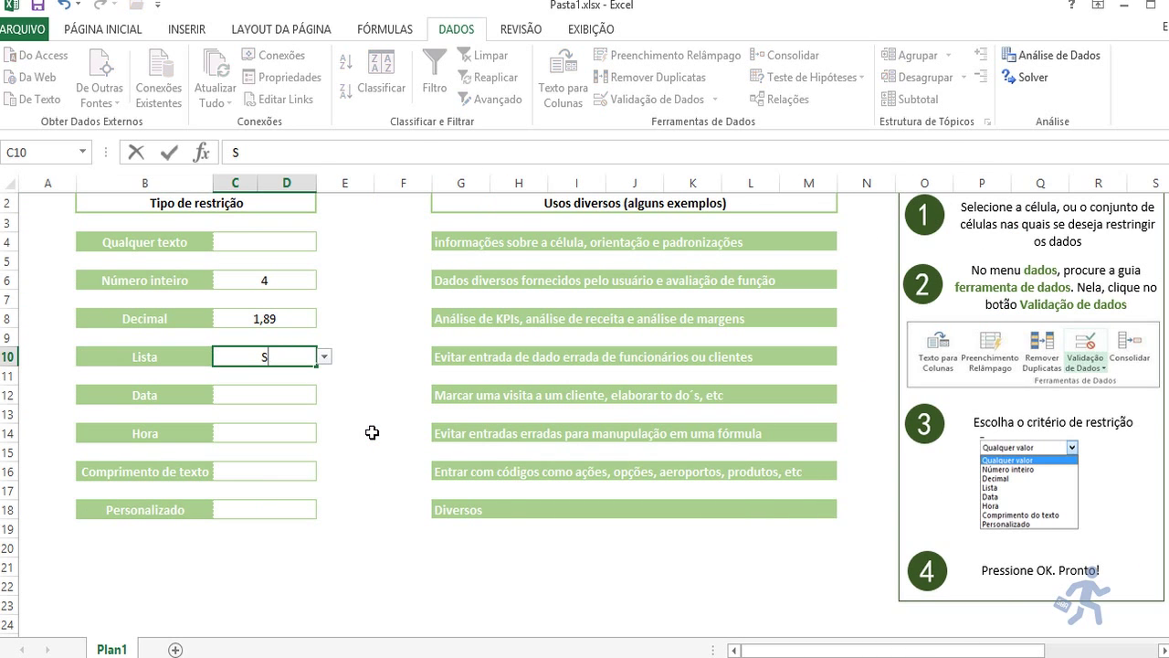
text(P)
key(Return)
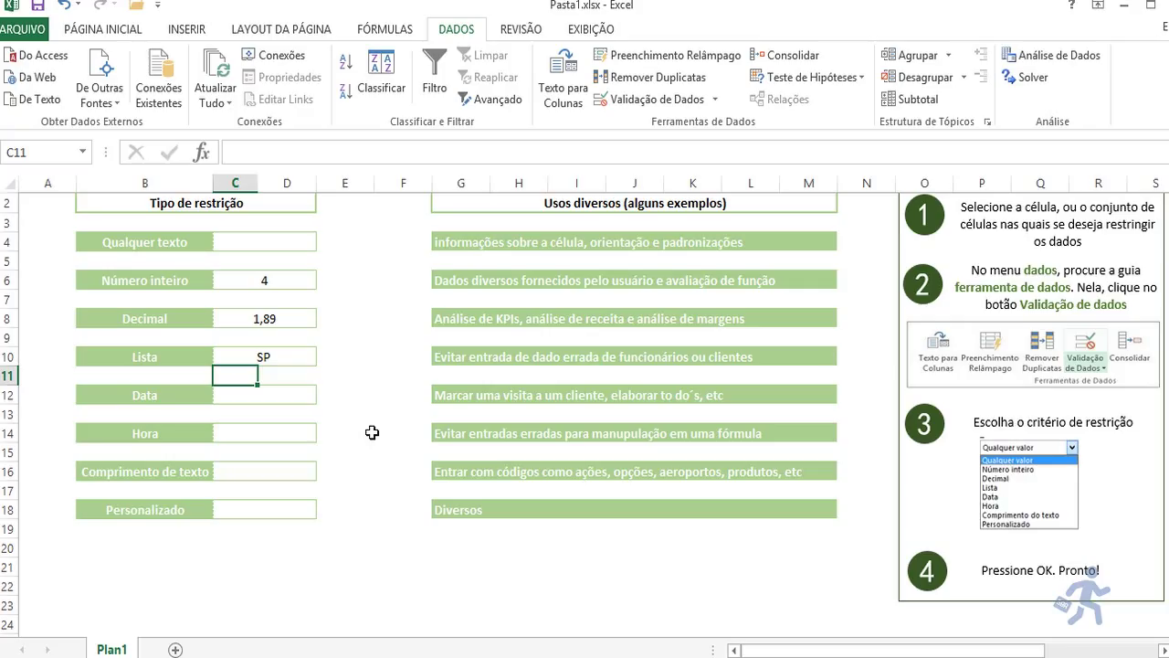
key(Up)
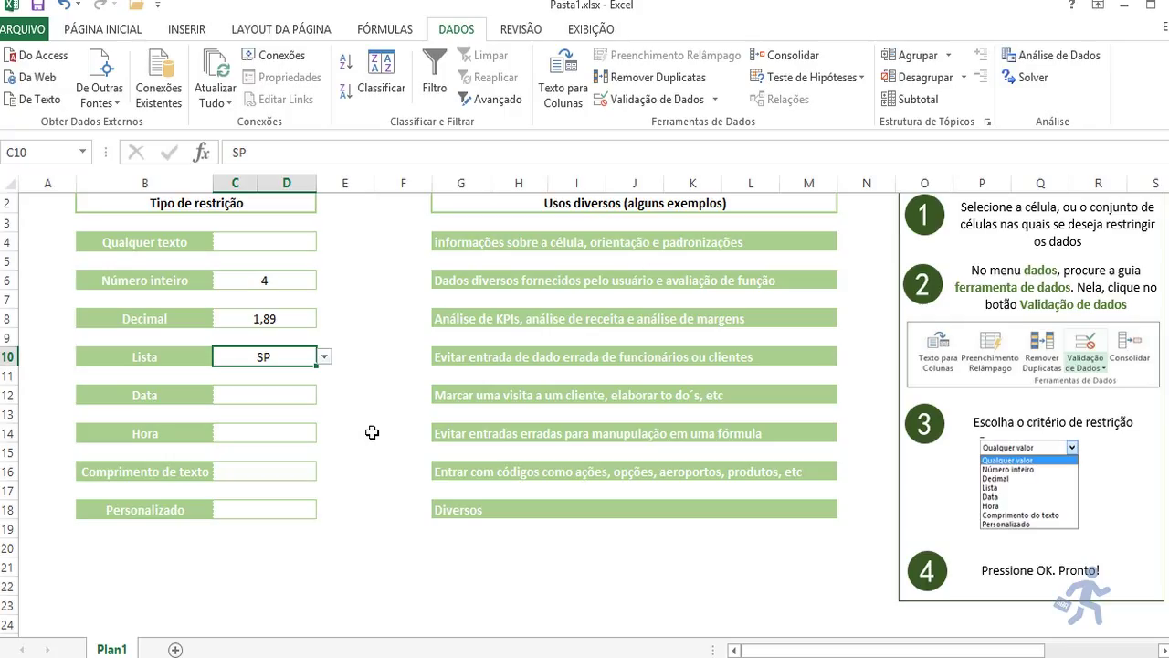
key(Down)
key(Down)
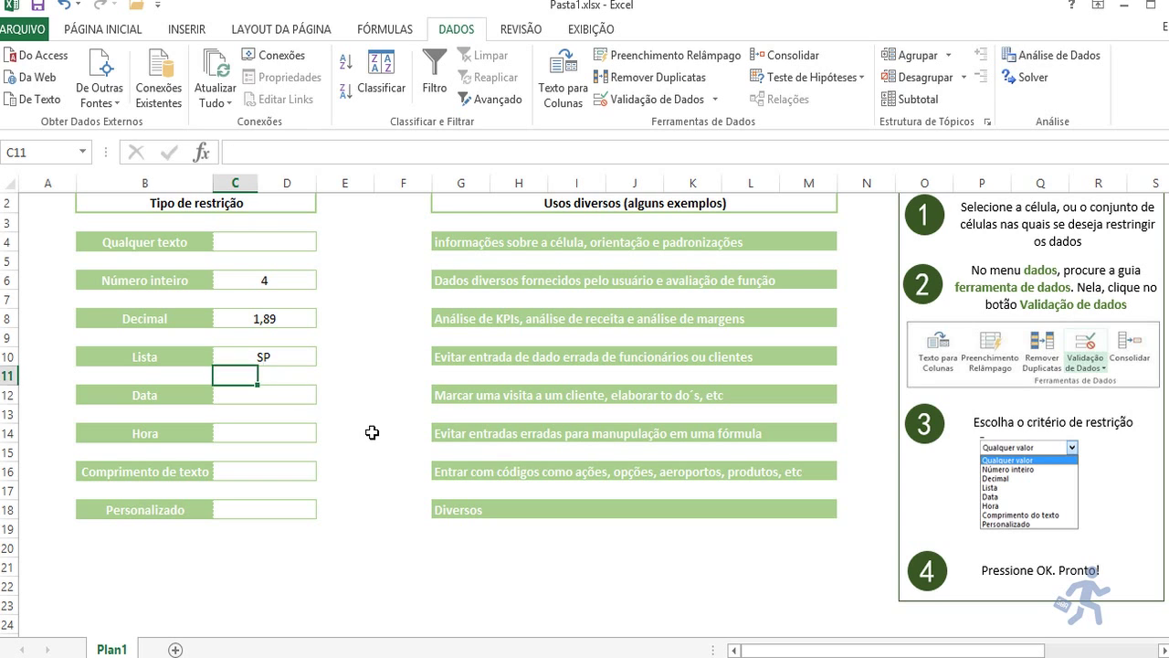
Step: Review the Data cell's validation rule (Data, greater than =HOJE()) and keep it unchanged
click(622, 99)
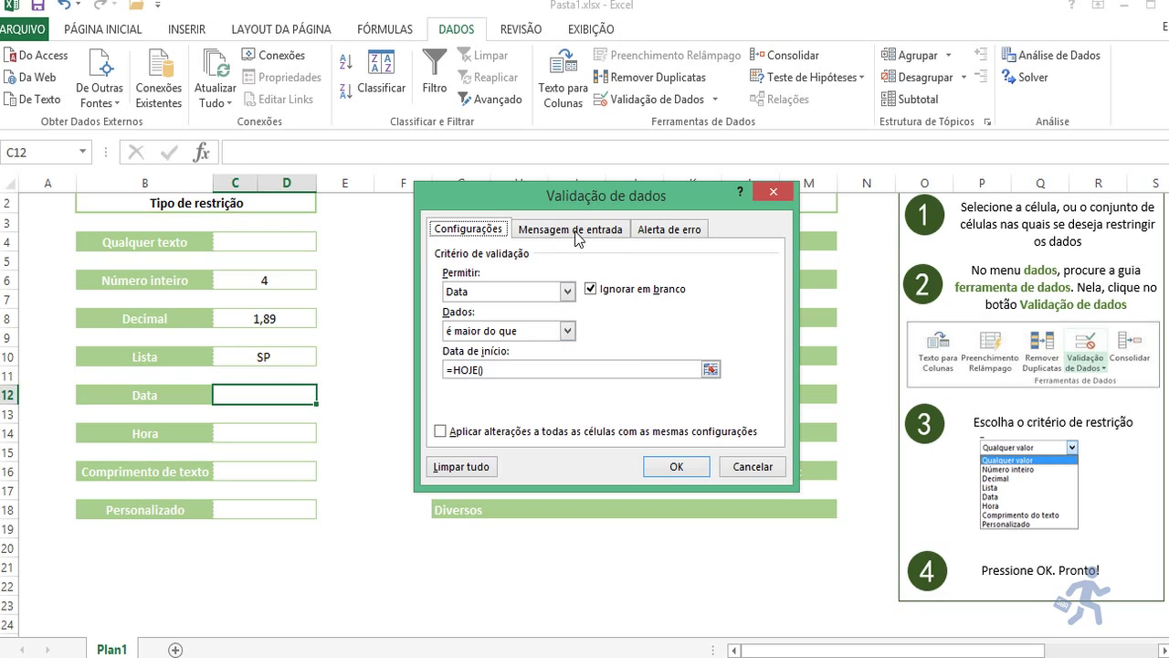
click(581, 239)
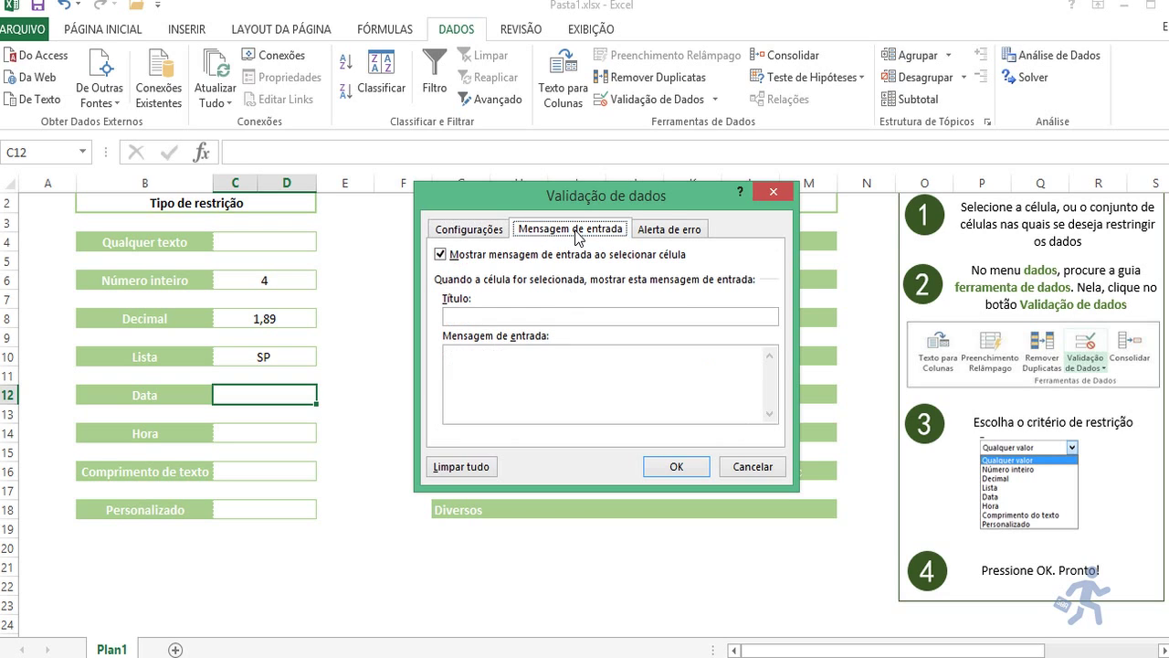
click(470, 239)
click(566, 290)
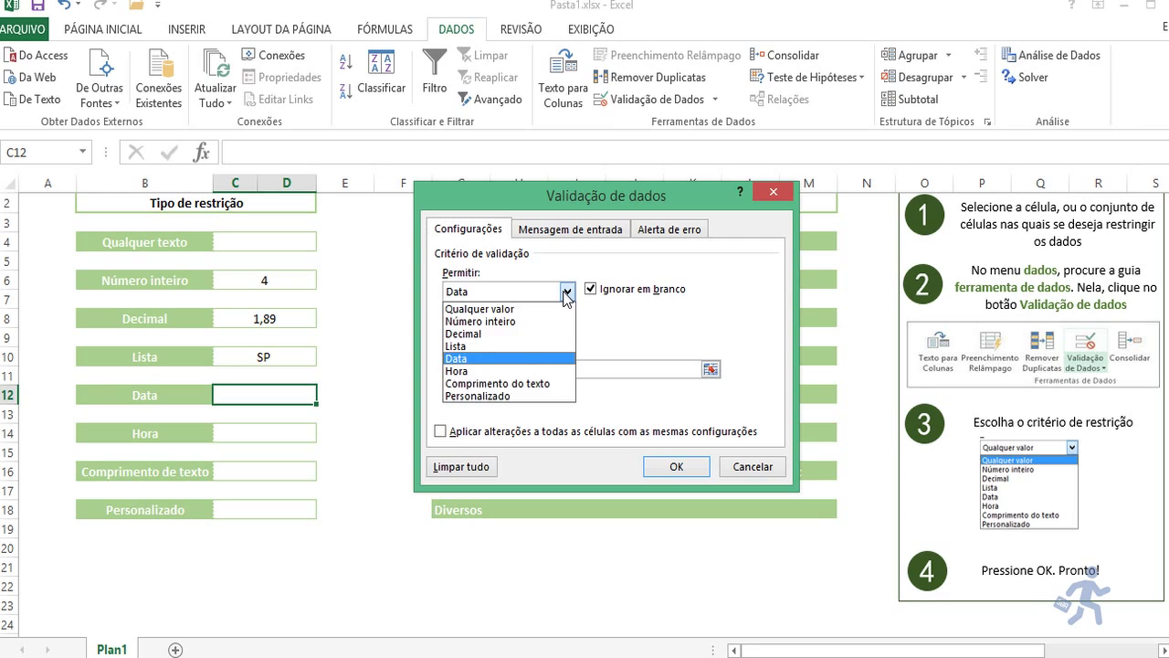
click(566, 292)
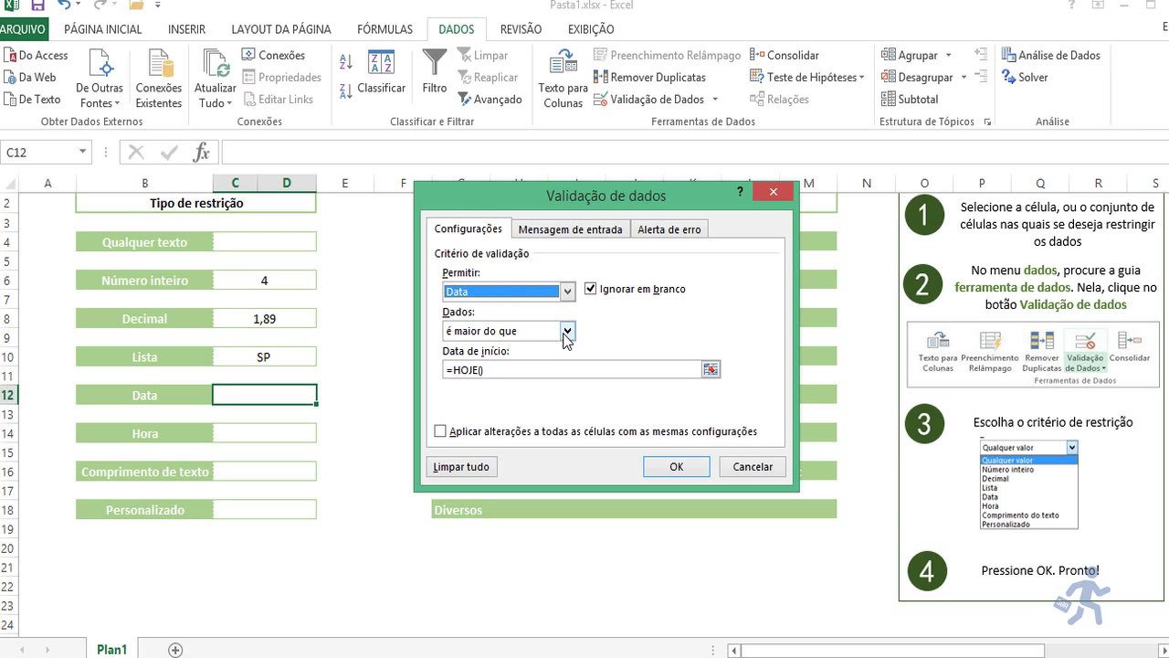
click(544, 369)
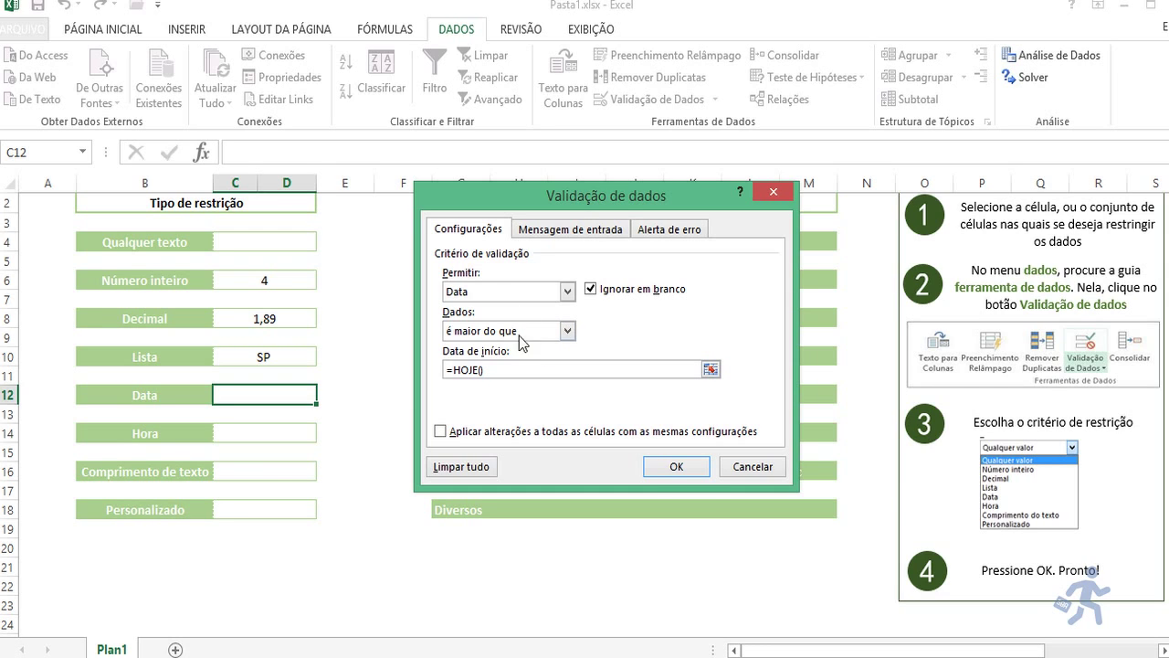
click(696, 478)
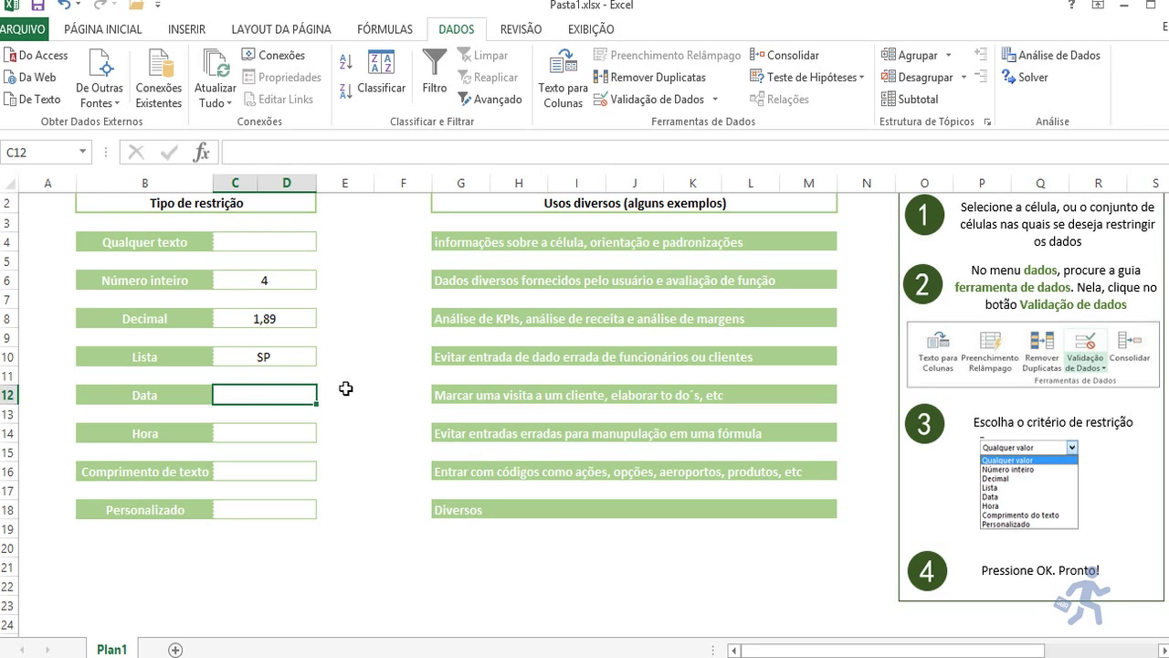
Step: Enter 4/8/2015 in C12, then check that 03/08/2015 is rejected, keeping 04/08/2015
text(4/8/2015)
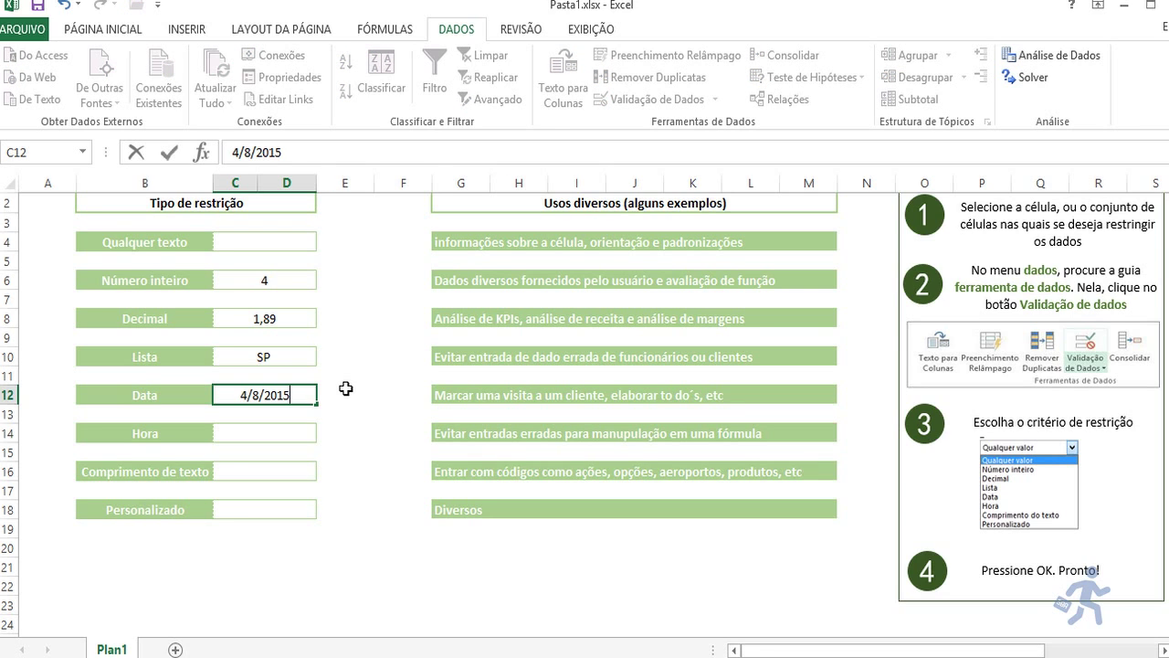
key(Return)
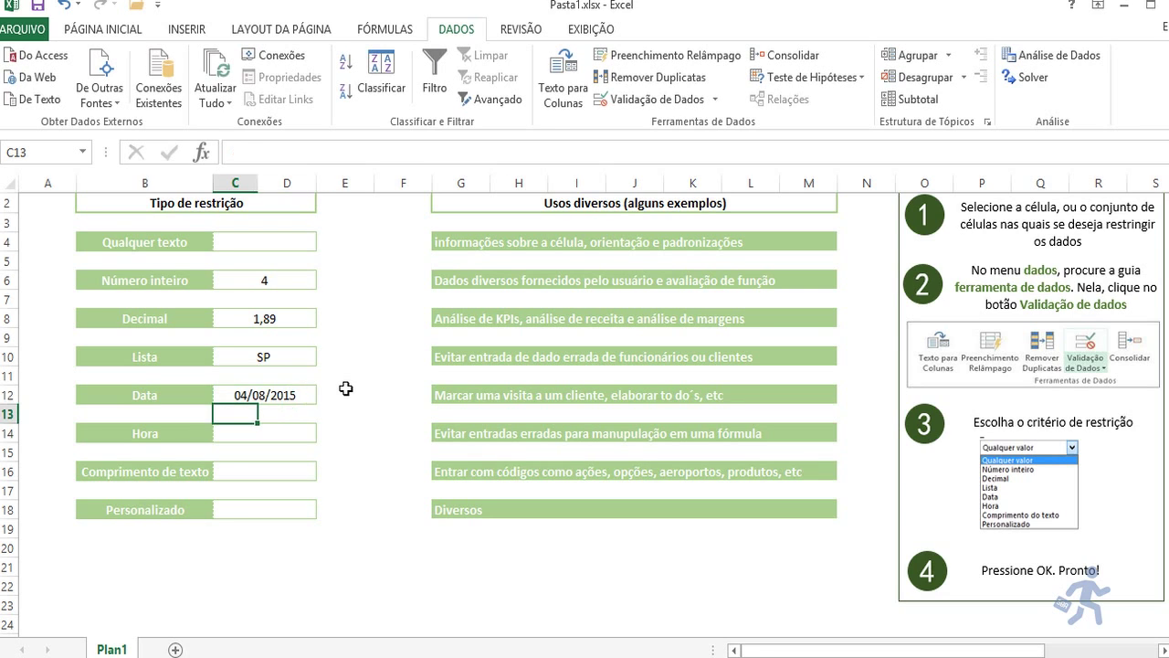
key(Up)
key(F2)
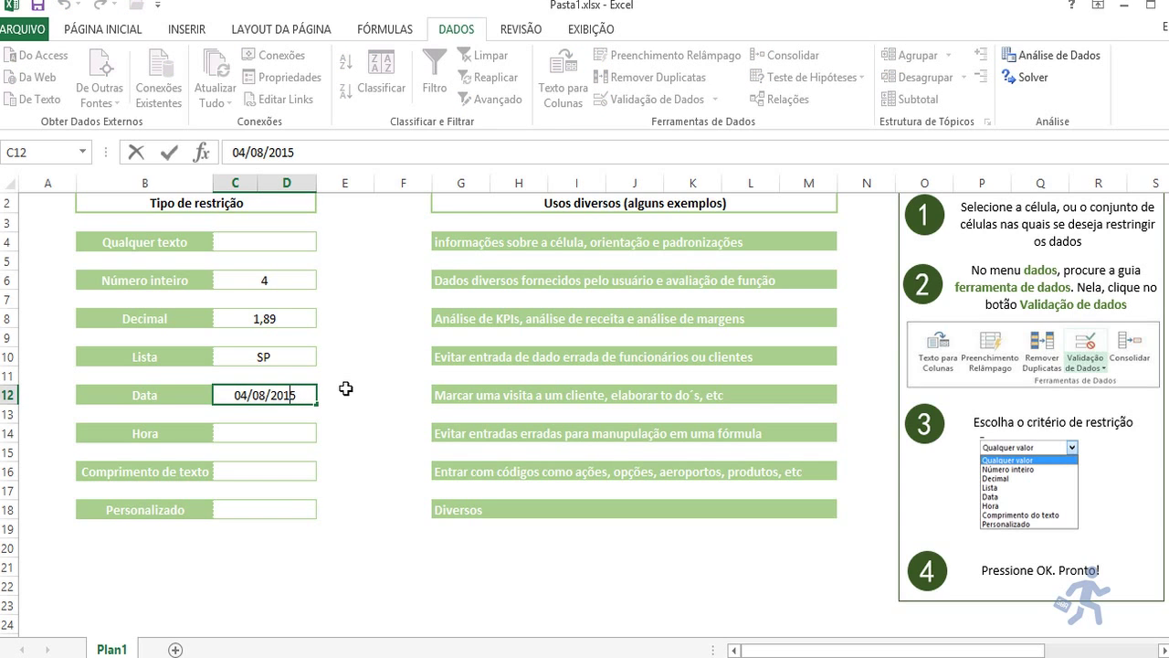
key(Left)
key(Left)
key(Left)
key(Left)
key(Left)
key(Left)
key(Left)
key(BackSpace)
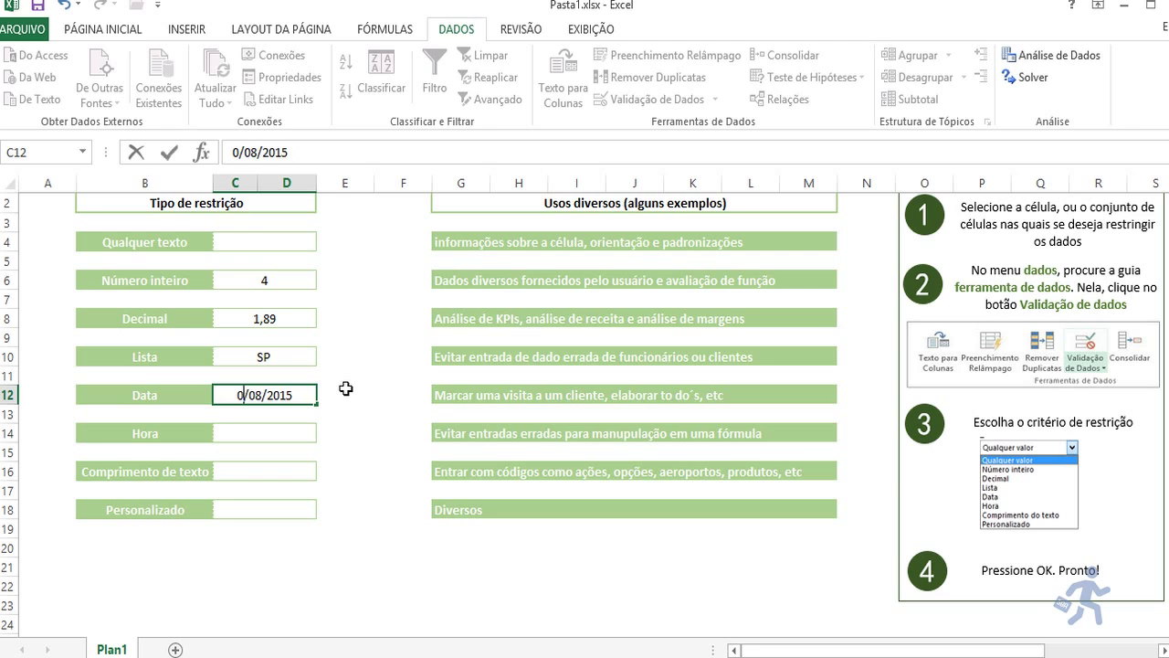
text(3)
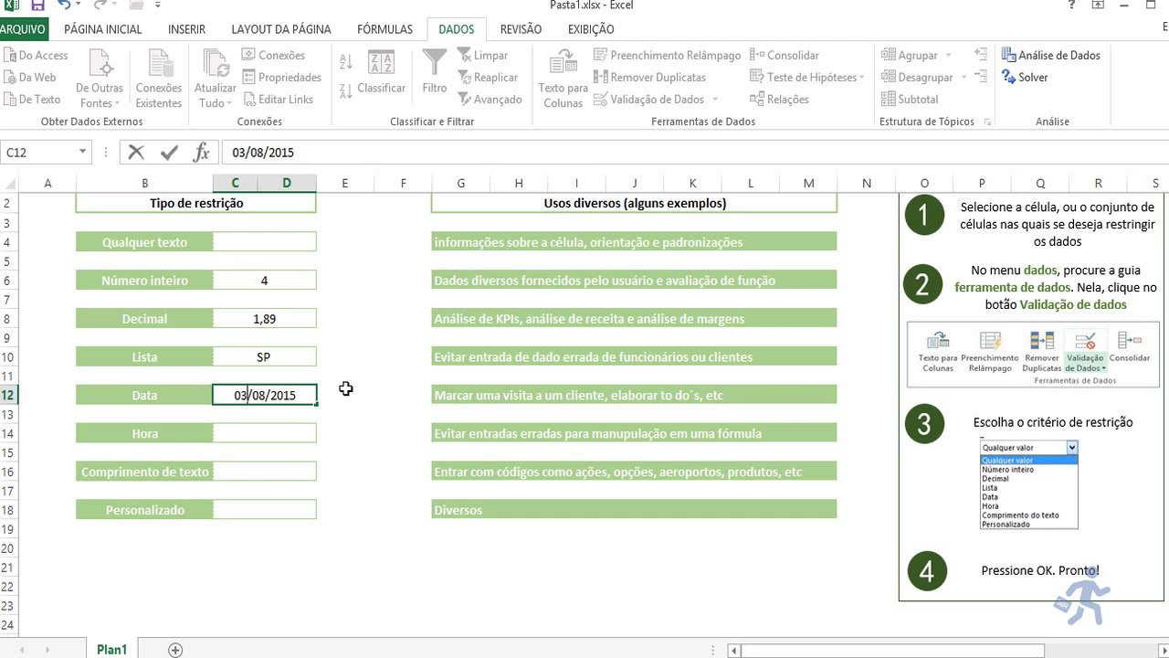
key(Return)
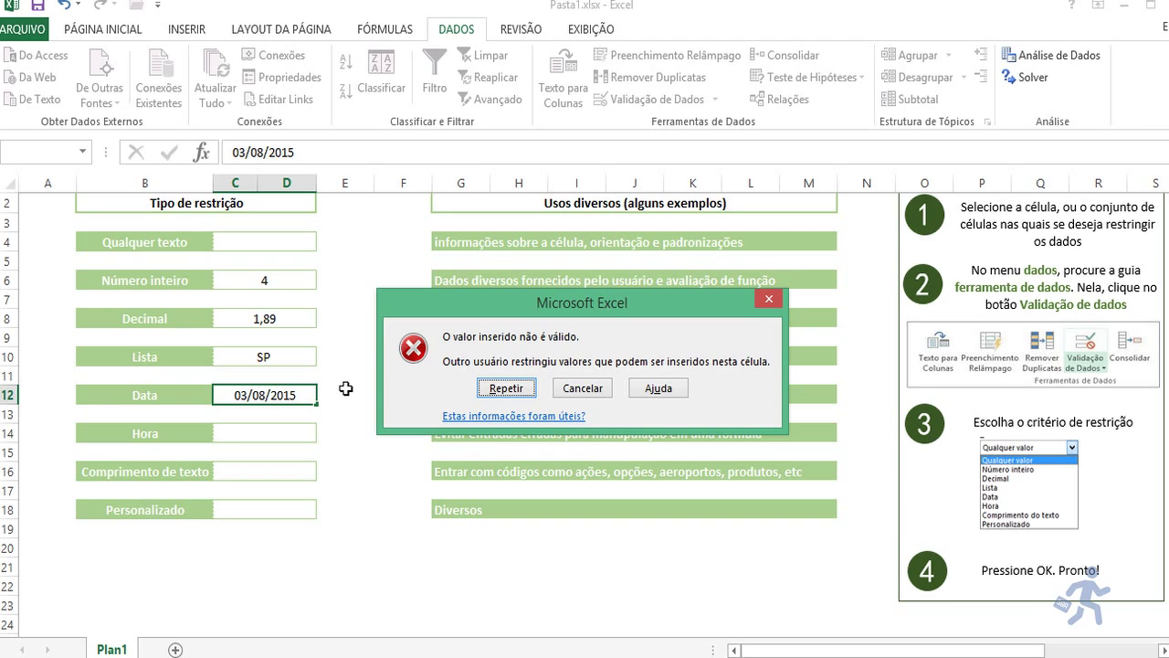
key(Escape)
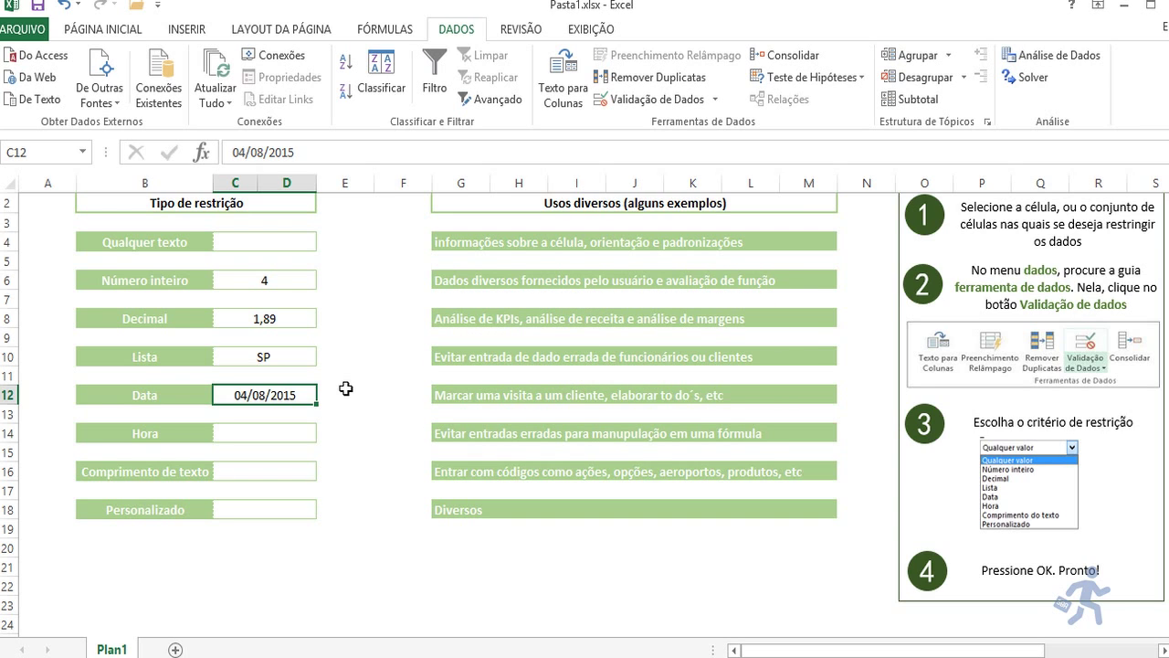
key(Down)
key(Down)
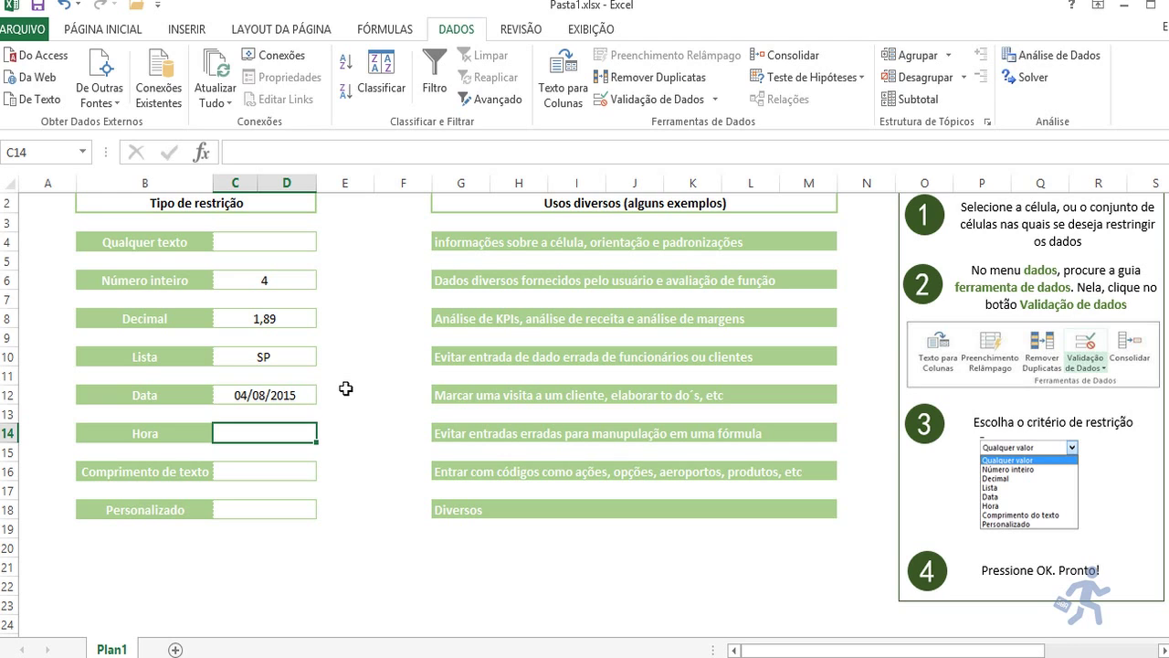
click(613, 96)
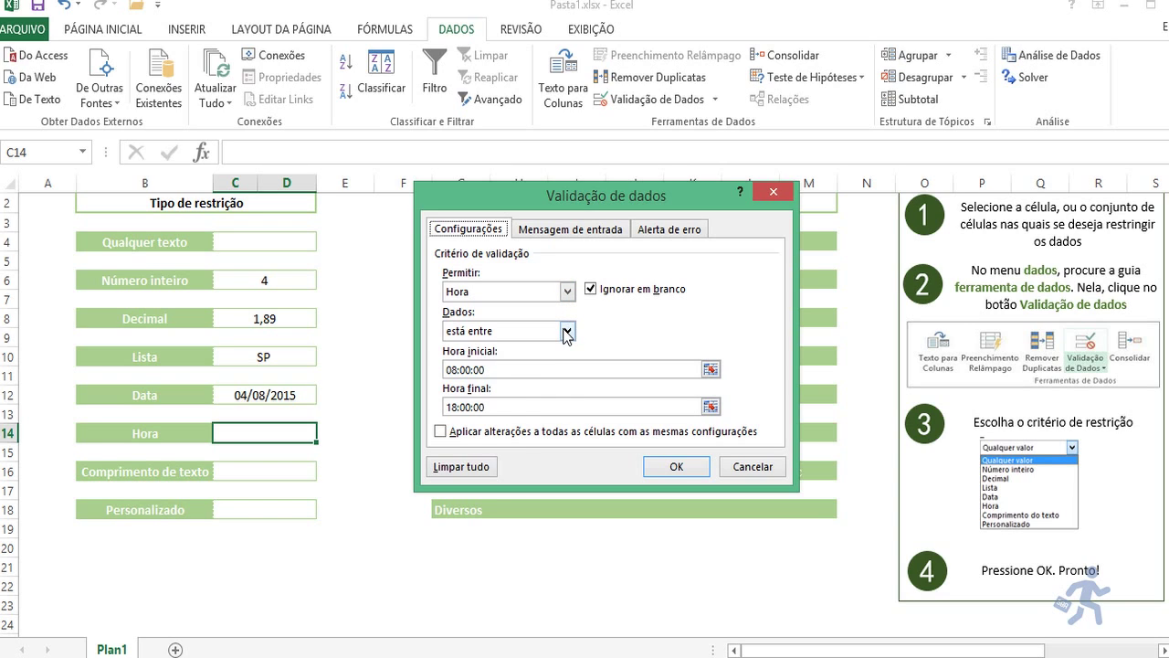
click(566, 334)
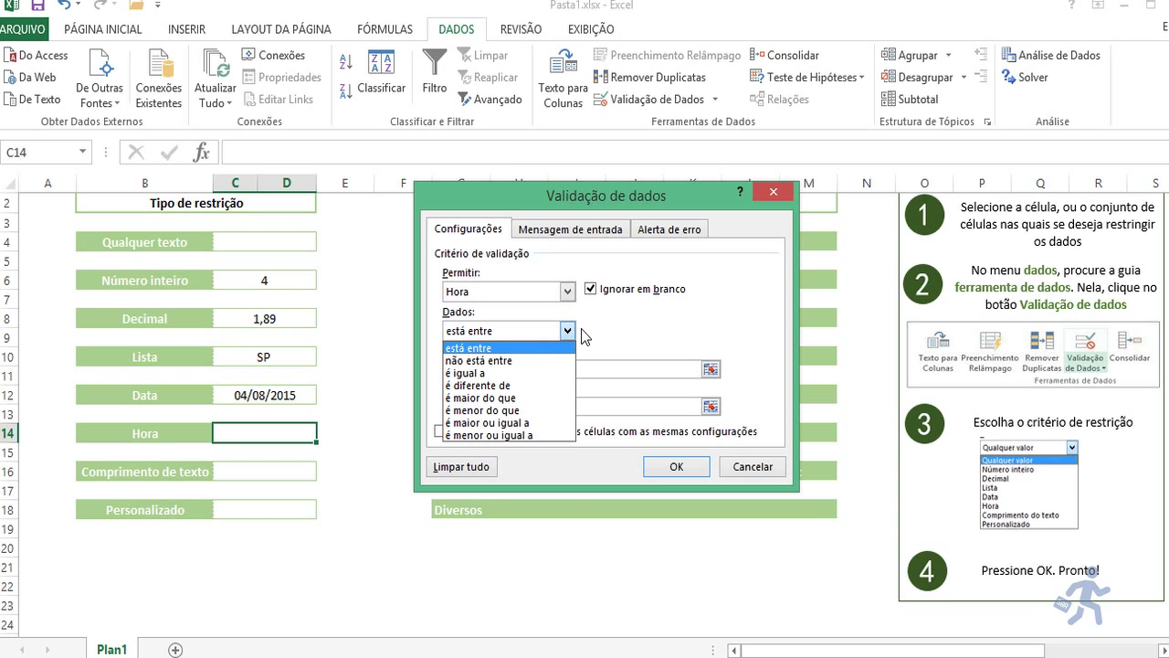
click(583, 334)
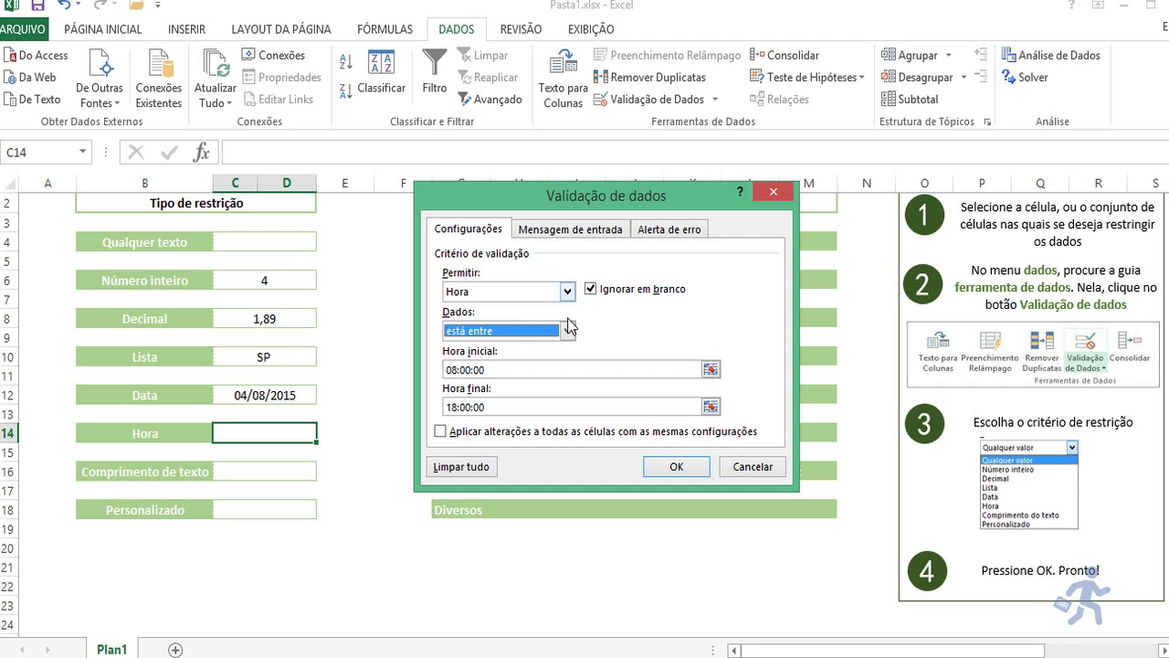
click(675, 468)
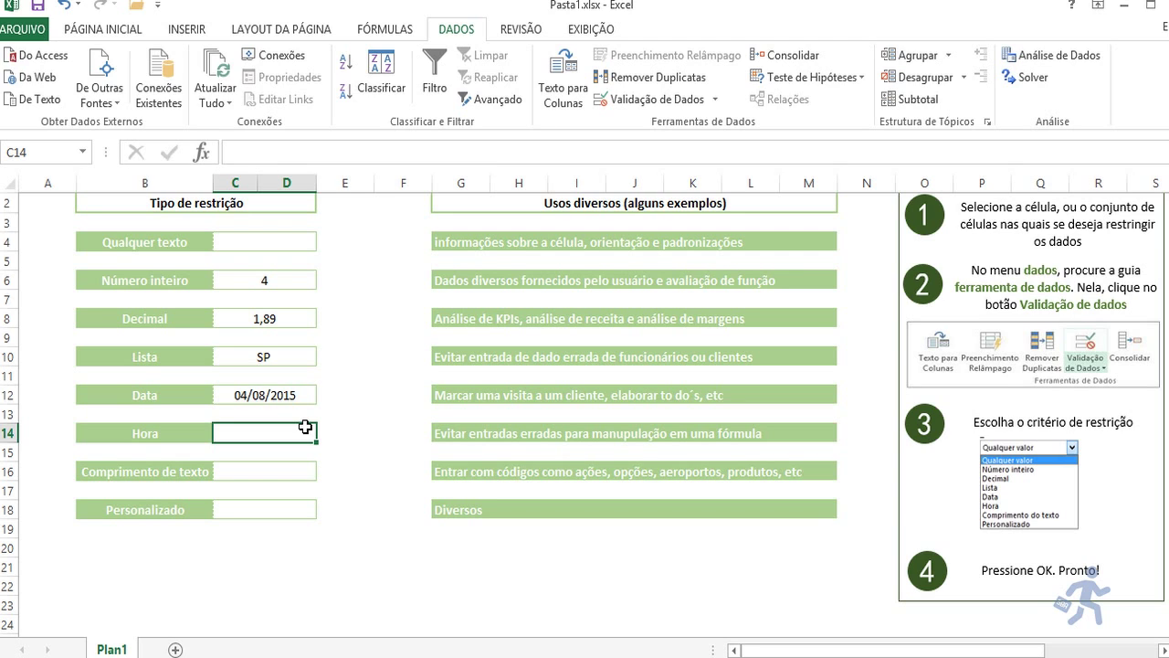
Step: Enter 8 (08:00) in C14, then check that 7:59 is refused, keeping 08:00
text(8:00)
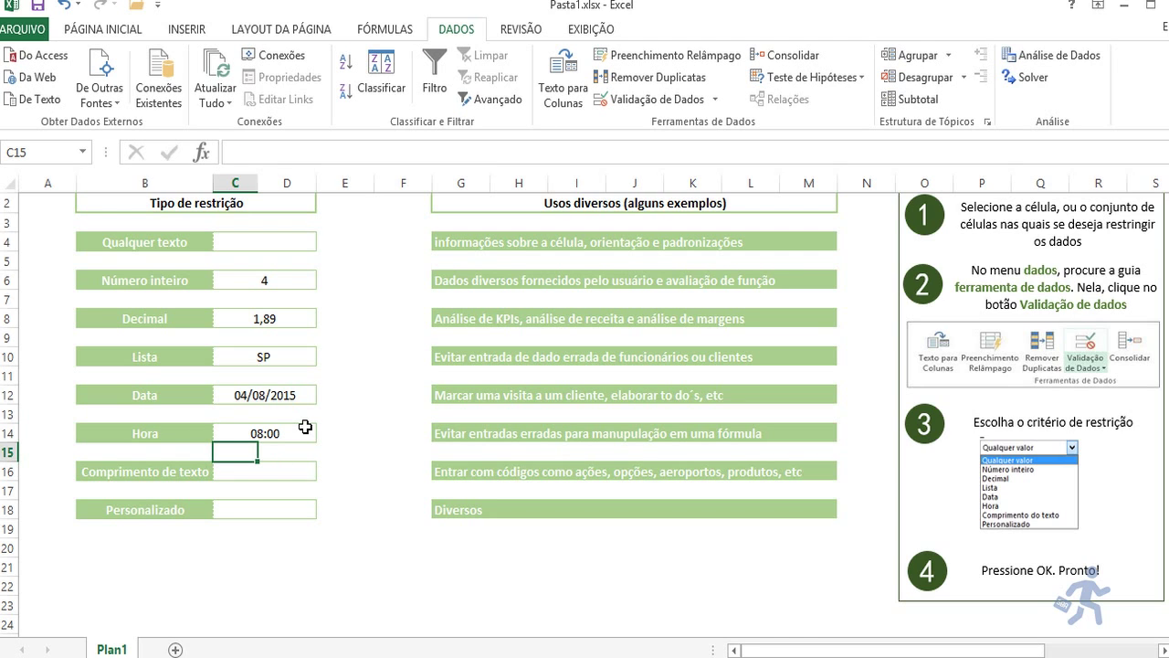
click(306, 427)
text(7)
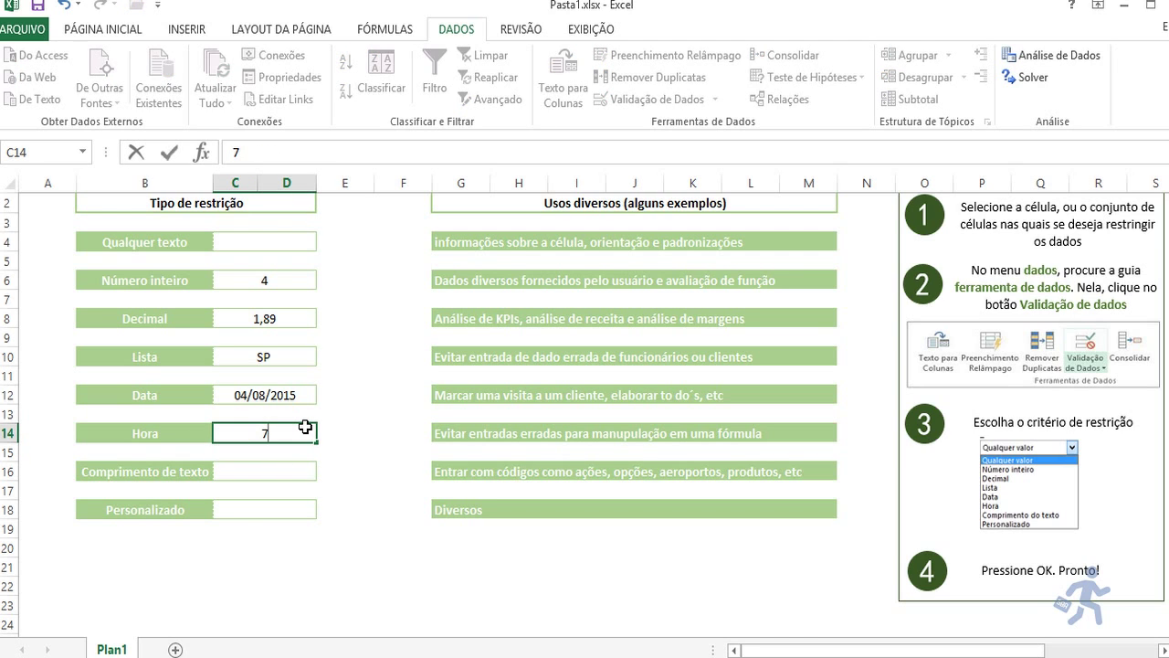
text(:59)
key(Return)
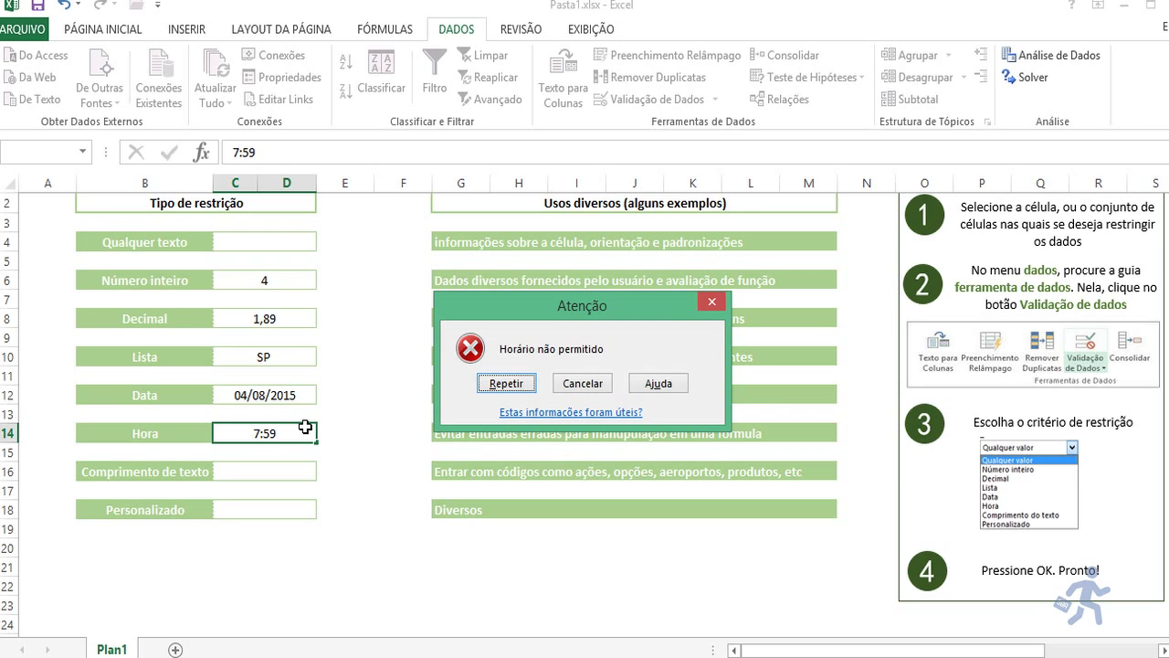
key(Escape)
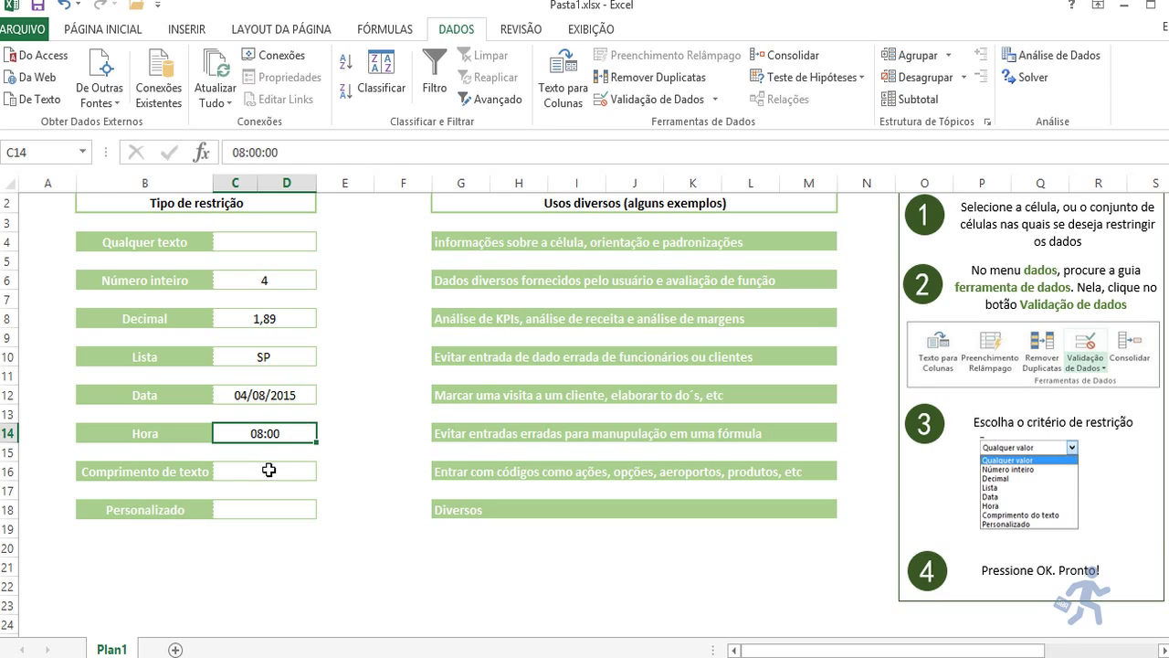
click(269, 475)
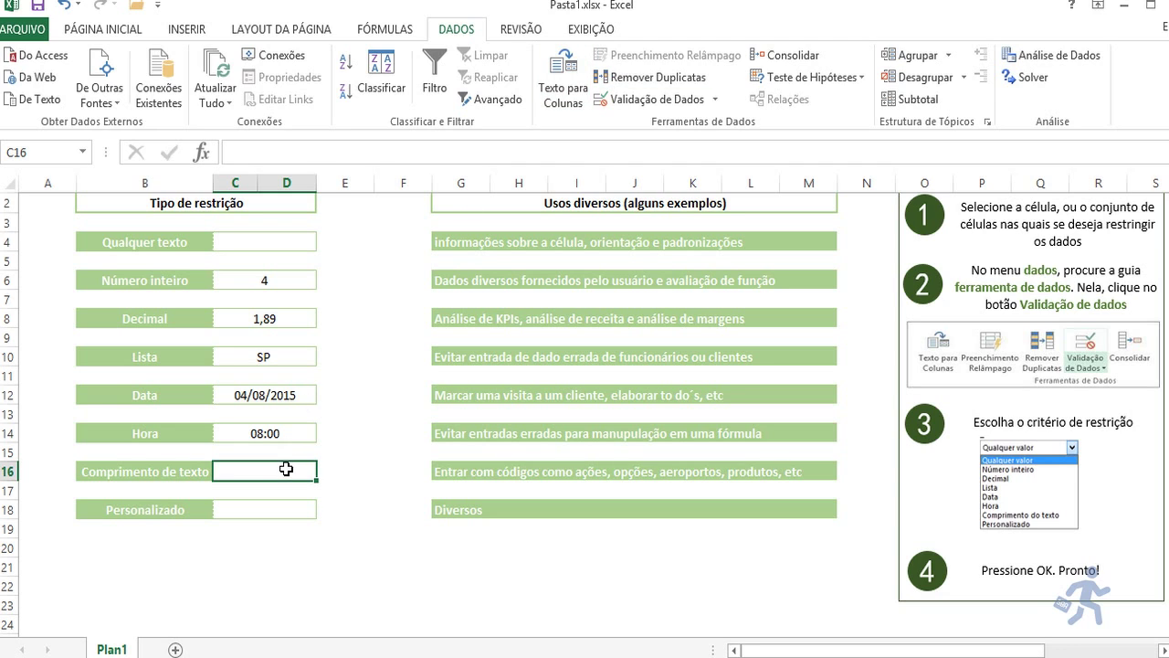
Step: Keep C16's Comprimento do texto rule and its Parar alert titled Atenção, and apply it
click(680, 99)
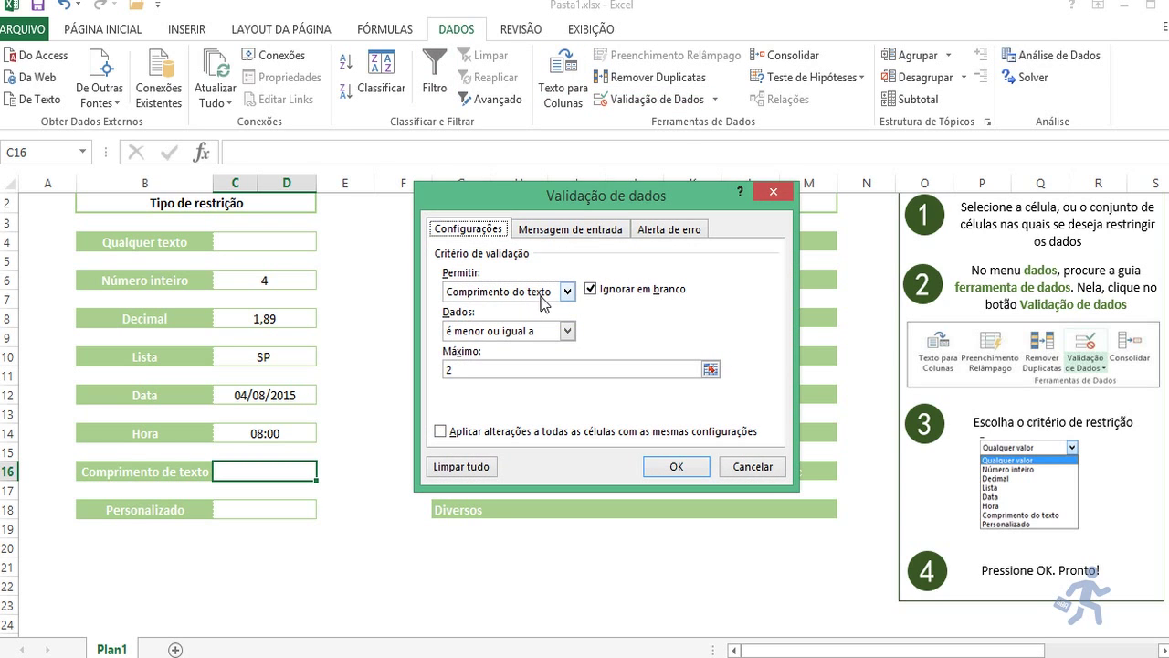
click(542, 295)
click(542, 296)
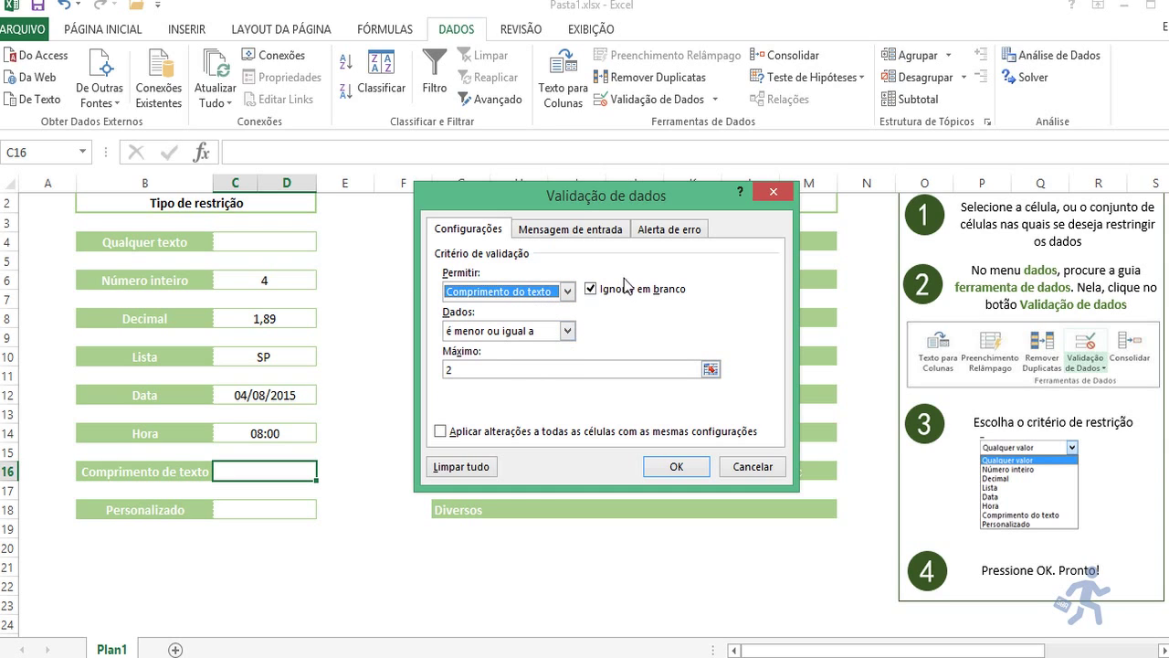
click(670, 229)
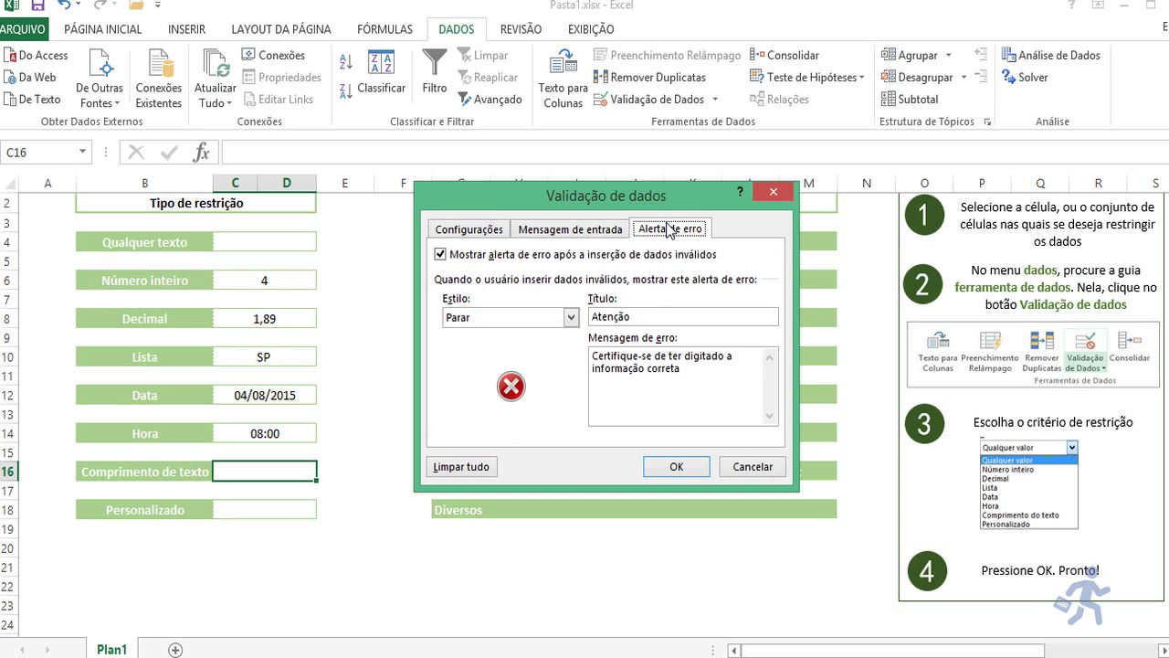
click(670, 468)
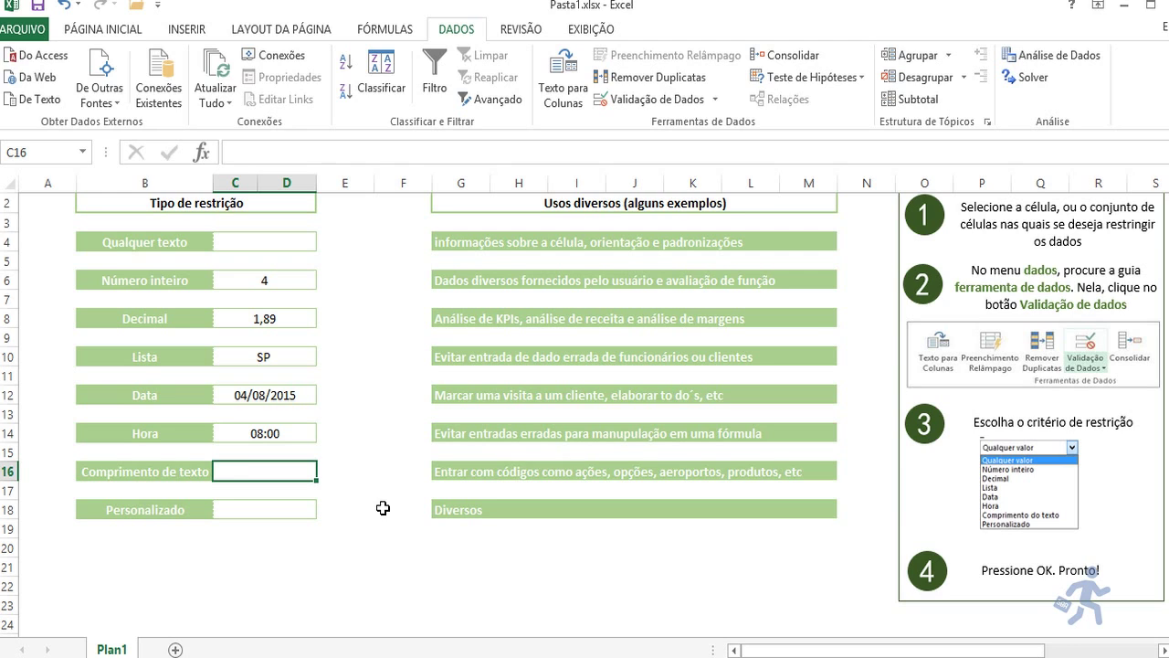
Step: Enter SPP in C16, retry after the Atenção alert, and enter SP instead
text(SPP)
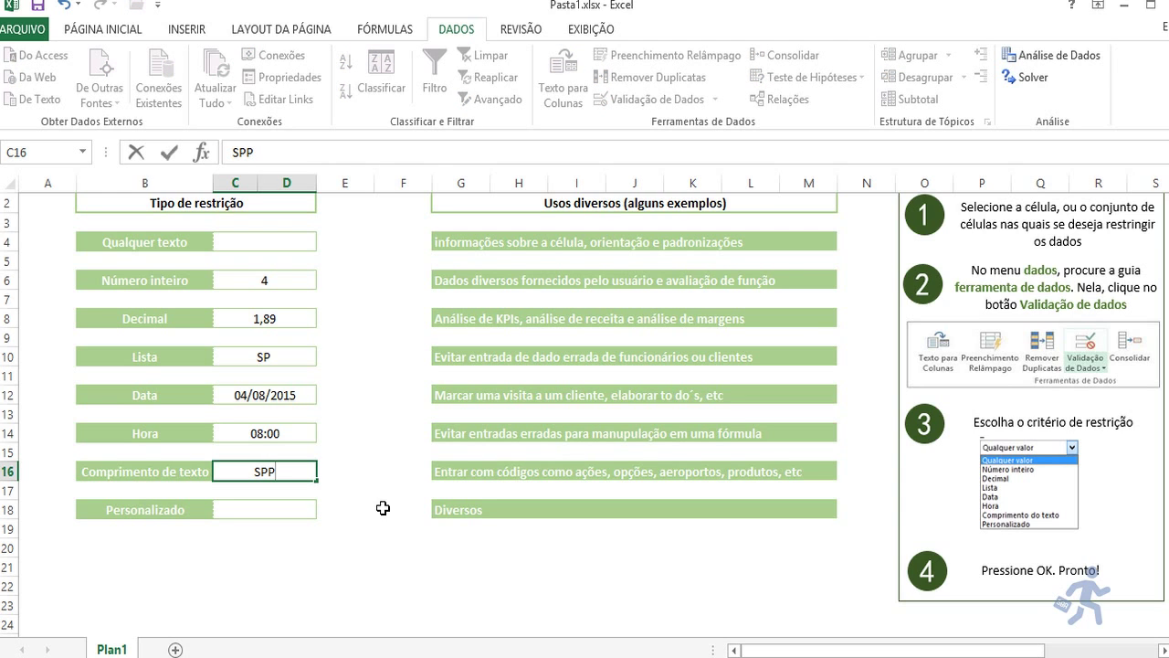
key(Return)
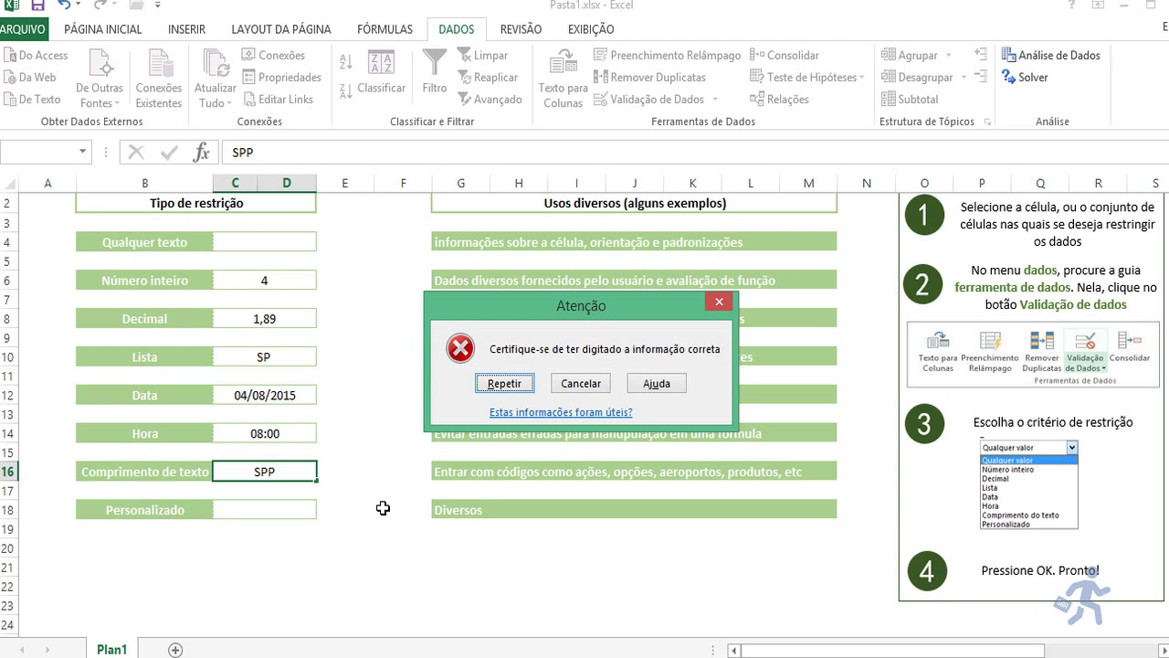
key(Return)
text(SP)
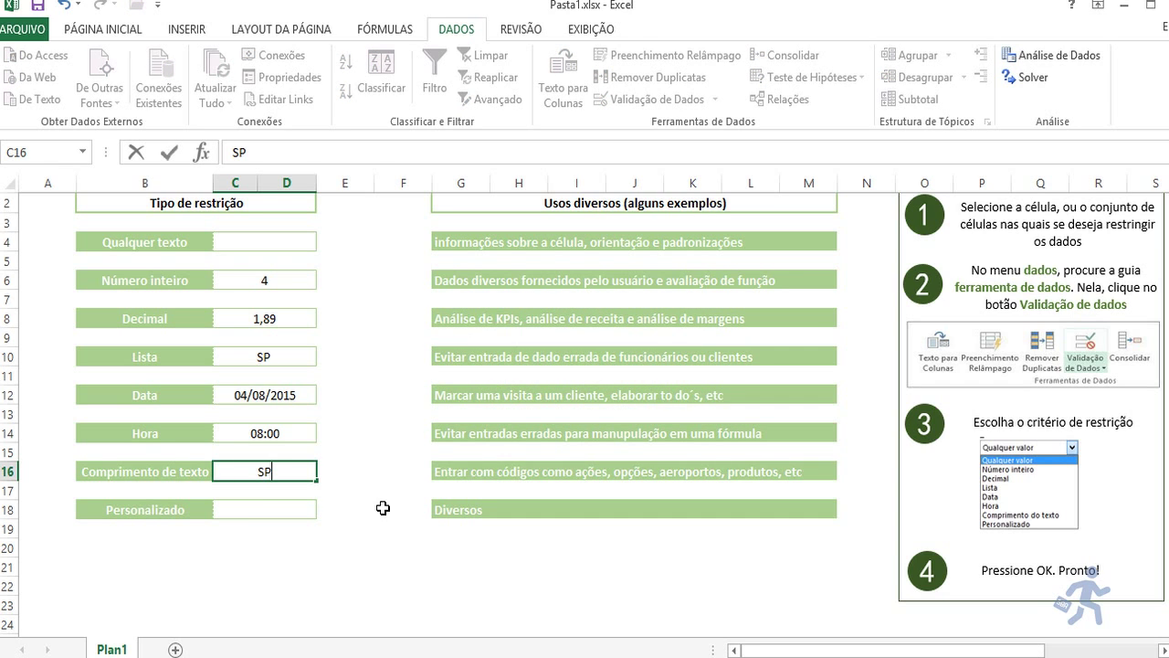
key(Return)
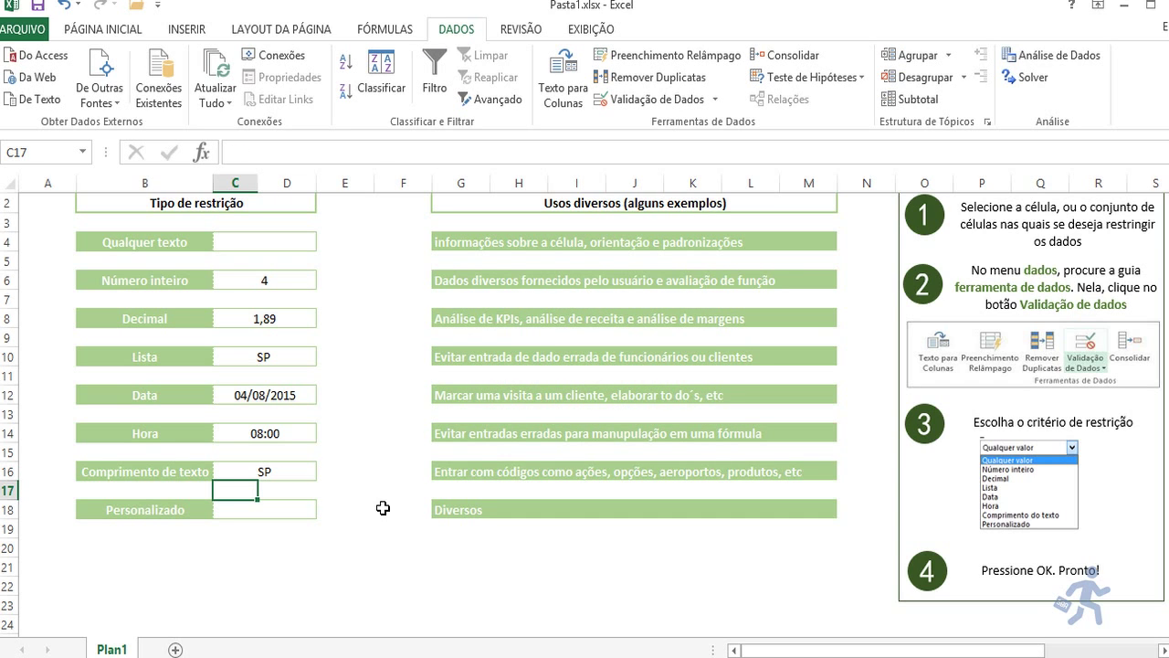
key(Down)
click(303, 474)
key(Down)
key(Down)
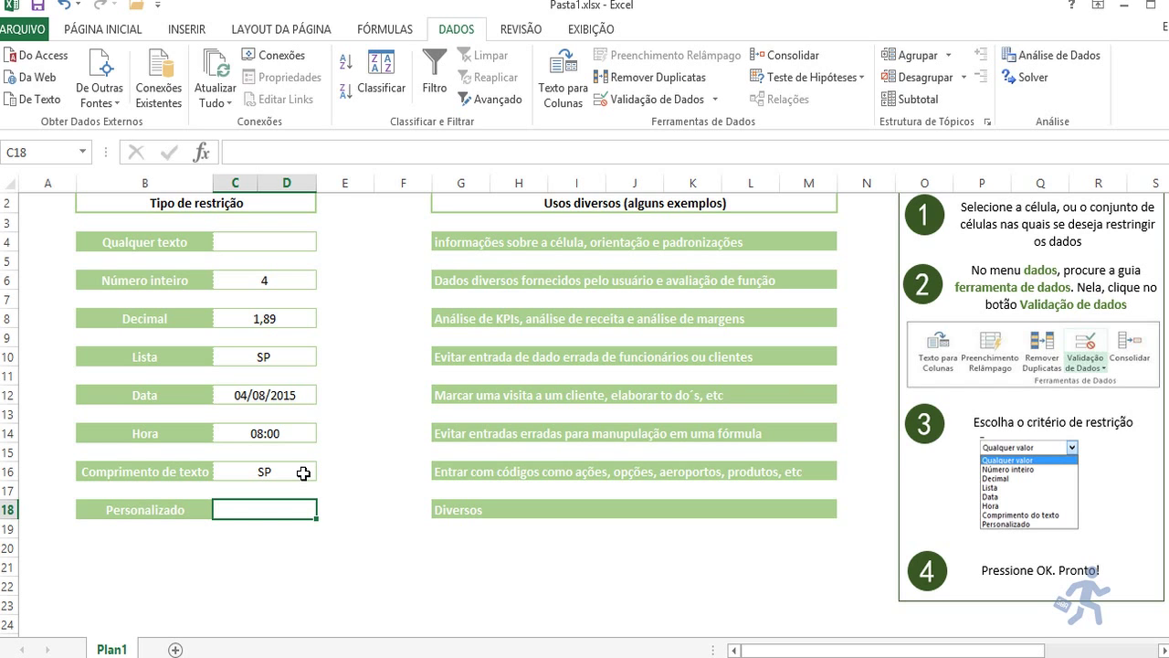
key(Right)
key(Right)
key(Right)
key(Right)
key(Right)
key(Right)
key(Right)
key(Right)
key(Right)
key(Right)
key(Right)
key(Right)
key(Right)
key(Right)
key(Right)
key(Right)
key(Right)
key(Right)
key(Right)
key(Right)
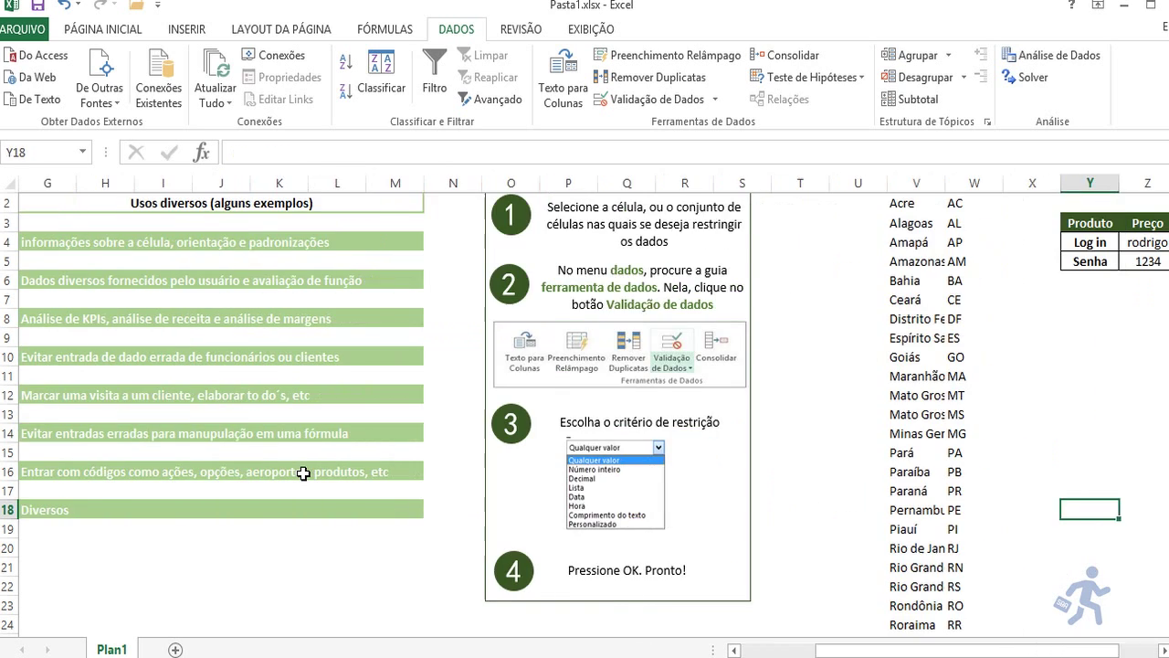
key(Right)
key(Right)
key(Right)
key(Up)
key(Up)
key(Up)
key(Up)
key(Up)
key(Up)
key(Up)
key(Up)
key(Up)
key(Up)
key(Up)
key(Up)
key(Up)
key(Up)
key(Up)
key(Up)
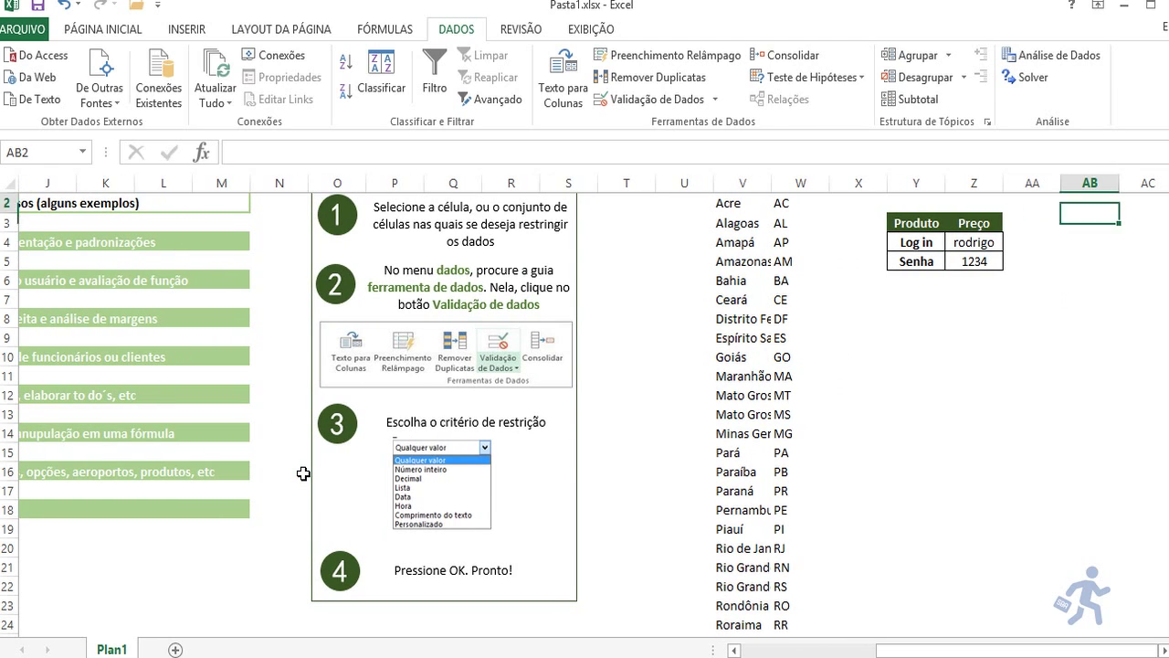
key(Left)
key(Left)
key(Down)
key(Down)
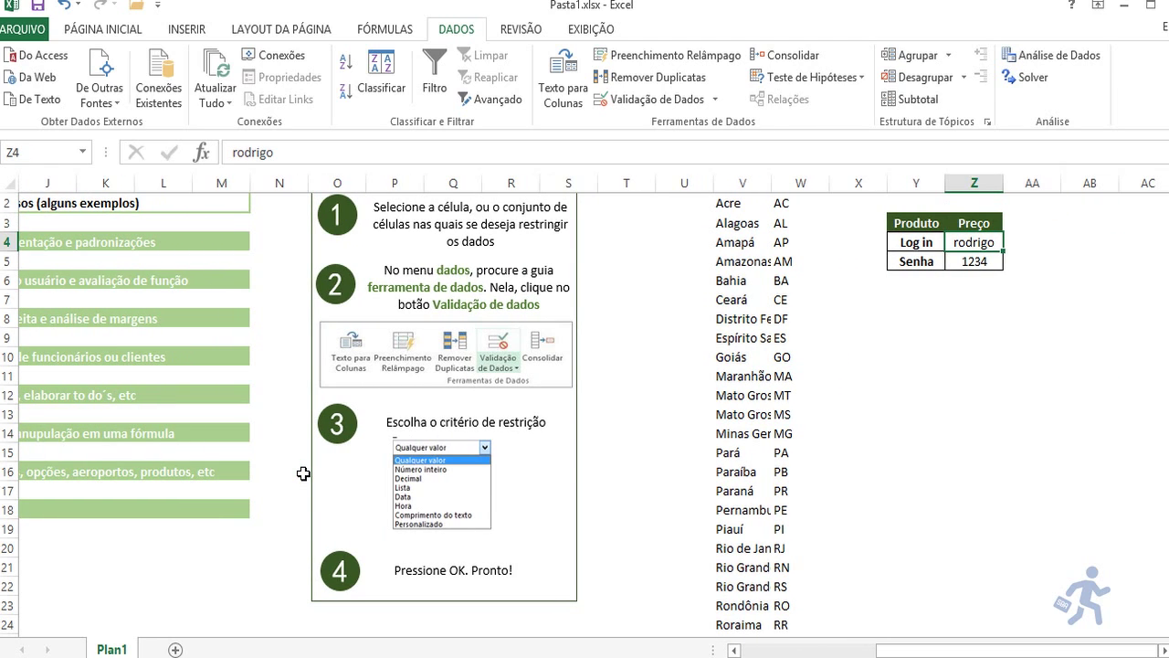
key(Down)
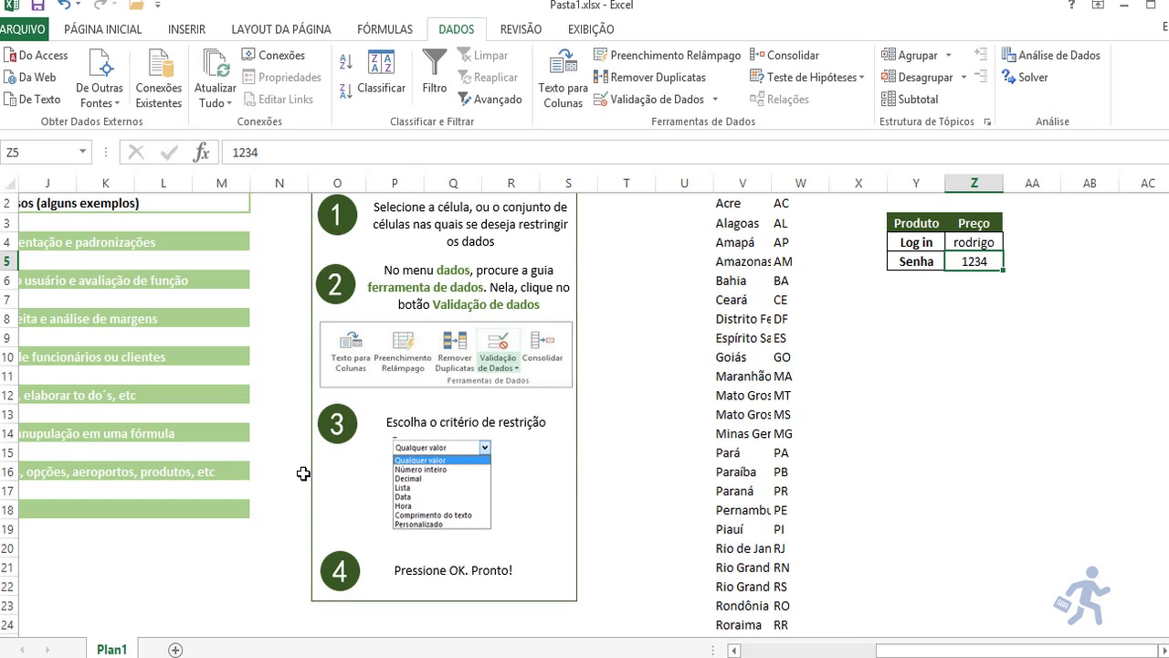
key(Left)
key(Left)
key(Left)
key(Left)
key(Left)
key(Left)
key(Left)
key(Left)
key(Left)
key(Left)
key(Left)
key(Left)
key(Left)
key(Left)
key(Left)
key(Left)
key(Left)
key(Left)
key(Left)
key(Left)
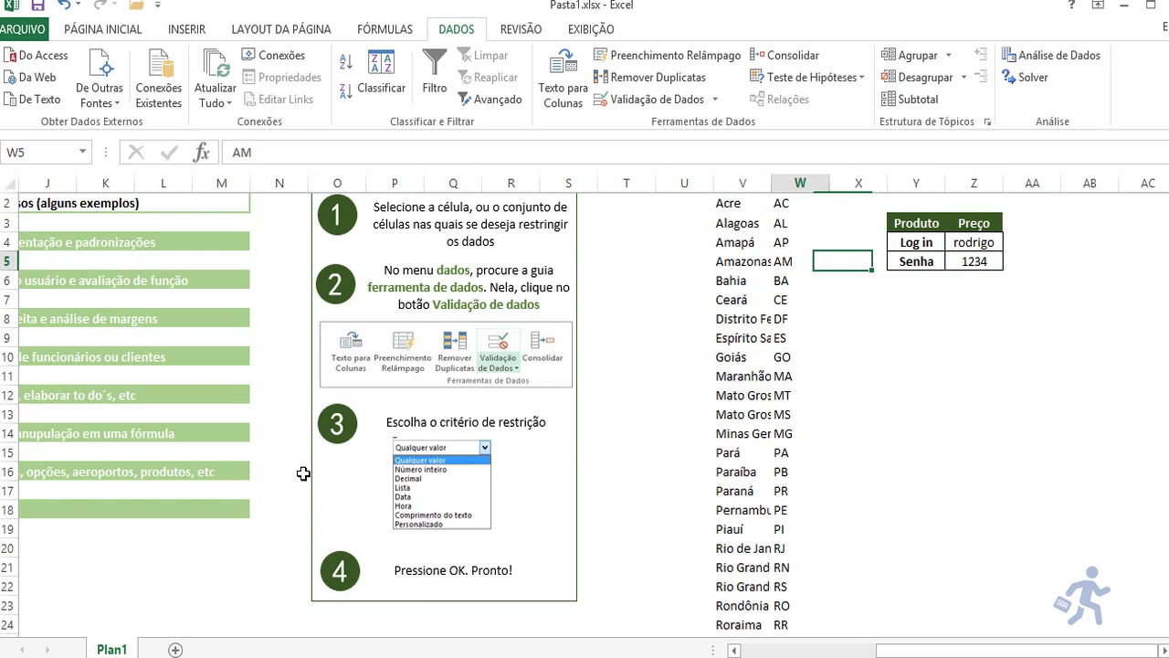
key(Right)
key(Down)
key(Down)
key(Down)
key(Down)
key(Down)
key(Down)
key(Down)
key(Down)
key(Down)
key(Down)
key(Down)
key(Down)
key(Down)
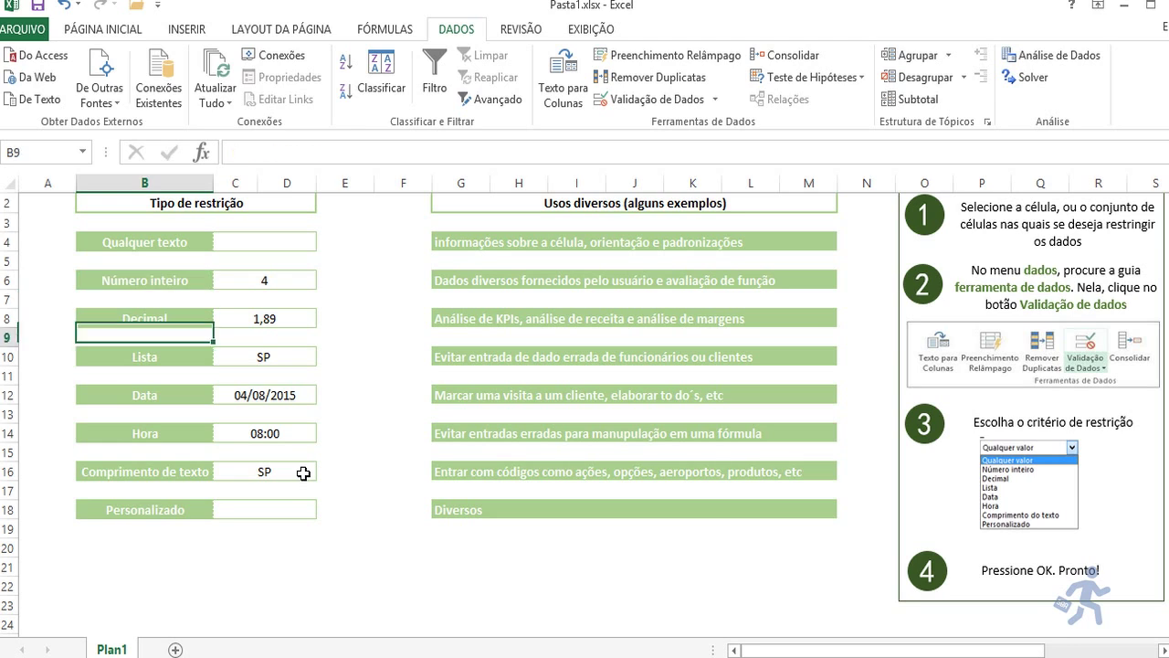
key(Right)
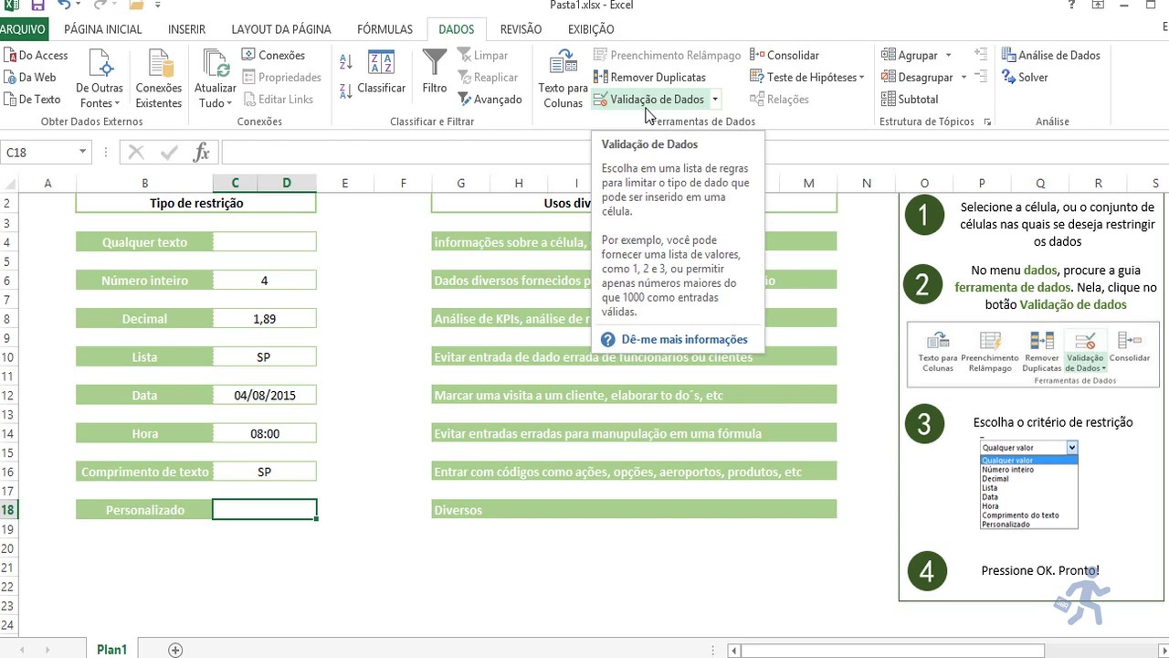
click(646, 110)
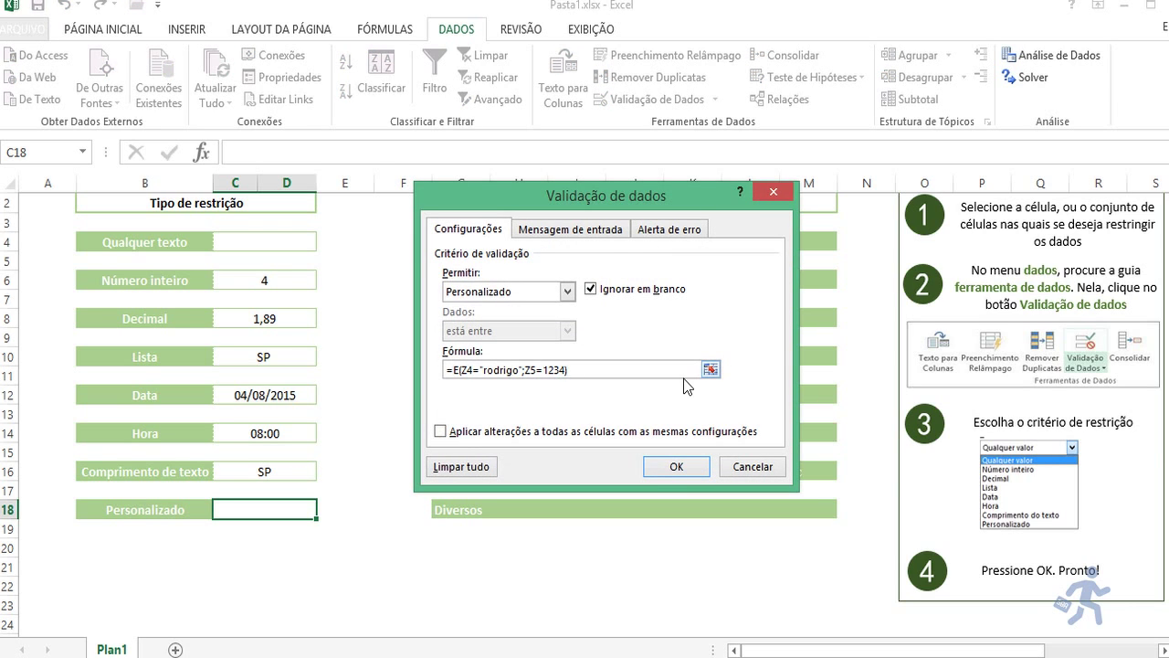
click(676, 467)
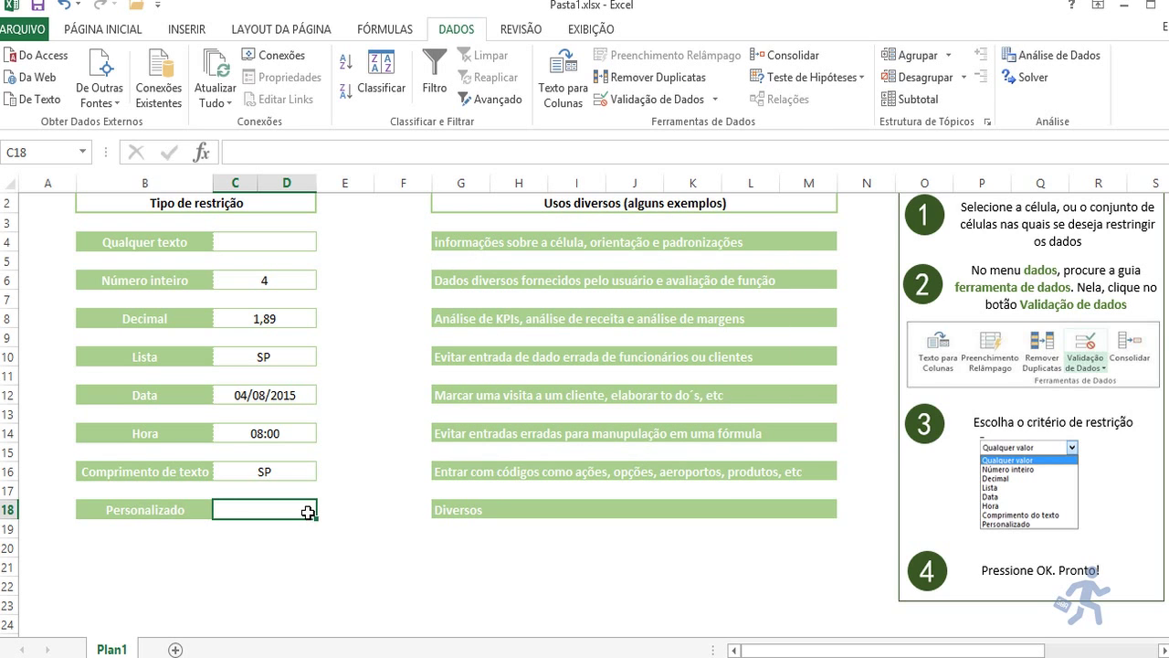
Step: Enter 567 in C18, then replace it with GFF
text(567)
key(Return)
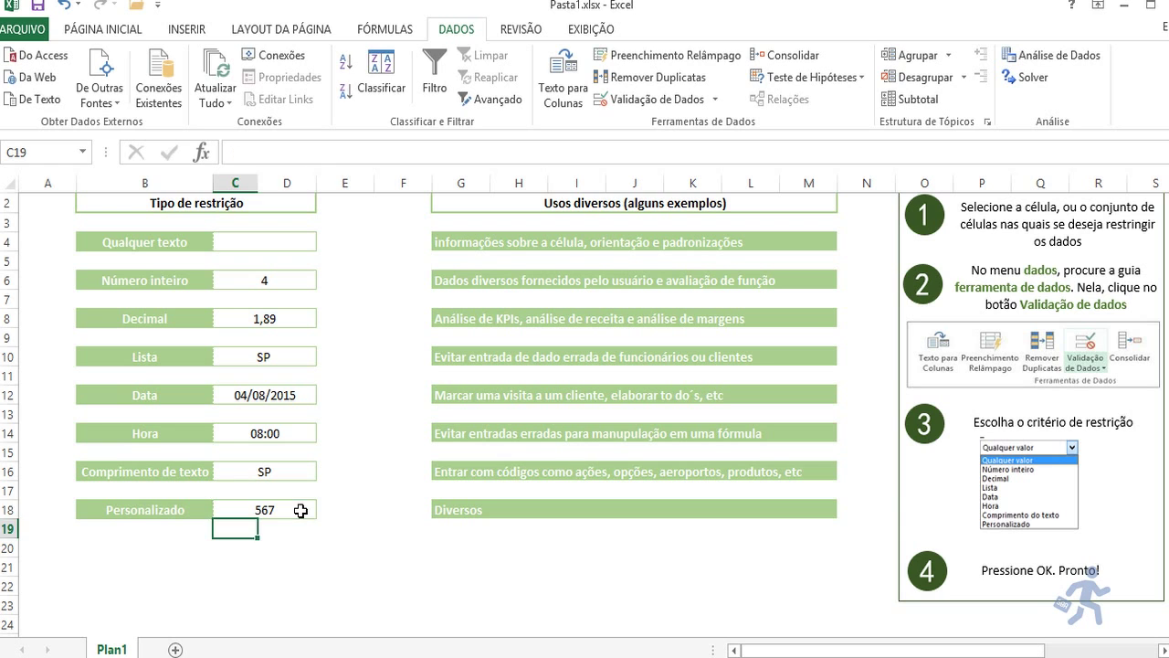
click(301, 511)
text(GFF)
key(Return)
Step: Change the stored password value in cell Z5 of the login table
key(Right)
key(Right)
key(Right)
key(Right)
key(Right)
key(Right)
key(Right)
key(Right)
key(Right)
key(Right)
key(Right)
key(Right)
key(Right)
key(Right)
key(Right)
key(Right)
key(Right)
key(Right)
key(Right)
key(Right)
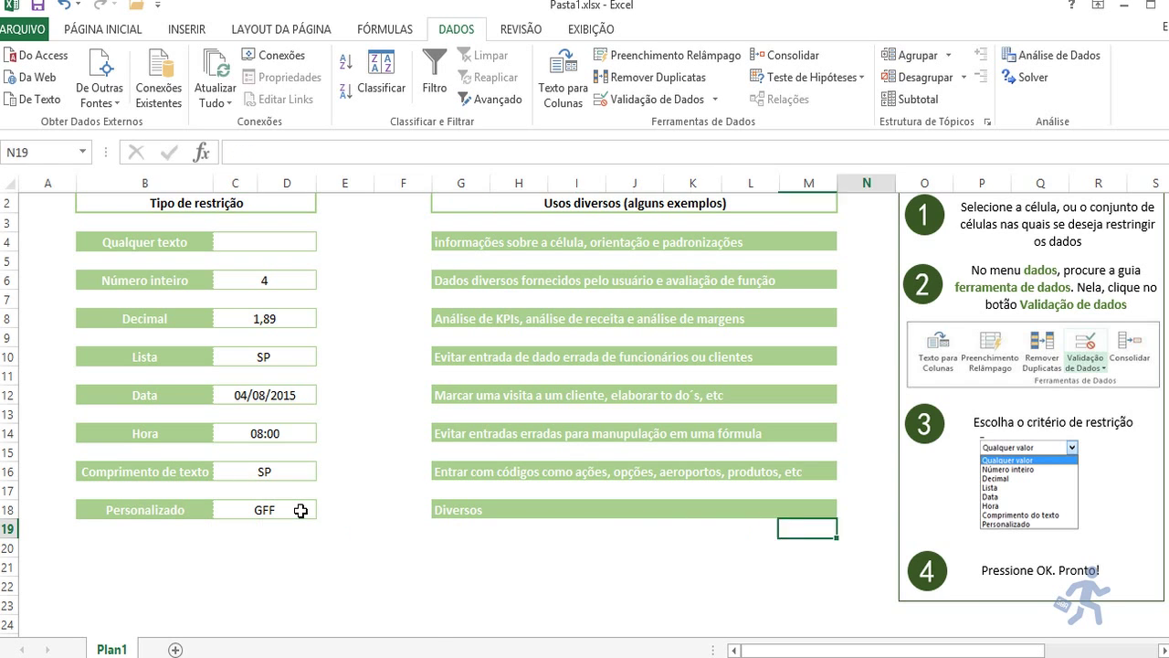
key(Left)
key(Left)
key(Left)
key(Left)
key(Left)
key(Left)
key(Left)
key(Up)
key(Up)
key(Up)
key(Up)
key(Up)
key(Up)
key(Up)
key(Up)
key(Up)
key(Up)
key(Up)
key(Up)
key(Up)
key(Up)
key(Up)
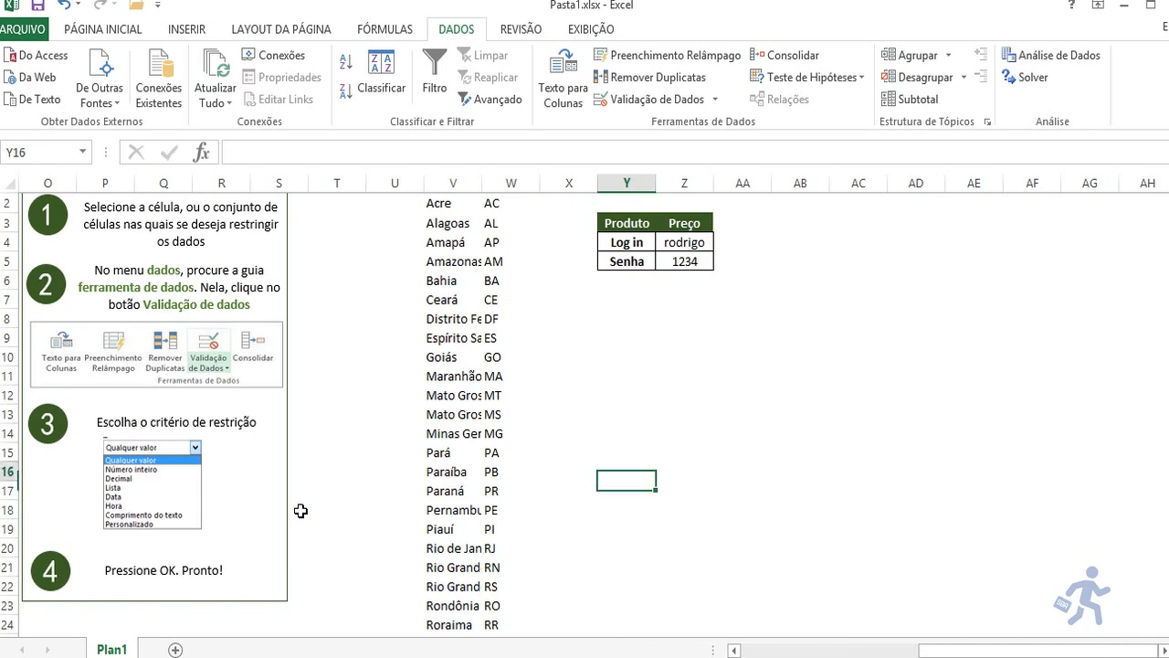
key(Right)
key(Down)
text(12345)
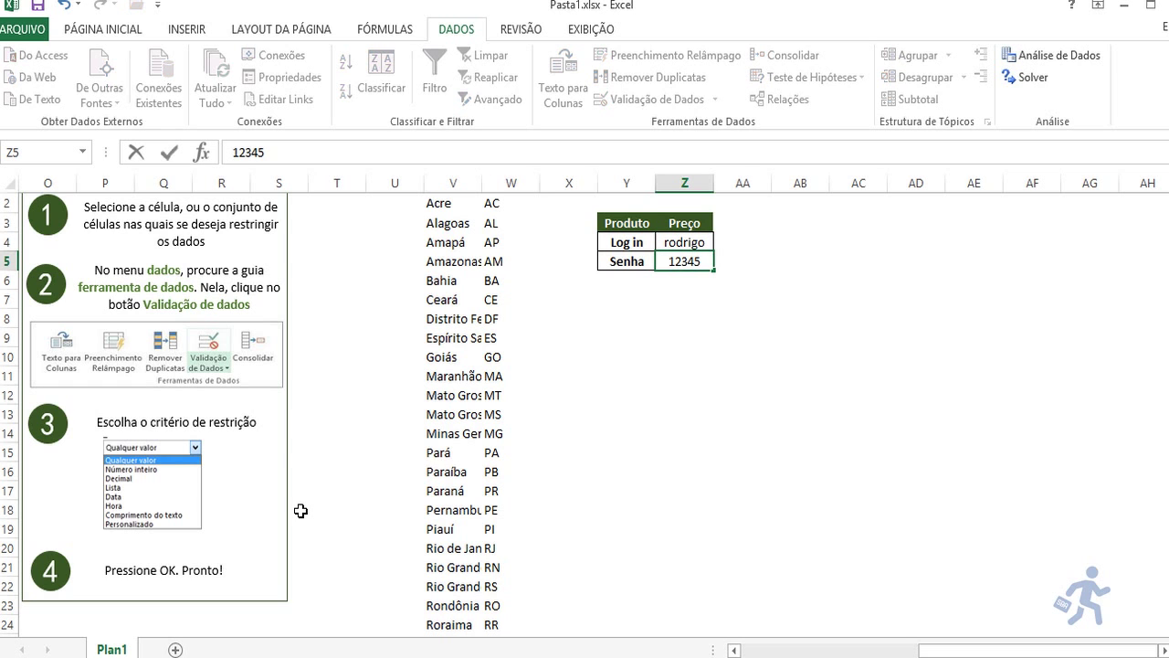
key(Return)
Step: Enter UYUTUYTU in C18 and cancel the Erro alert, leaving GFF
key(Down)
key(Down)
key(Down)
key(Down)
key(Down)
key(Down)
key(Down)
key(Down)
key(Down)
key(Down)
key(Down)
key(Down)
key(Down)
key(Down)
key(Down)
key(Down)
key(Down)
key(Down)
key(Down)
key(Down)
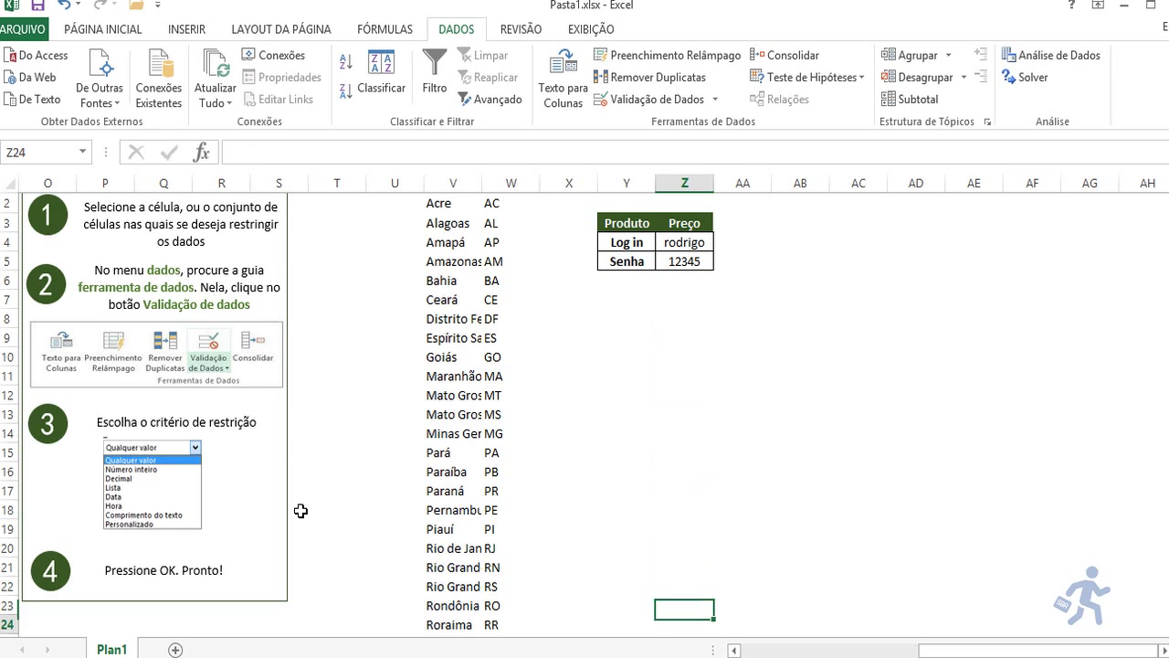
key(Home)
key(Right)
key(Up)
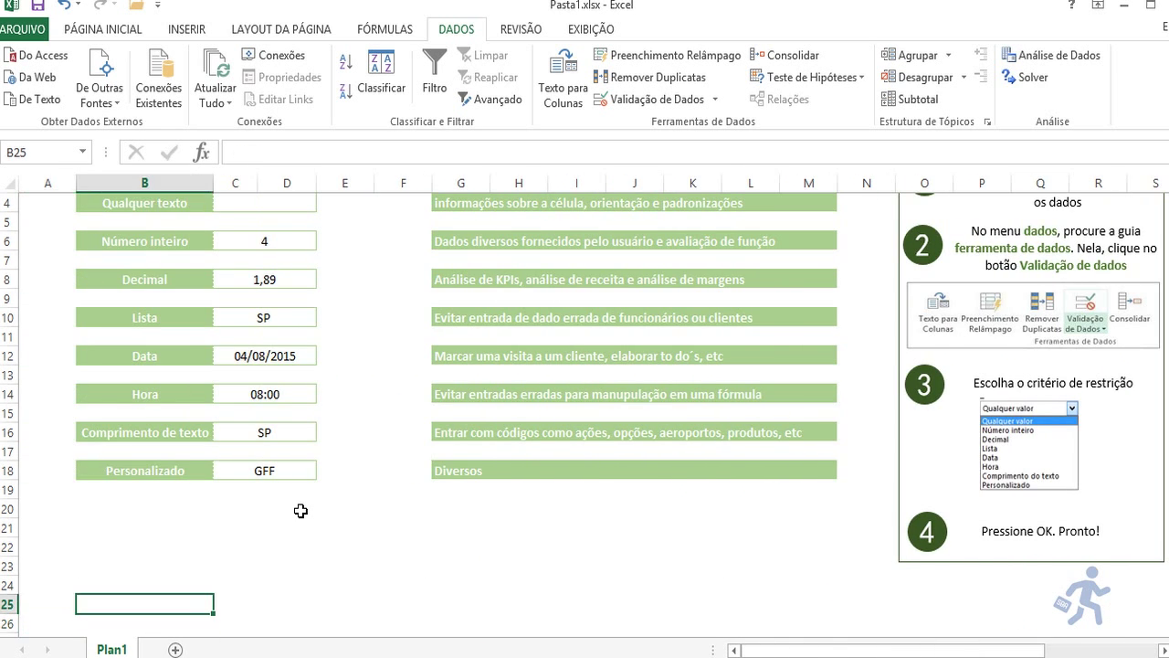
key(Up)
key(Up)
key(Up)
key(Up)
key(Up)
key(Up)
key(Up)
key(Up)
key(Up)
key(Right)
key(Down)
key(Down)
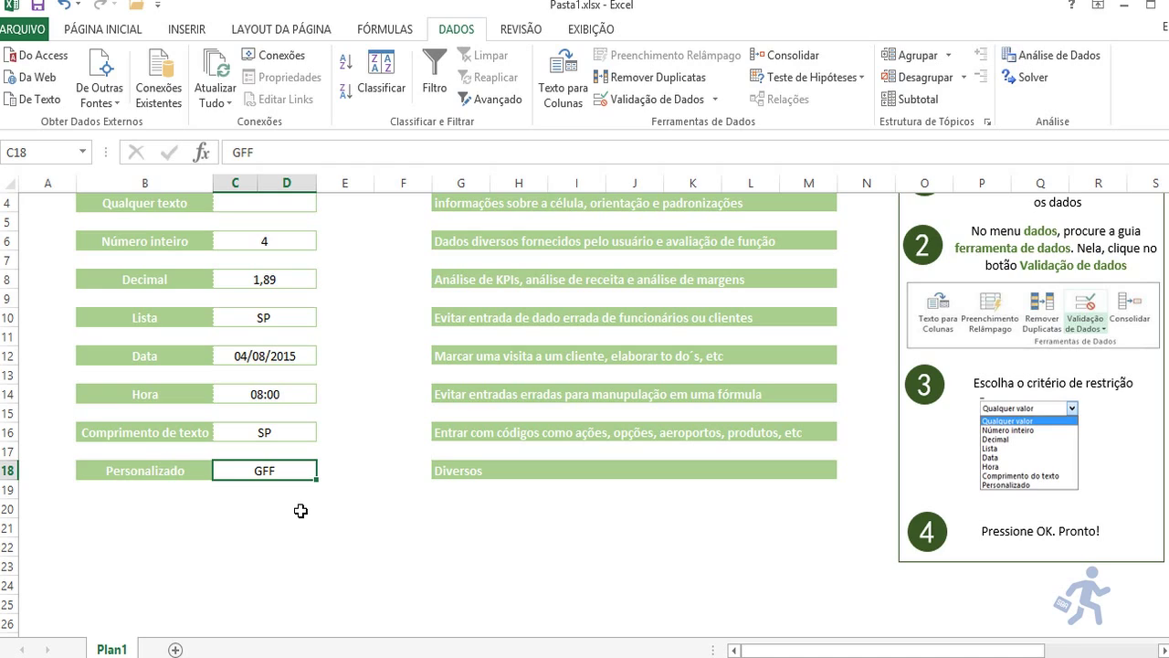
text(UYUTUYTU)
key(Return)
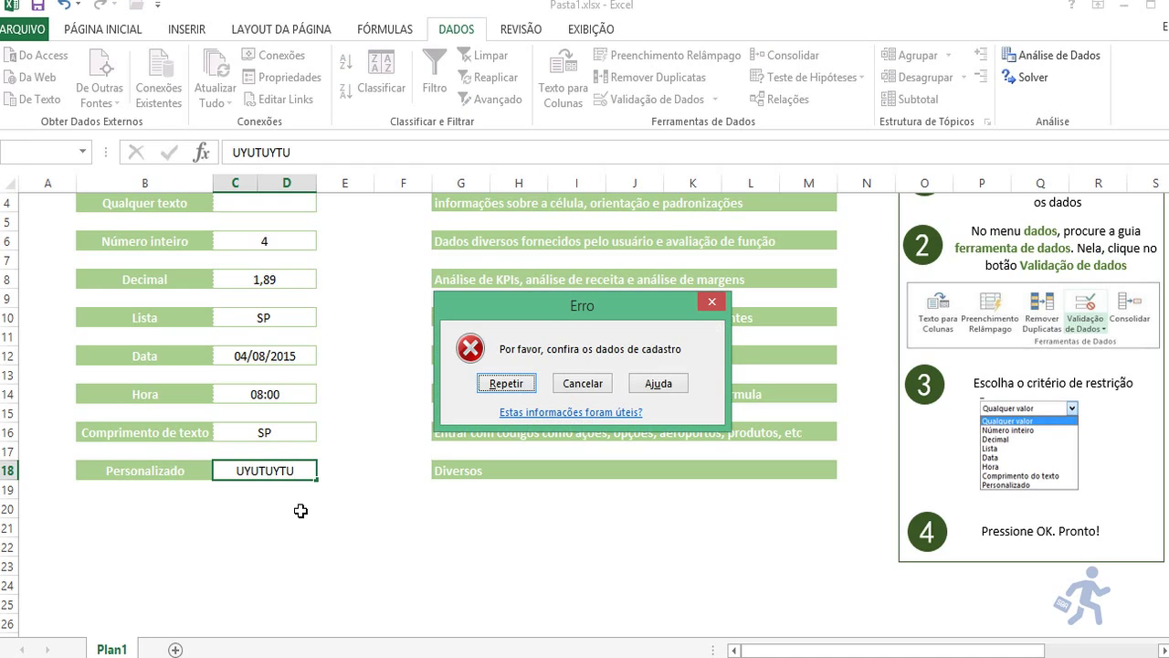
key(Escape)
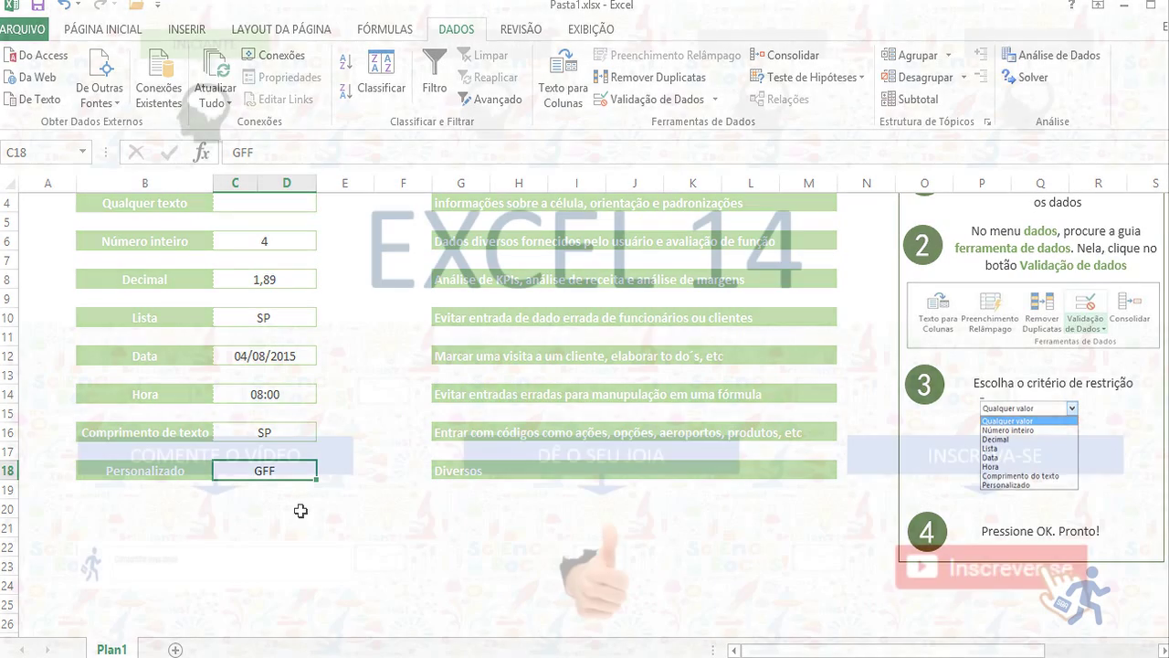